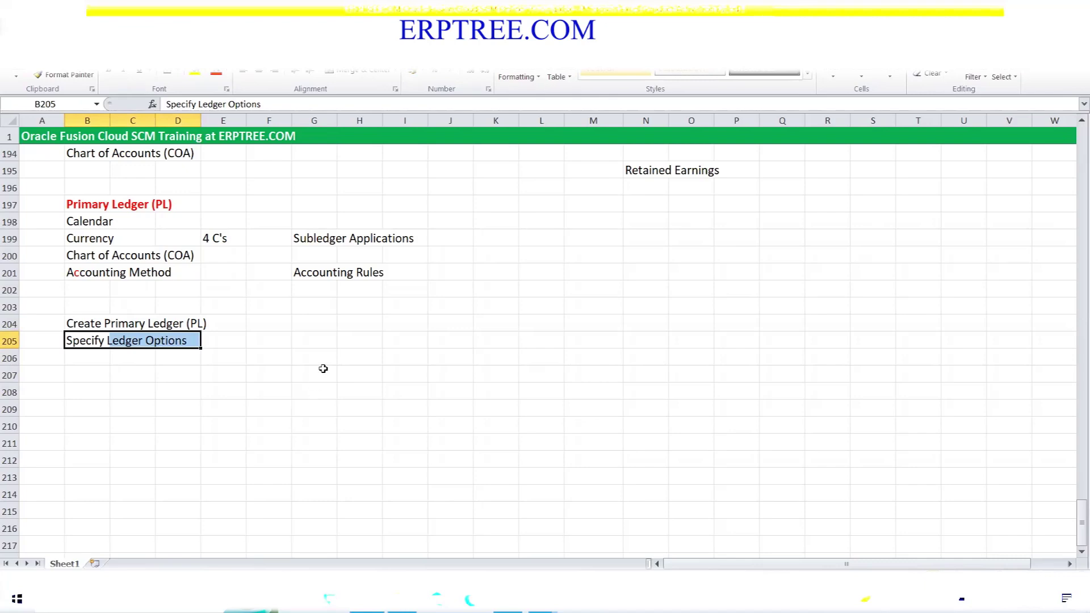
pyautogui.click(90, 370)
pyautogui.click(91, 357)
pyautogui.scroll(11, 381, 390)
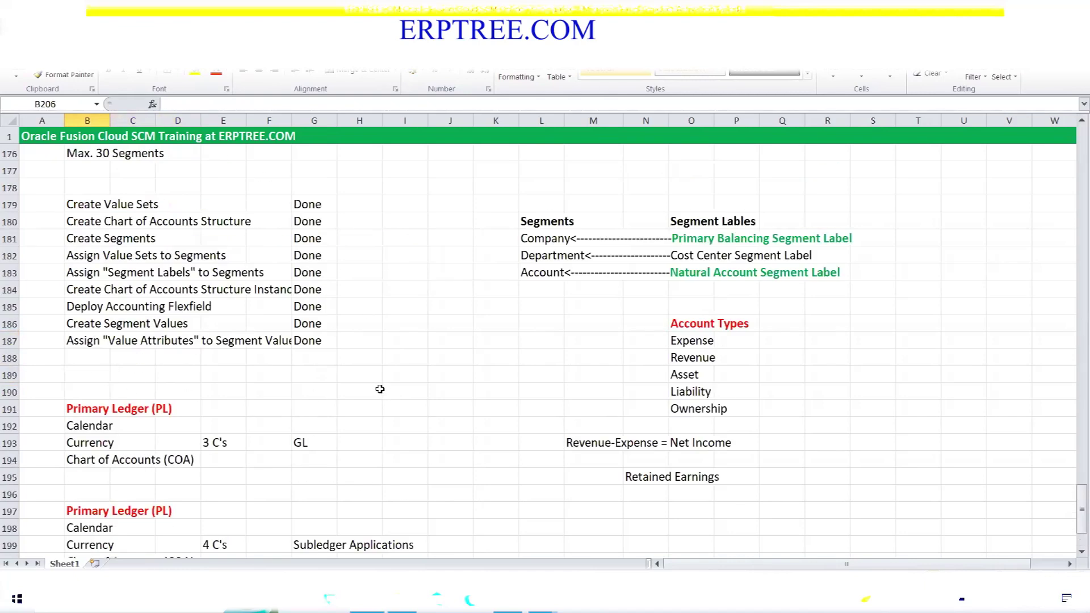
pyautogui.scroll(3, 380, 390)
pyautogui.scroll(-14, 379, 409)
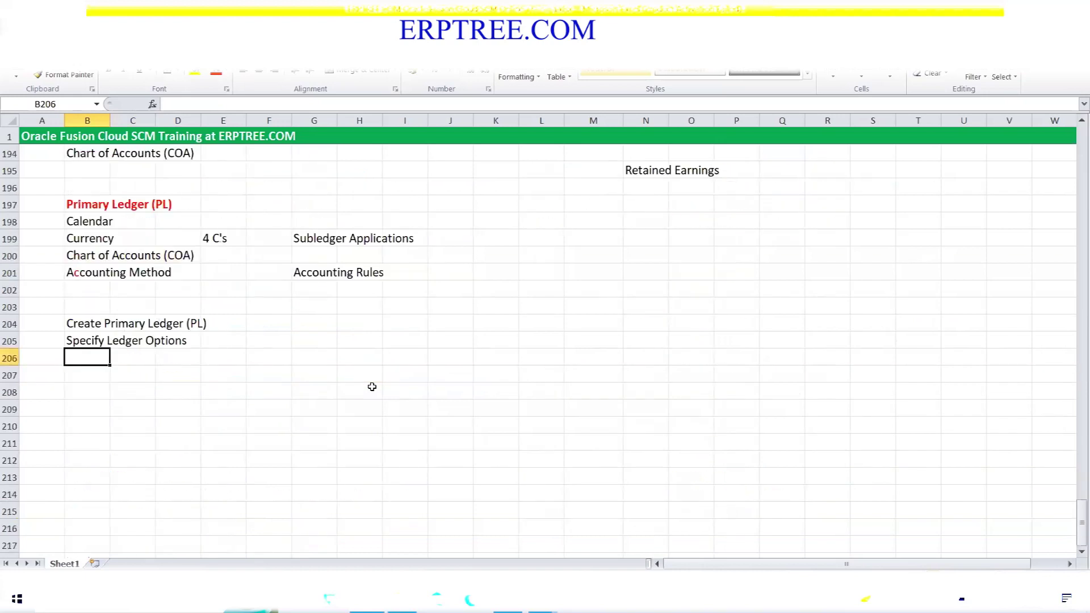
# - Enter the values 1000, 2000 and 3000 in cells I205 to I207, beside the ledger setup task list
pyautogui.click(397, 342)
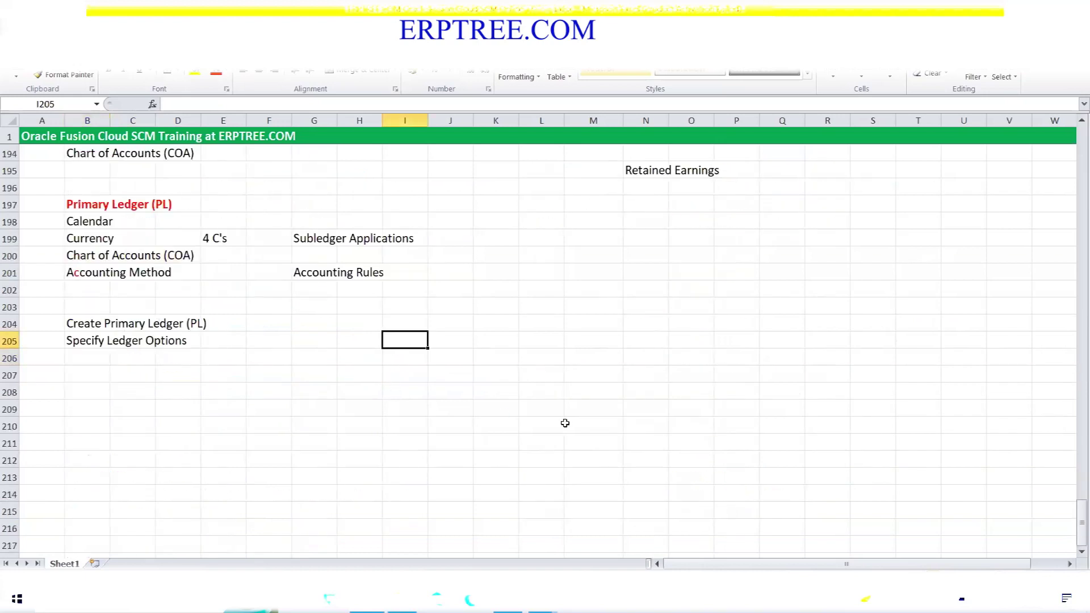
pyautogui.write('1000')
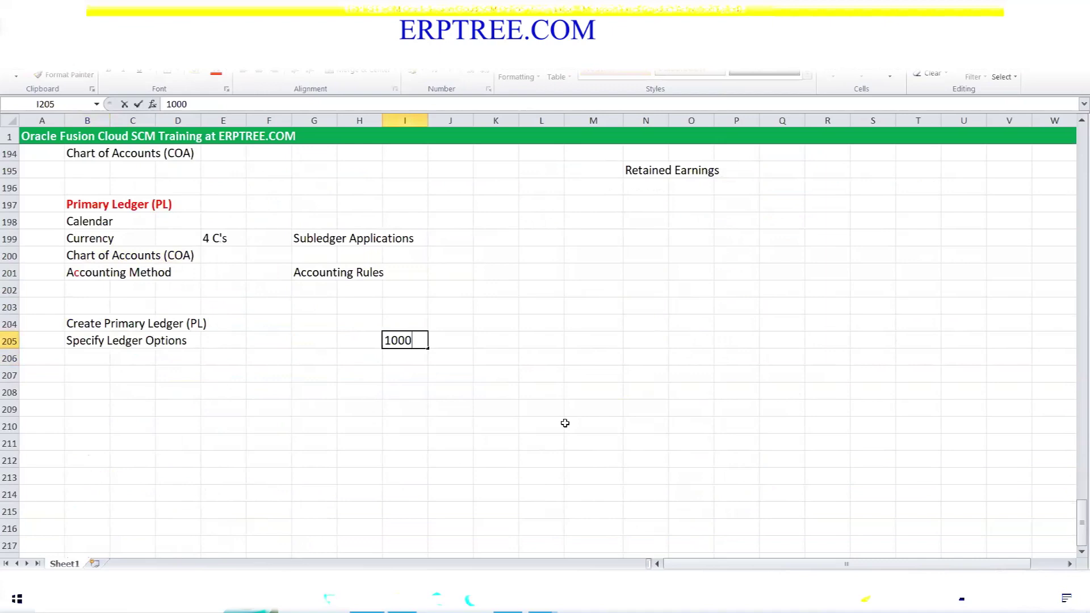
pyautogui.press('Return')
pyautogui.write('2000')
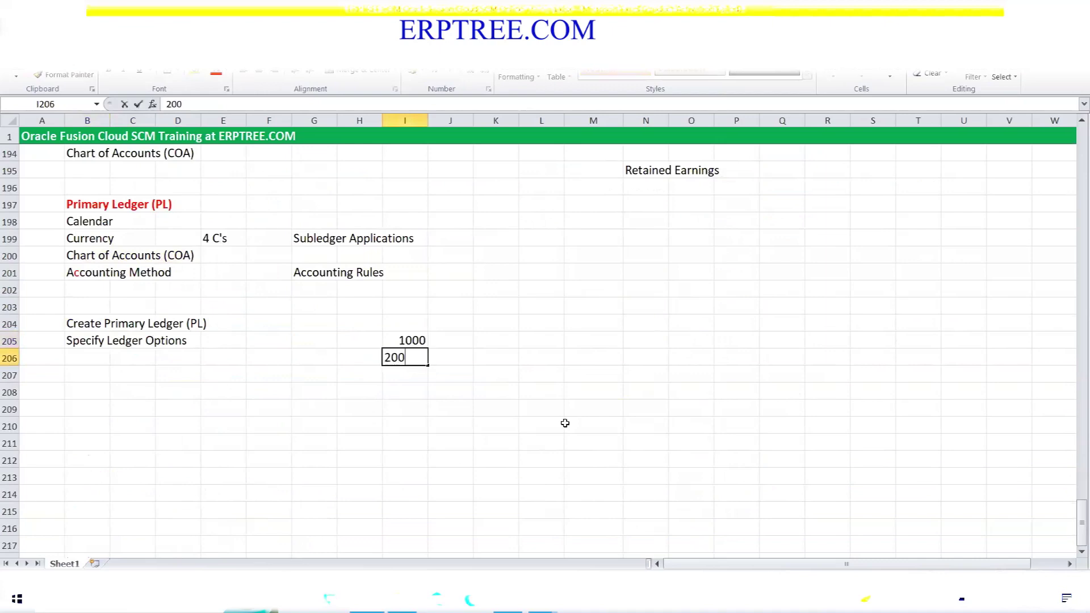
pyautogui.press('Tab')
pyautogui.press('Left')
pyautogui.press('Down')
pyautogui.write('3000')
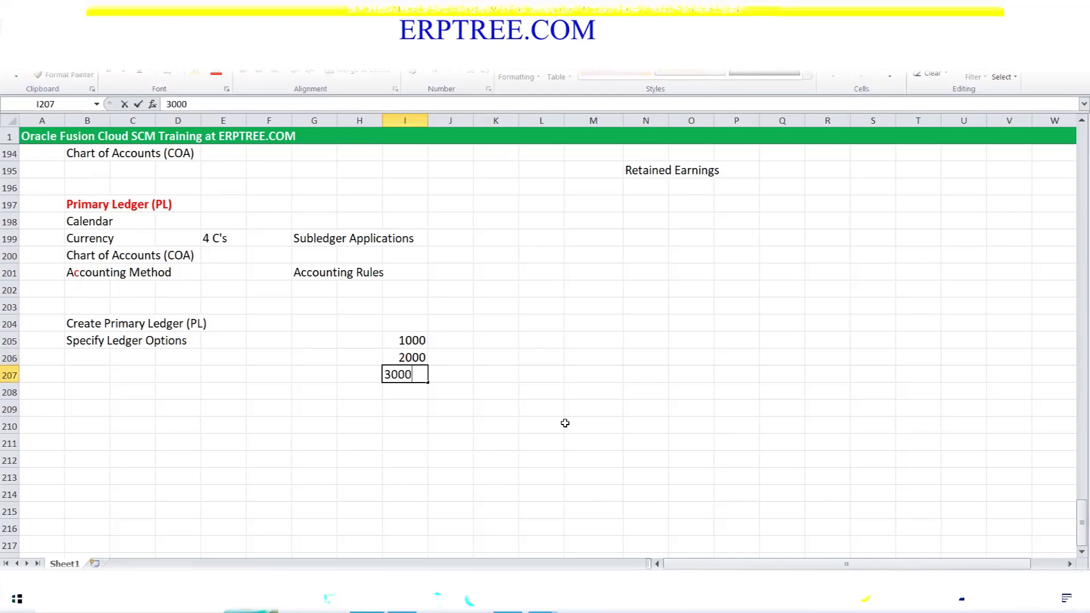
pyautogui.press('Tab')
pyautogui.click(444, 340)
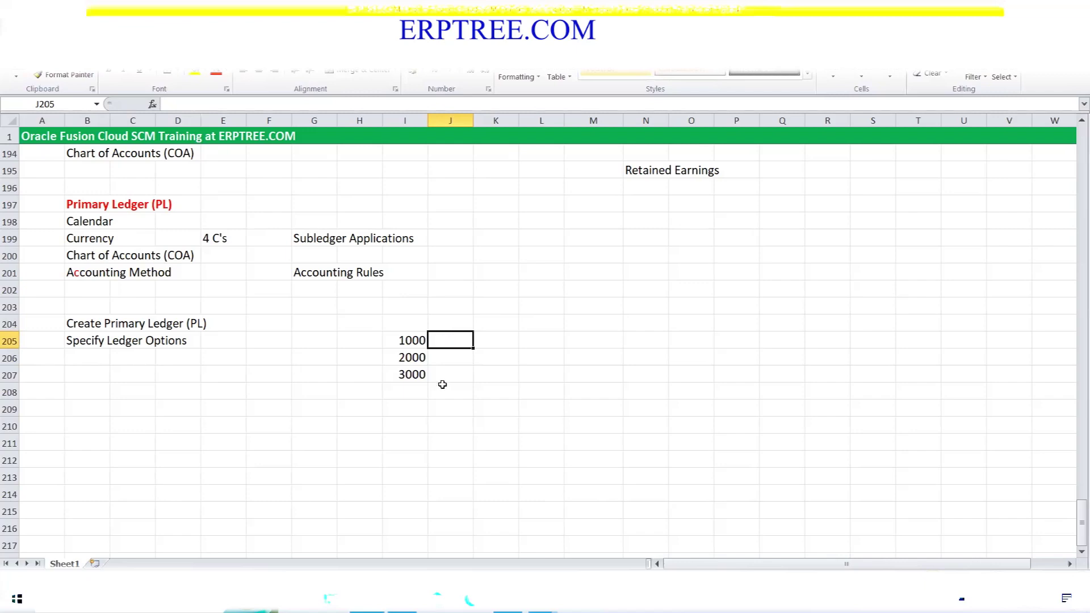
pyautogui.moveTo(416, 344); pyautogui.dragTo(428, 389)
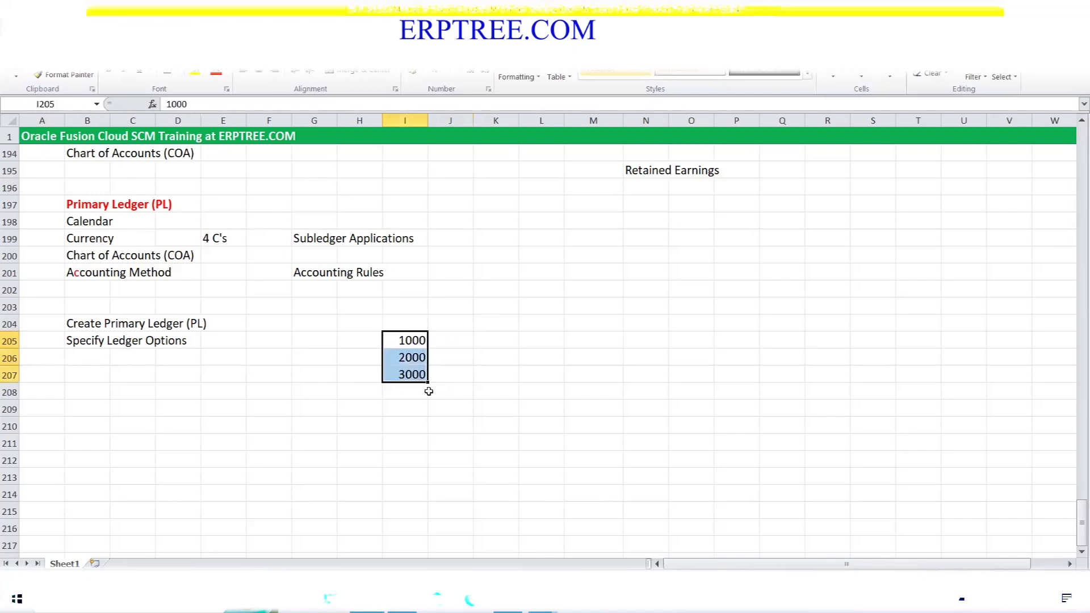
pyautogui.click(486, 361)
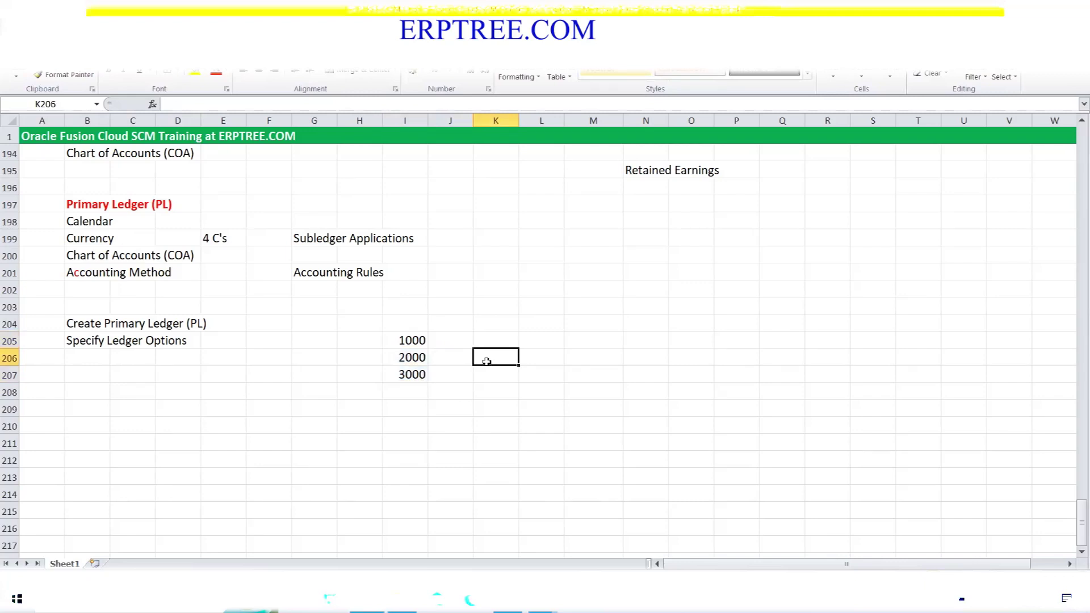
# - Dismiss the McAfee protection notification covering the worksheet
pyautogui.hotkey('alt', 'Tab')
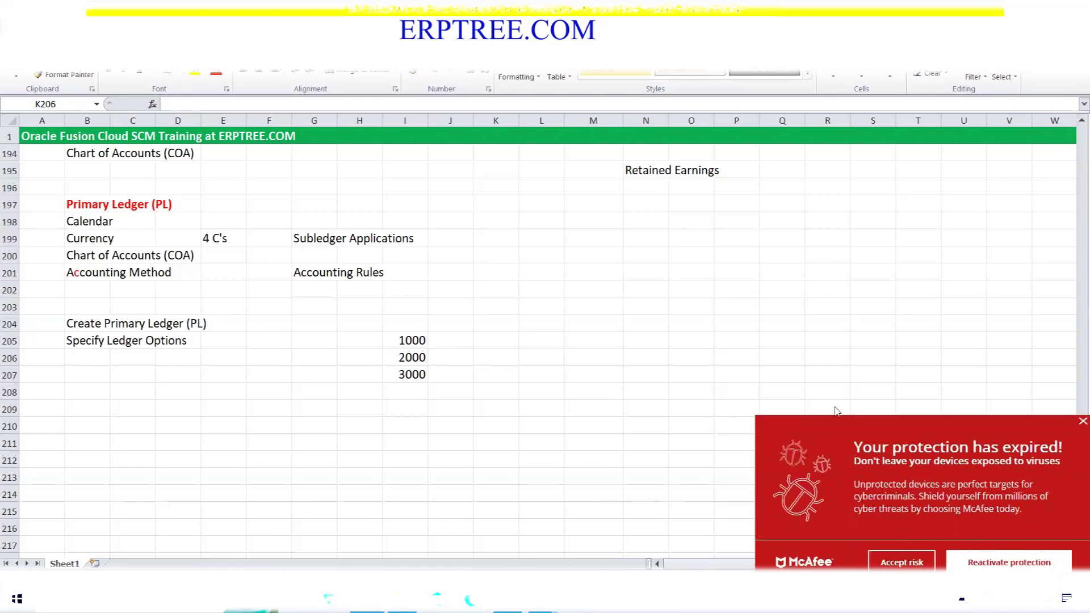
pyautogui.click(1079, 422)
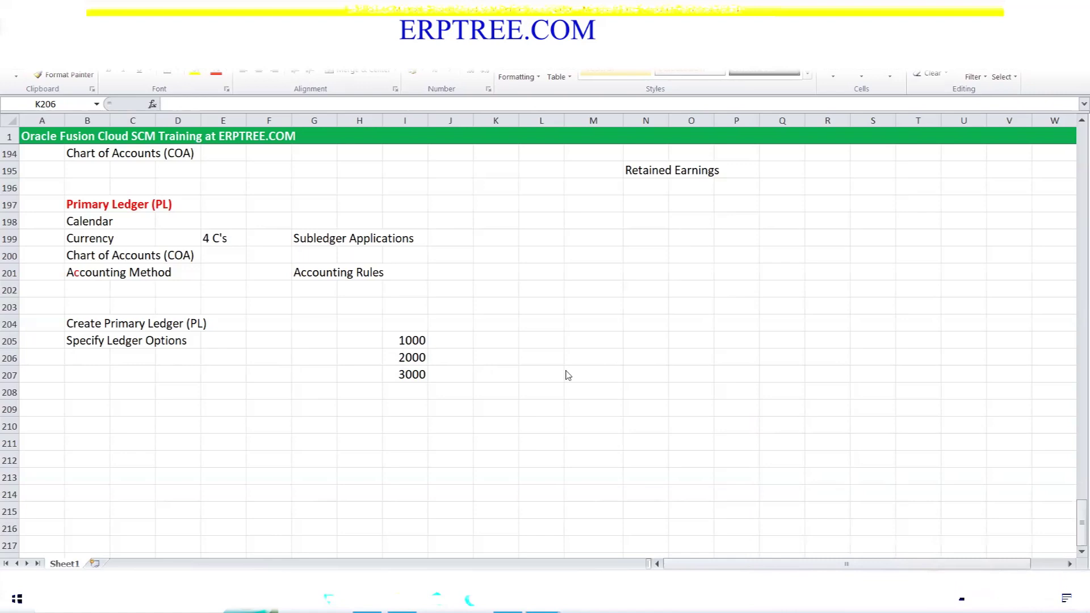
pyautogui.moveTo(413, 340)
pyautogui.mouseDown()
pyautogui.moveTo(414, 384)
pyautogui.moveTo(416, 375)
pyautogui.mouseUp()
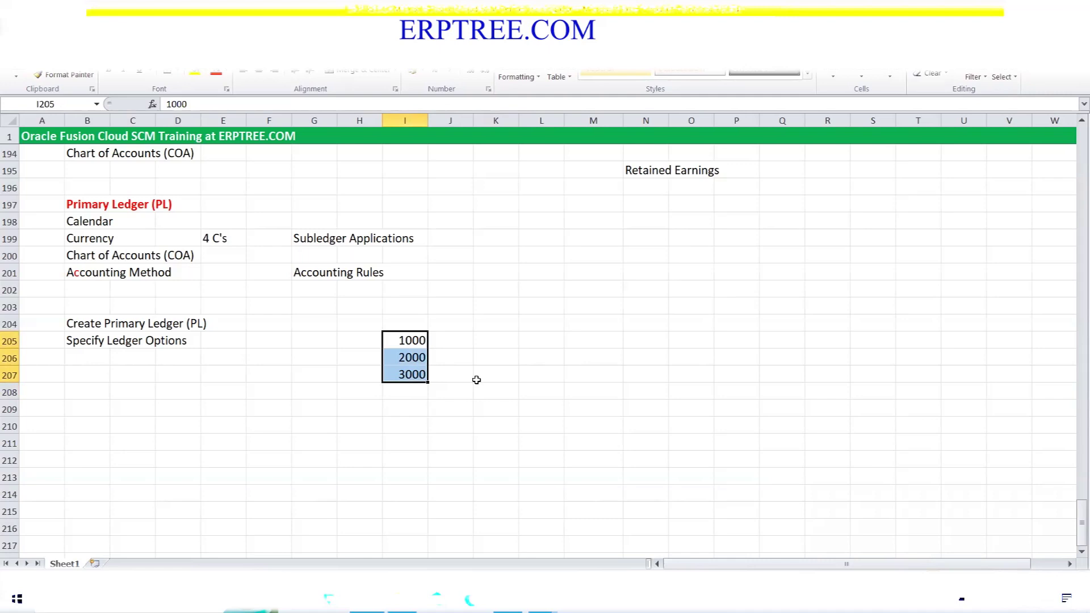
pyautogui.moveTo(409, 337); pyautogui.dragTo(411, 378)
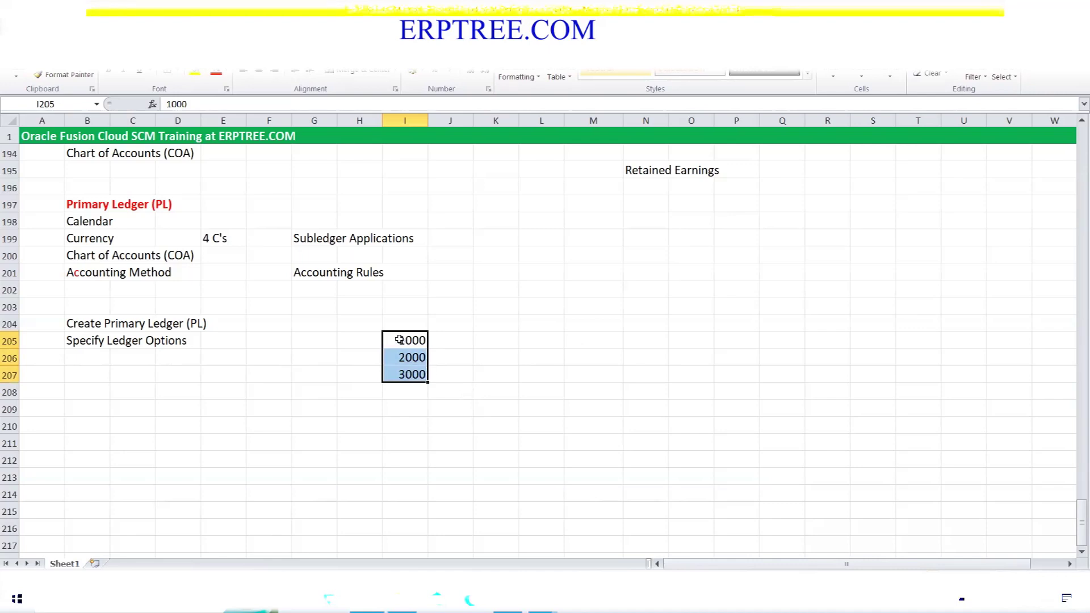
pyautogui.moveTo(399, 340); pyautogui.dragTo(405, 374)
# - Add the task "Create Legal Entity (LE)" in cell B207, leaving one blank row under "Specify Ledger Options"
pyautogui.click(97, 378)
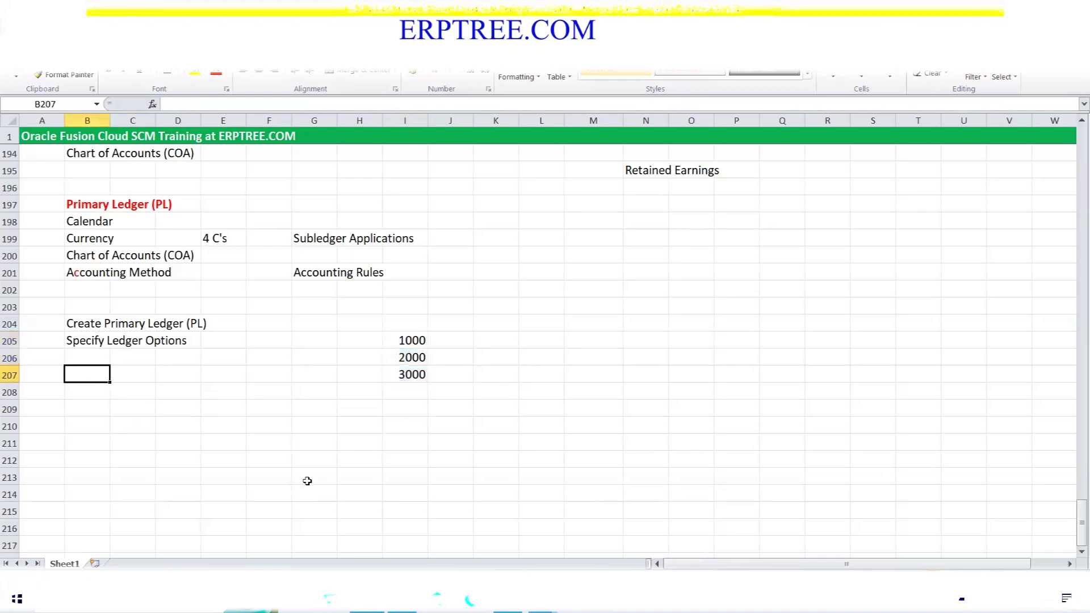
pyautogui.write('Creat')
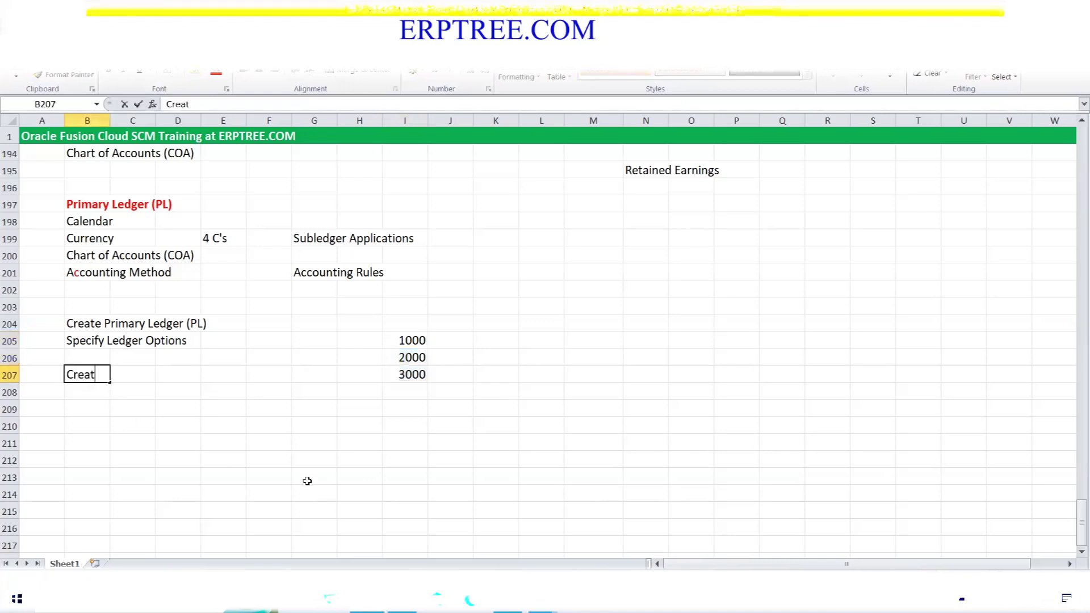
pyautogui.write('e Legal Entity (')
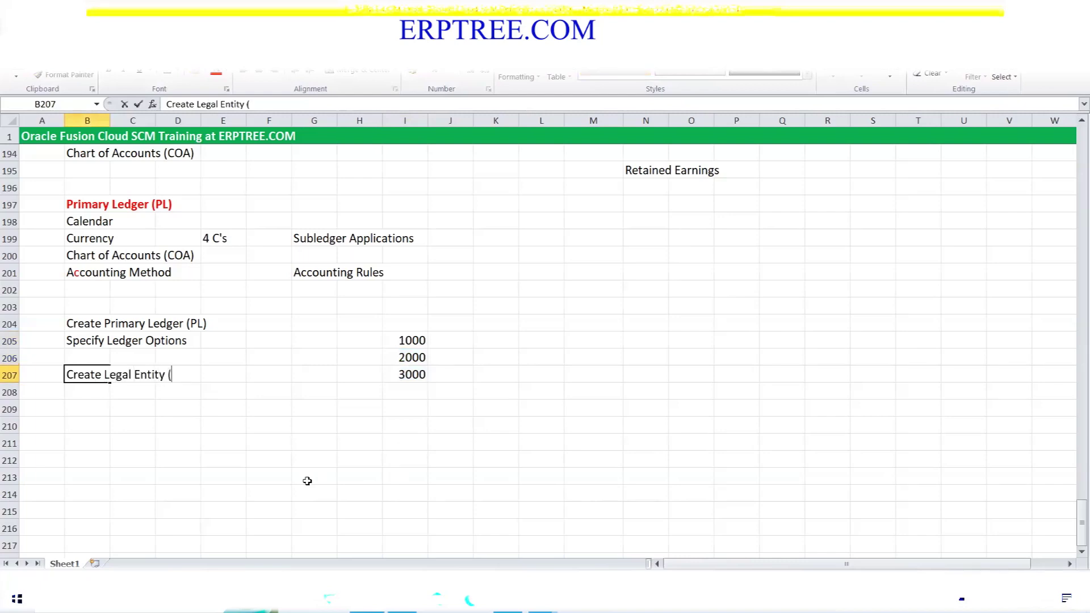
pyautogui.write('LE)')
pyautogui.hotkey('ctrl', 'Return')
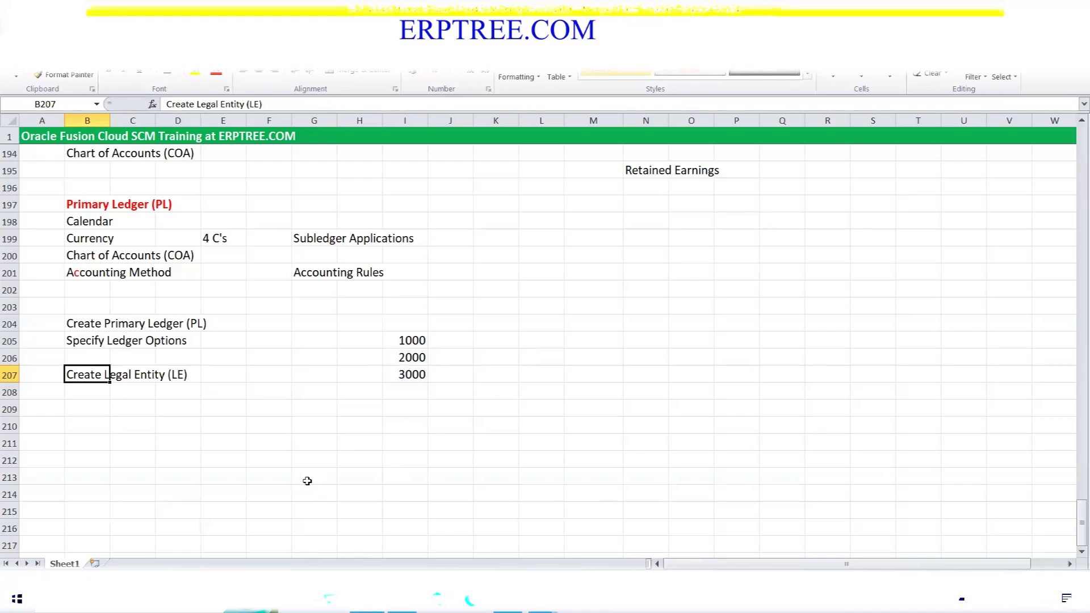
pyautogui.click(121, 393)
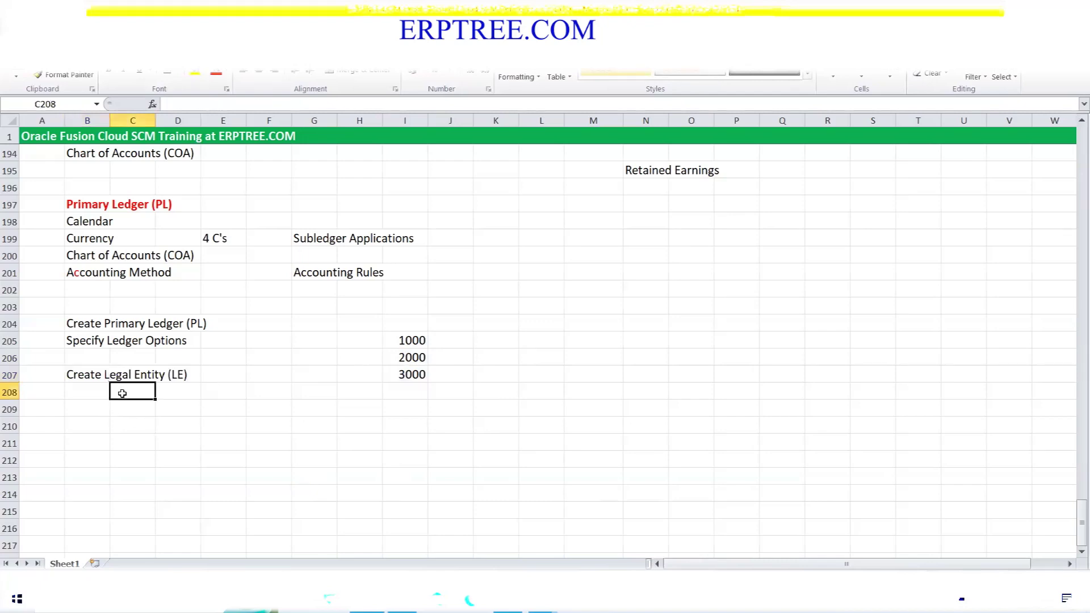
pyautogui.moveTo(418, 336); pyautogui.dragTo(420, 376)
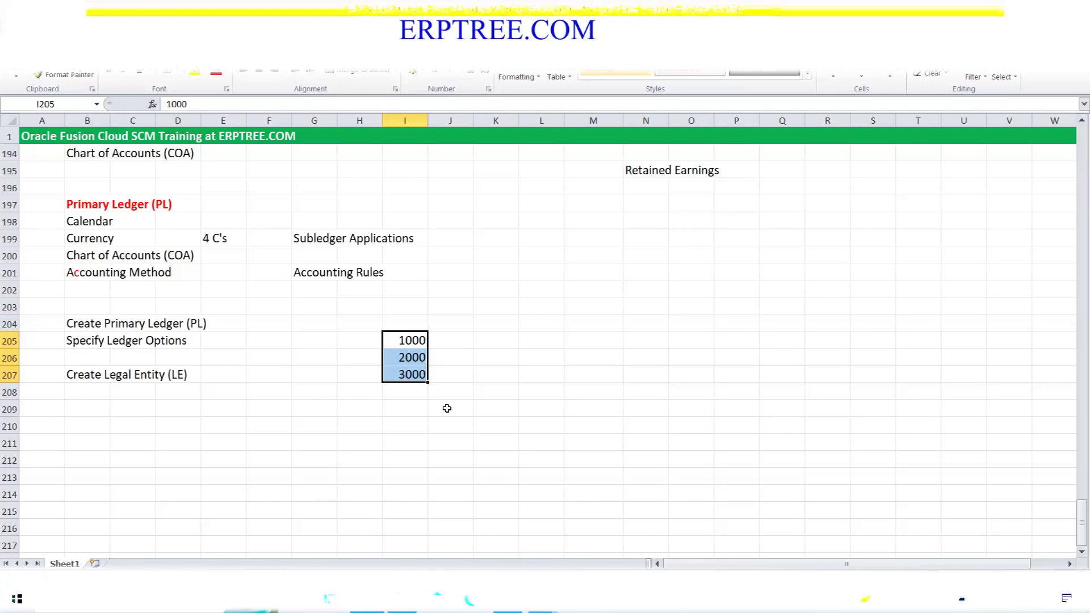
# - Add the task "Create Legal Address" in cell B206, above the legal entity task
pyautogui.click(83, 358)
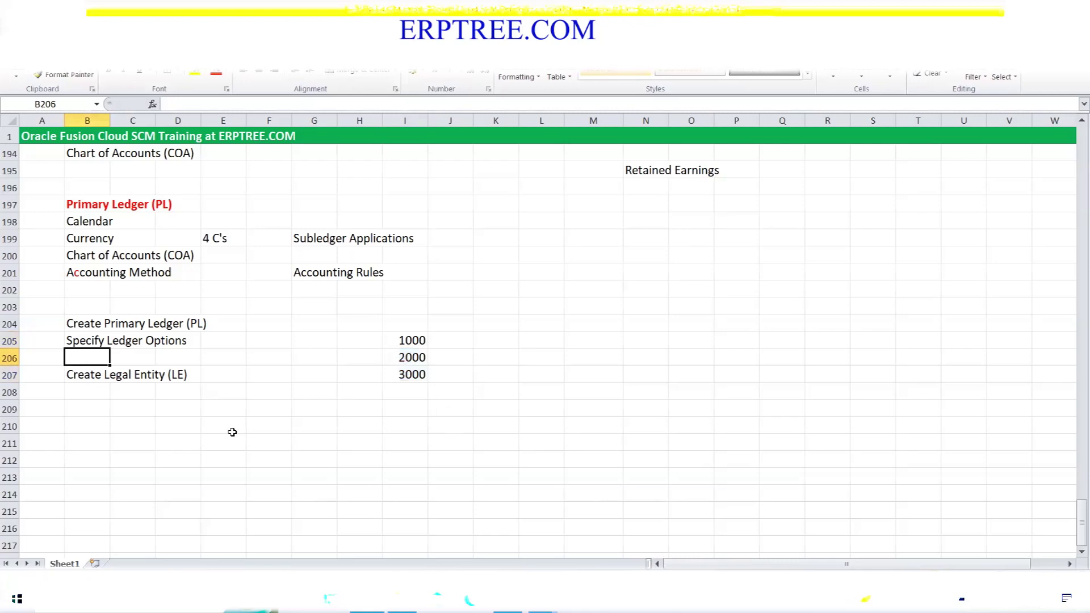
pyautogui.write('Create')
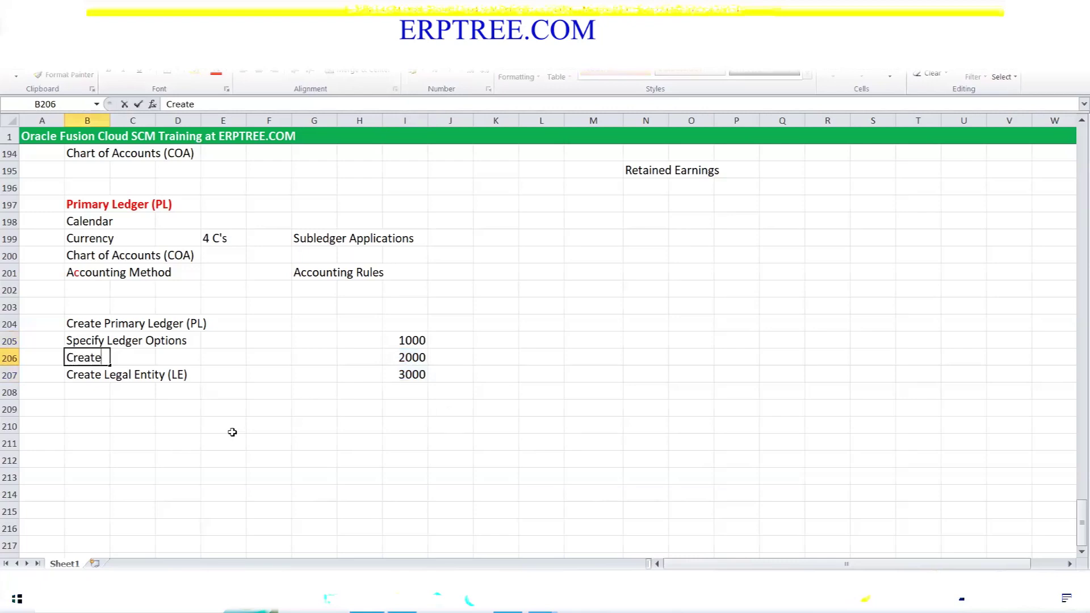
pyautogui.write(' Legal Address')
pyautogui.hotkey('ctrl', 'Return')
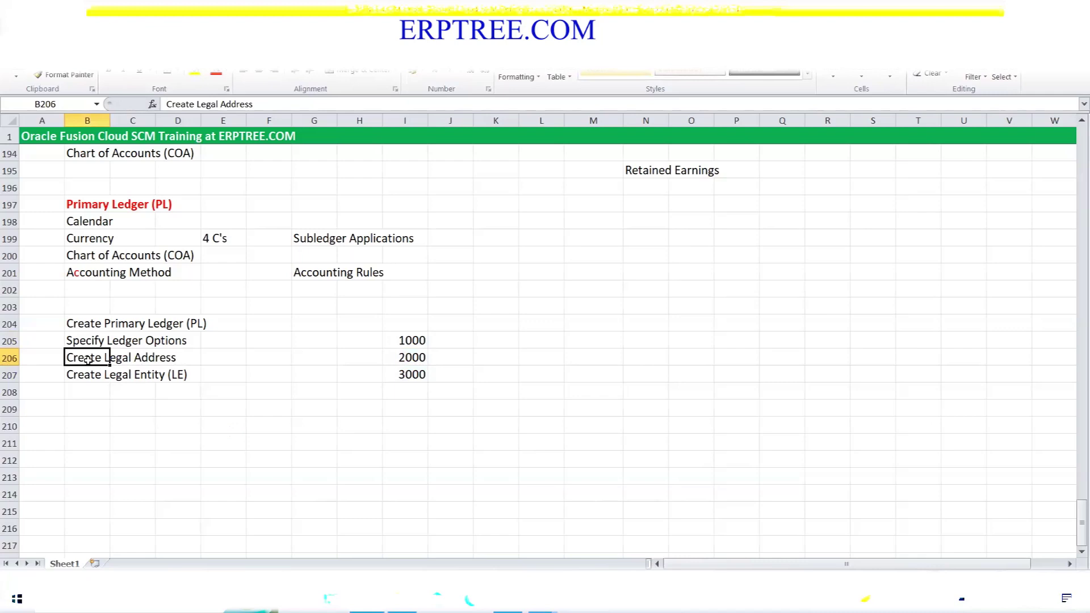
# - Shift the legal address and legal entity tasks down one row to B207 and B208, leaving B206 empty
pyautogui.moveTo(92, 361); pyautogui.dragTo(179, 374)
pyautogui.hotkey('ctrl', 'c')
pyautogui.click(81, 377)
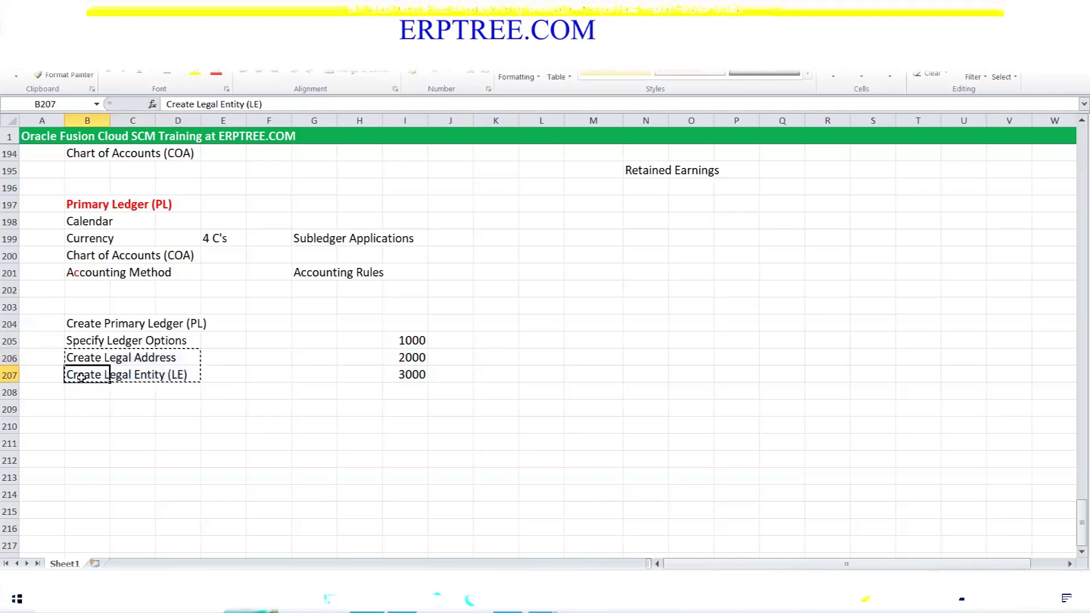
pyautogui.hotkey('ctrl', 'v')
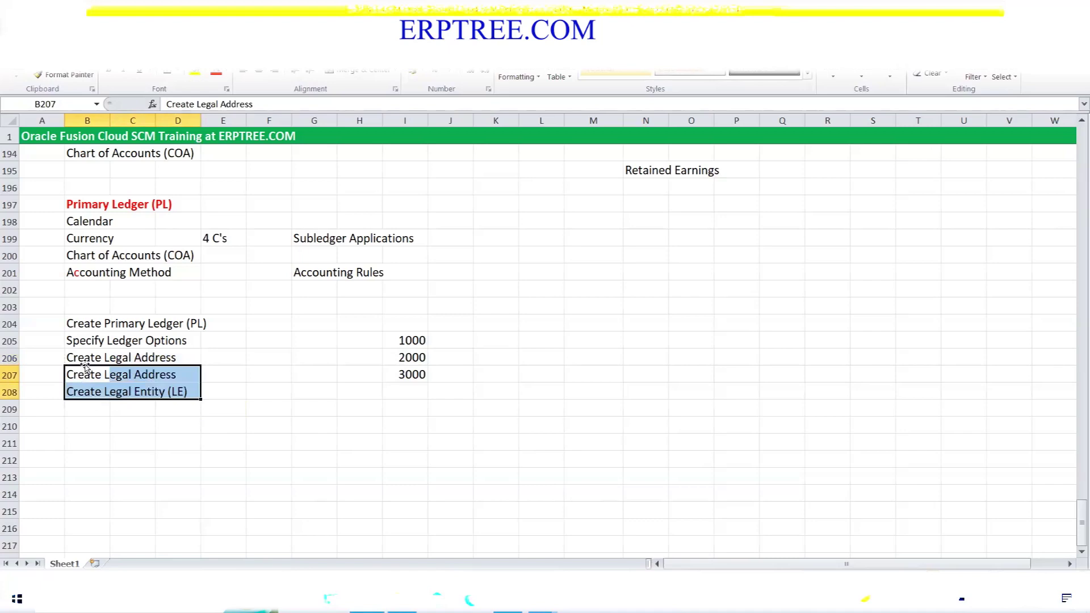
pyautogui.click(88, 356)
pyautogui.press('Delete')
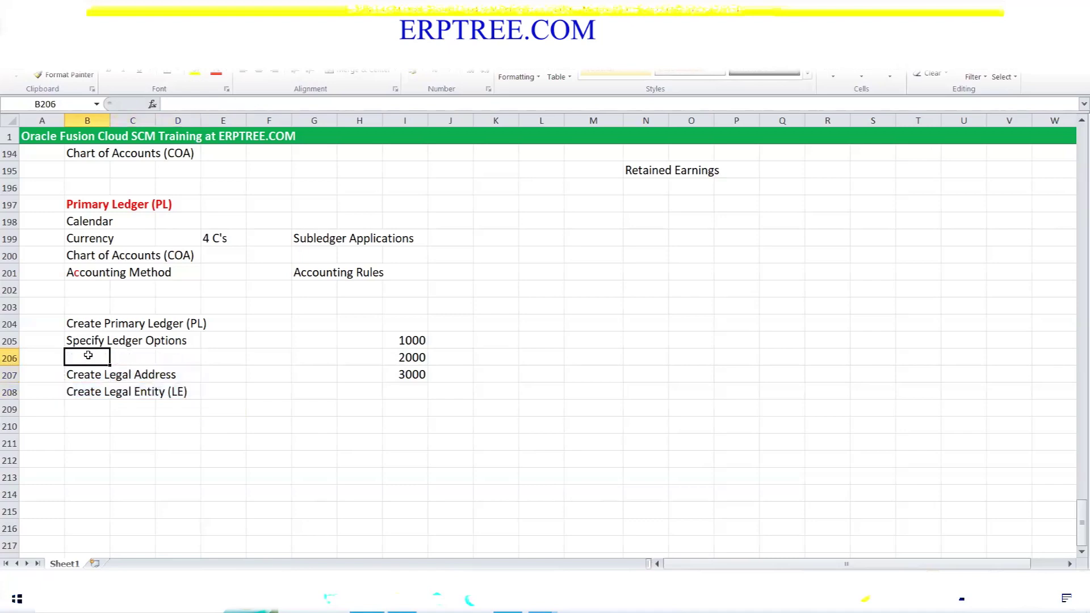
pyautogui.moveTo(96, 372); pyautogui.dragTo(172, 370)
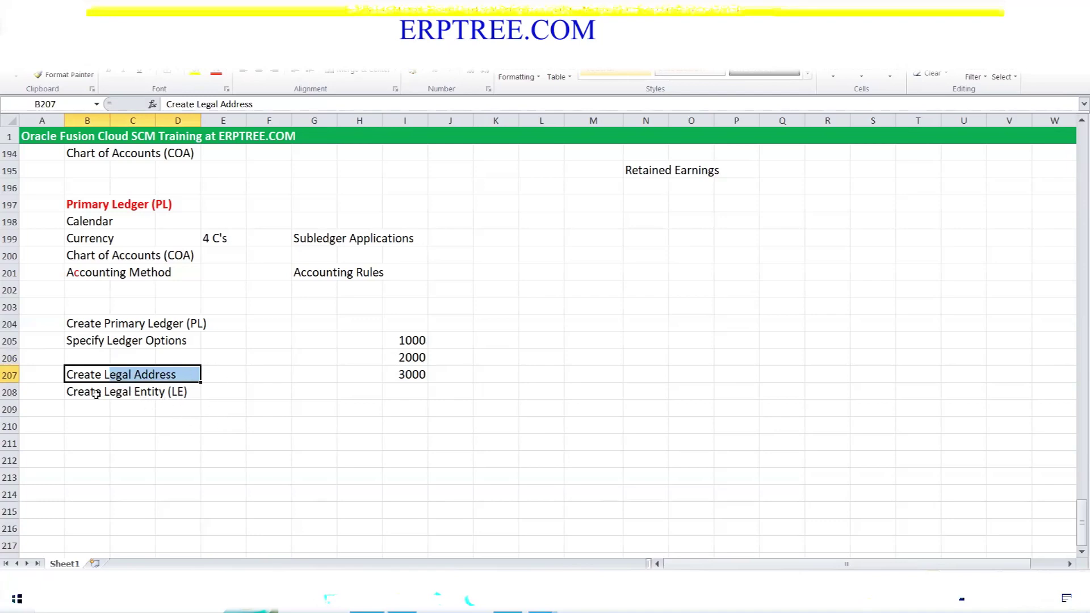
pyautogui.moveTo(81, 392); pyautogui.dragTo(193, 396)
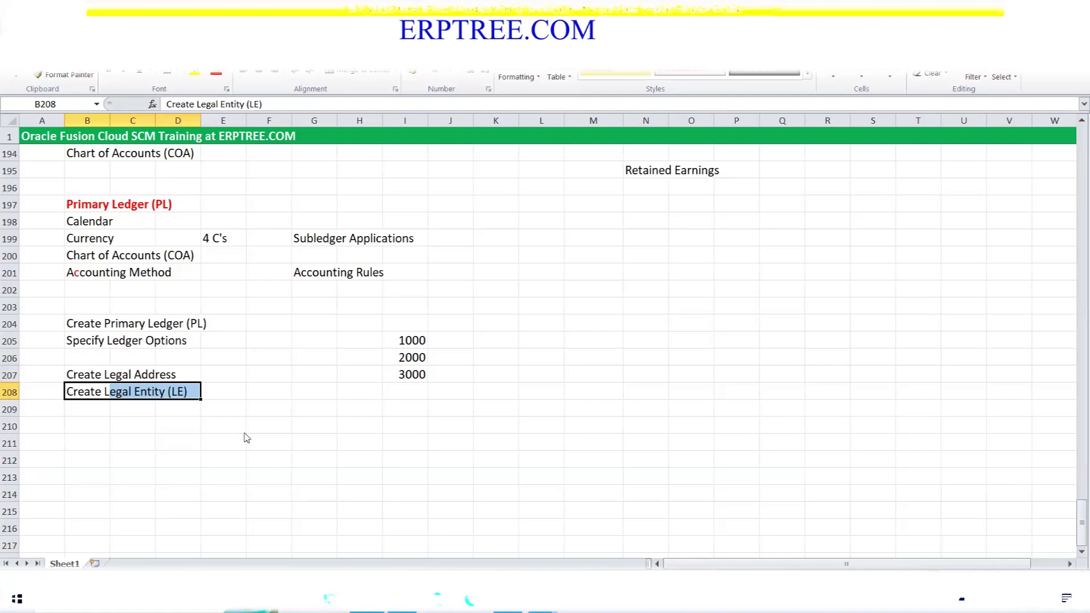
pyautogui.click(238, 391)
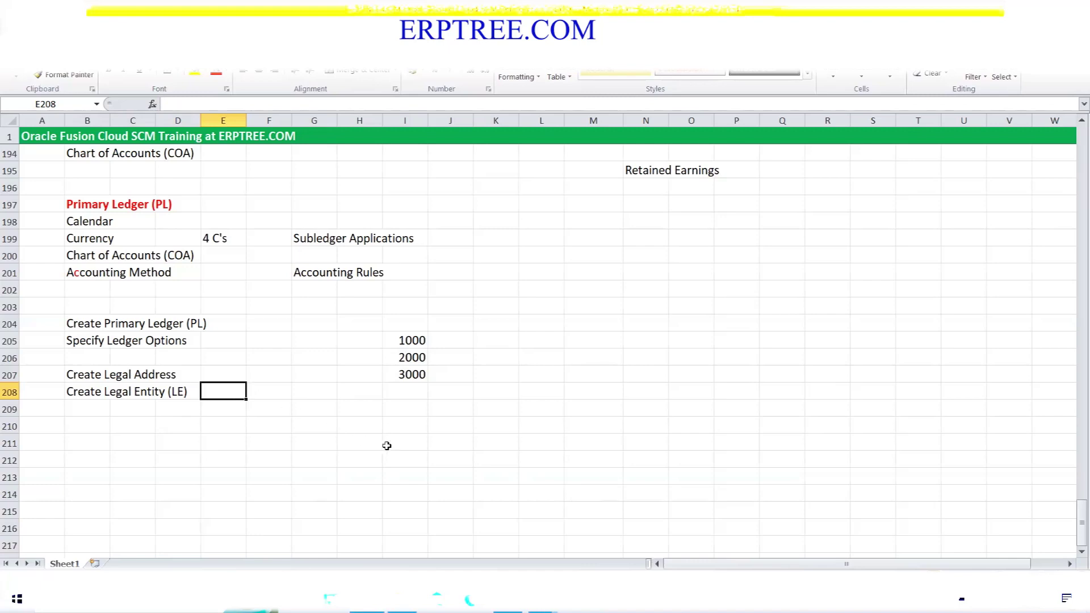
# - Switch to the Oracle Fusion application in the browser and open the Search page in Setup and Maintenance
pyautogui.click(507, 599)
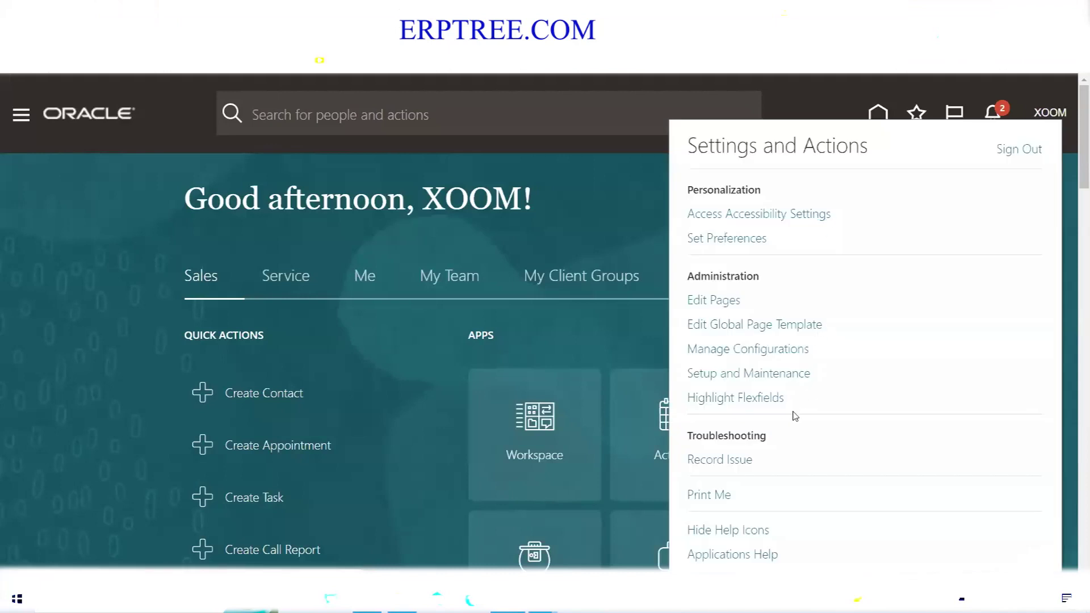
pyautogui.click(765, 375)
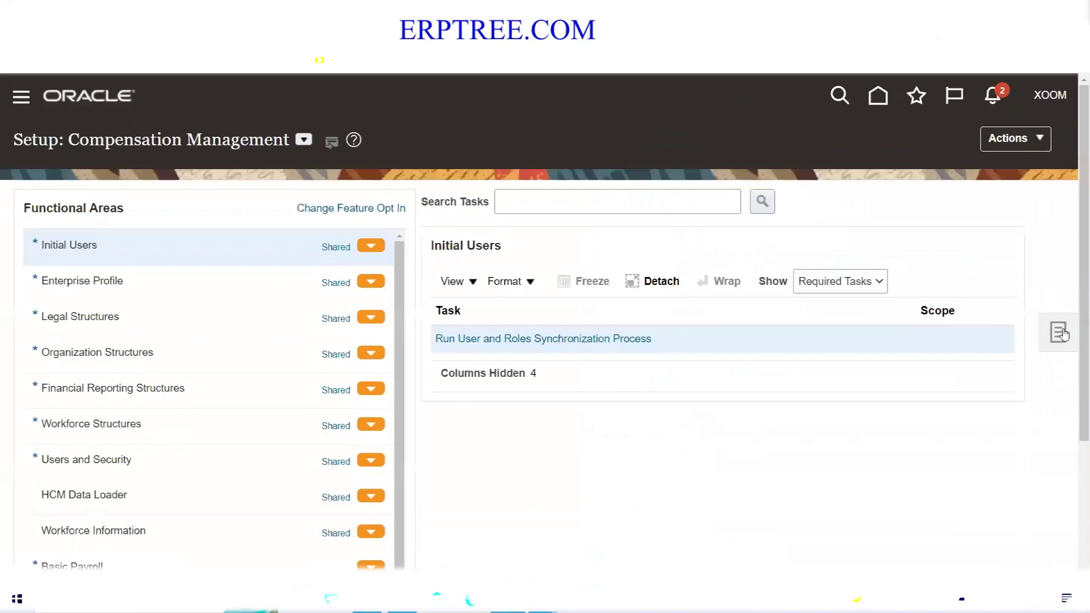
pyautogui.click(1055, 336)
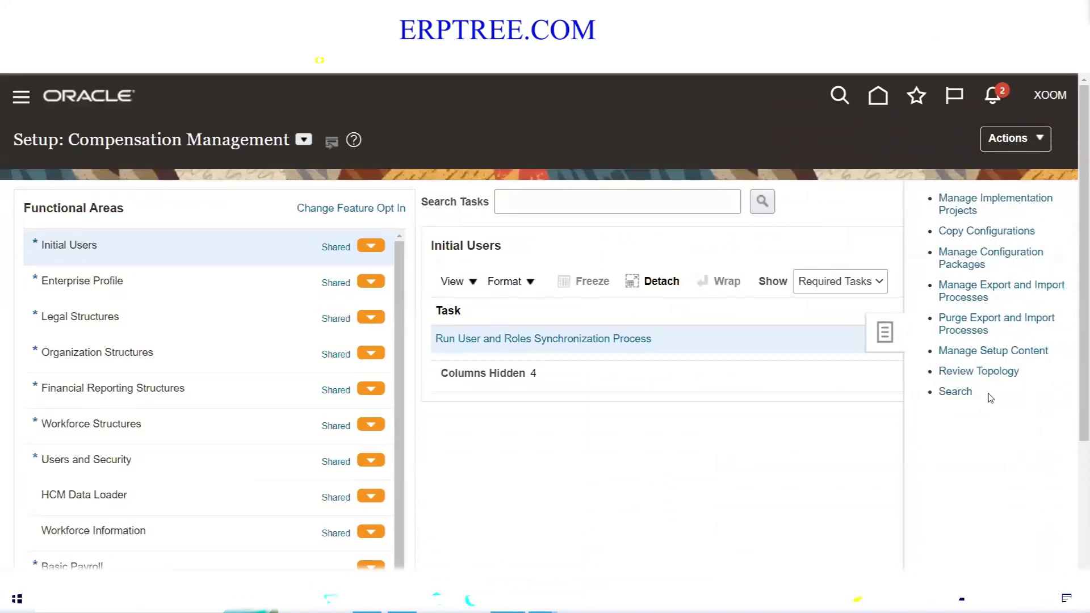
pyautogui.click(956, 392)
# - Search the setup tasks for "Manage Geo" and open the Manage Geographies task
pyautogui.click(396, 208)
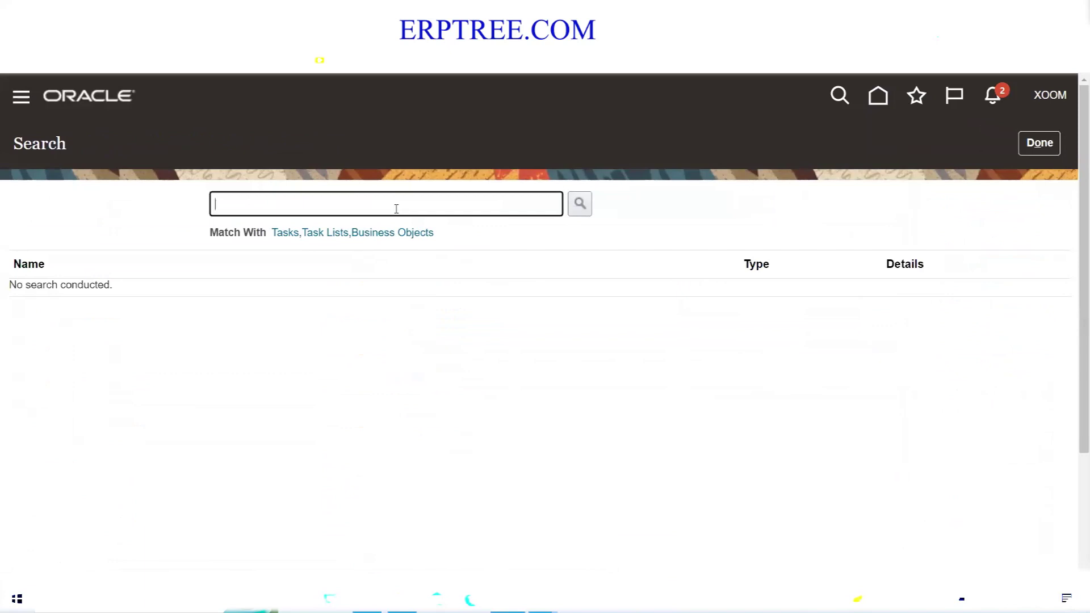
pyautogui.write('Manage Geo')
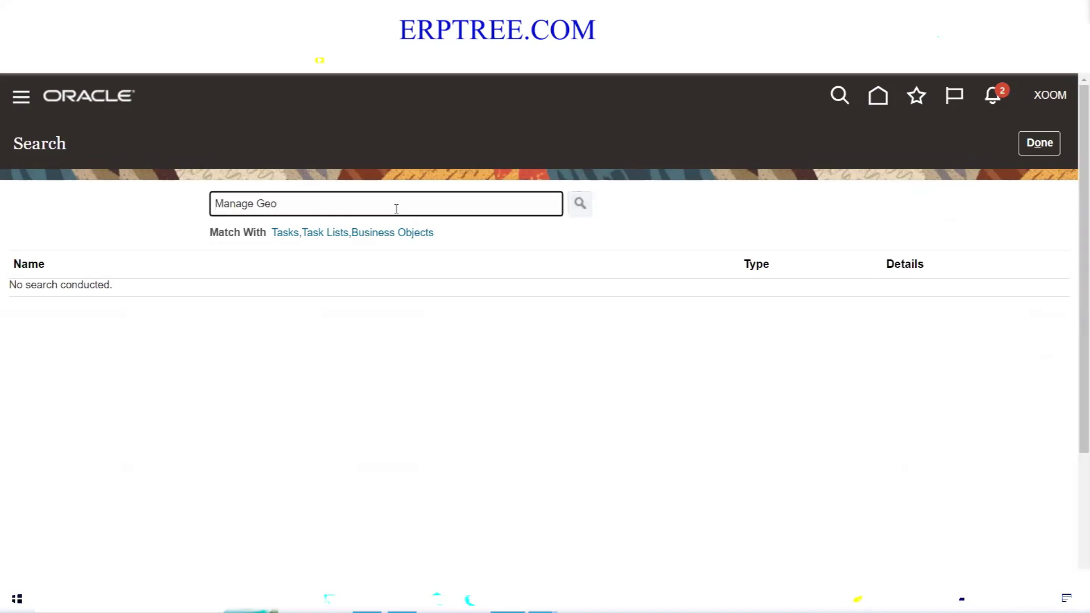
pyautogui.press('Return')
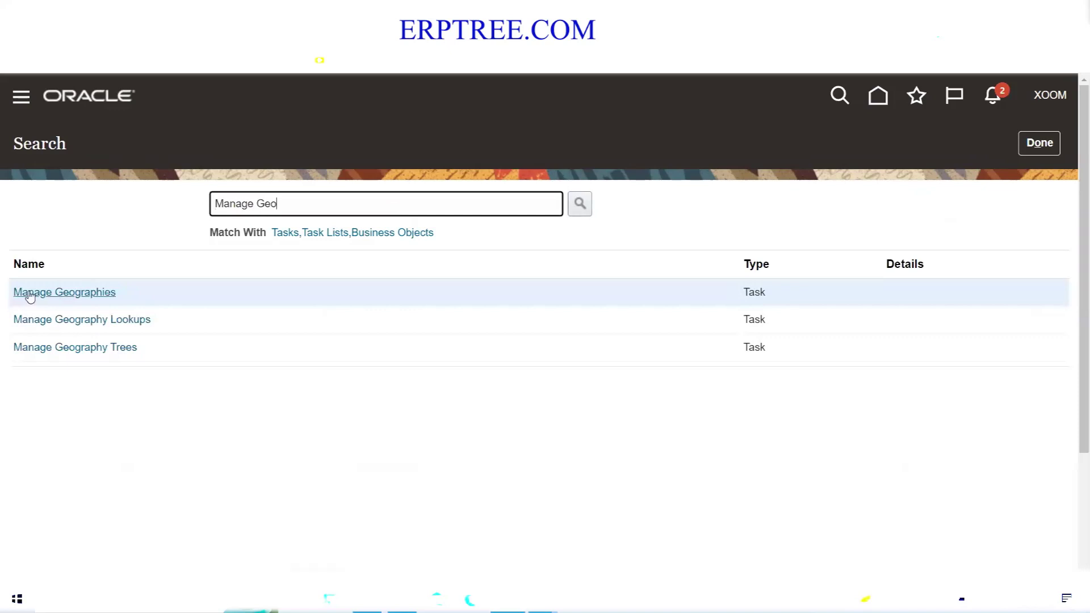
pyautogui.click(82, 291)
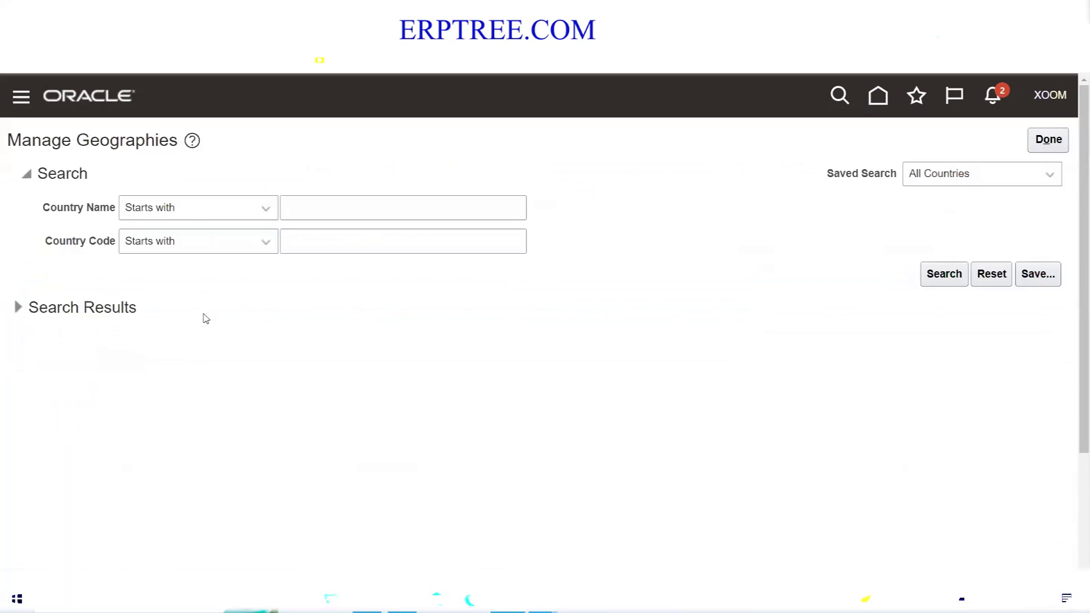
# - Search the geographies for the country code US
pyautogui.click(324, 239)
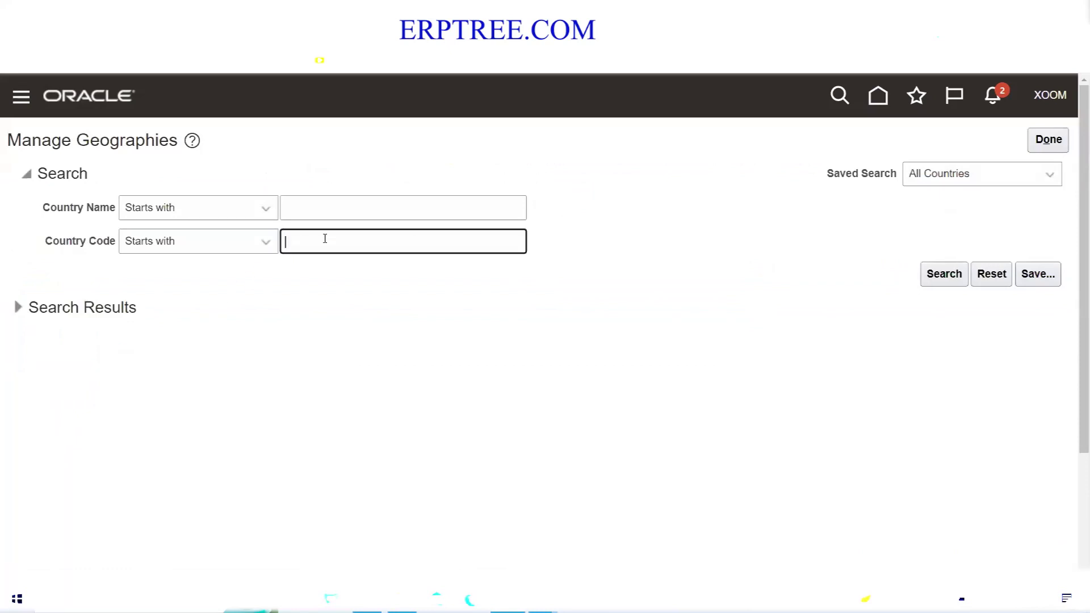
pyautogui.write('US')
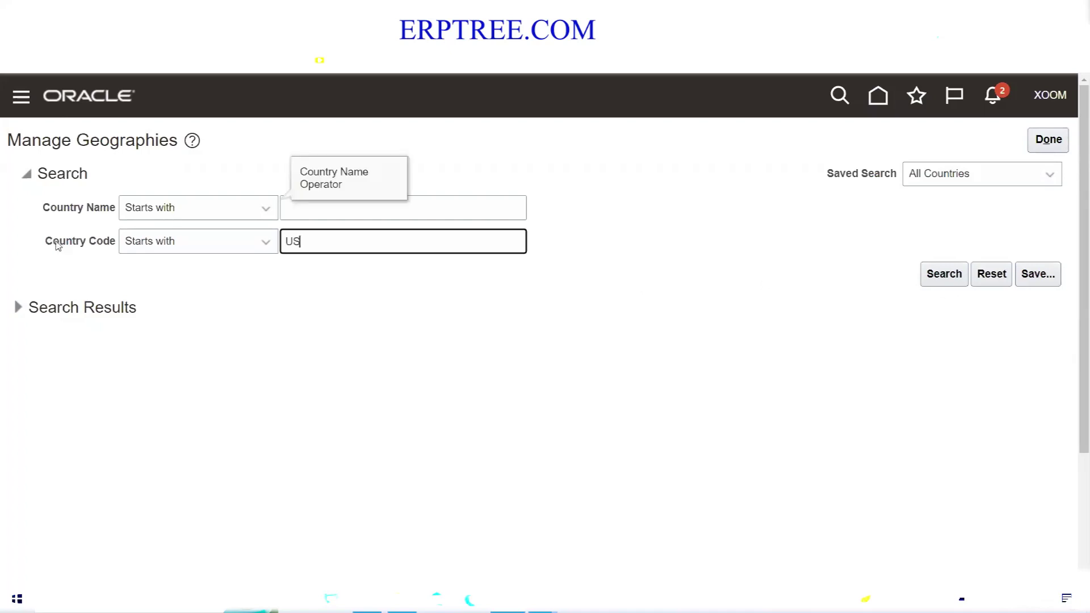
pyautogui.click(945, 277)
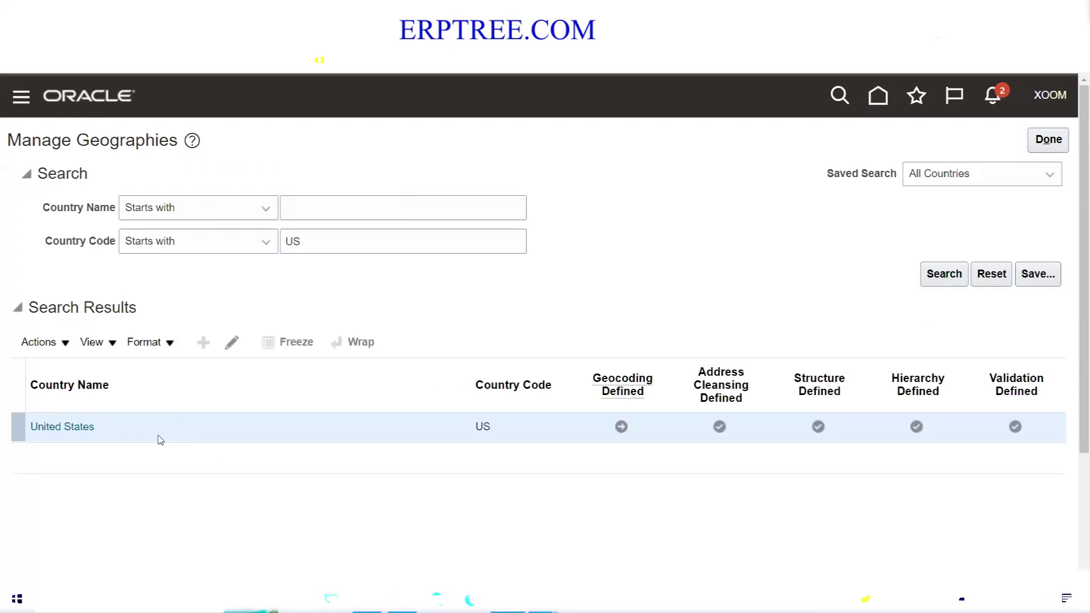
pyautogui.click(62, 345)
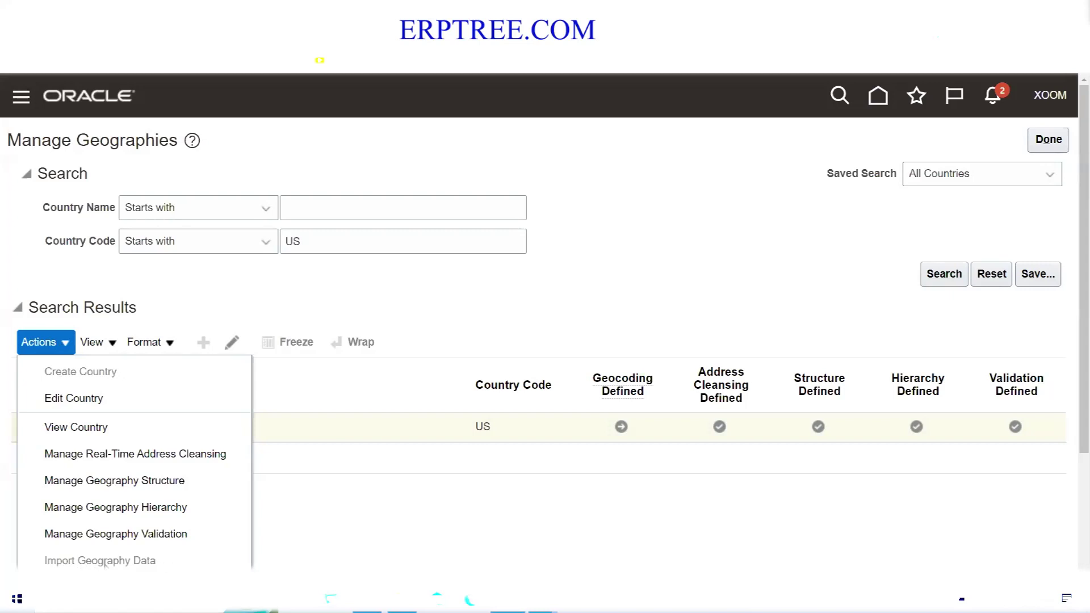
pyautogui.click(532, 270)
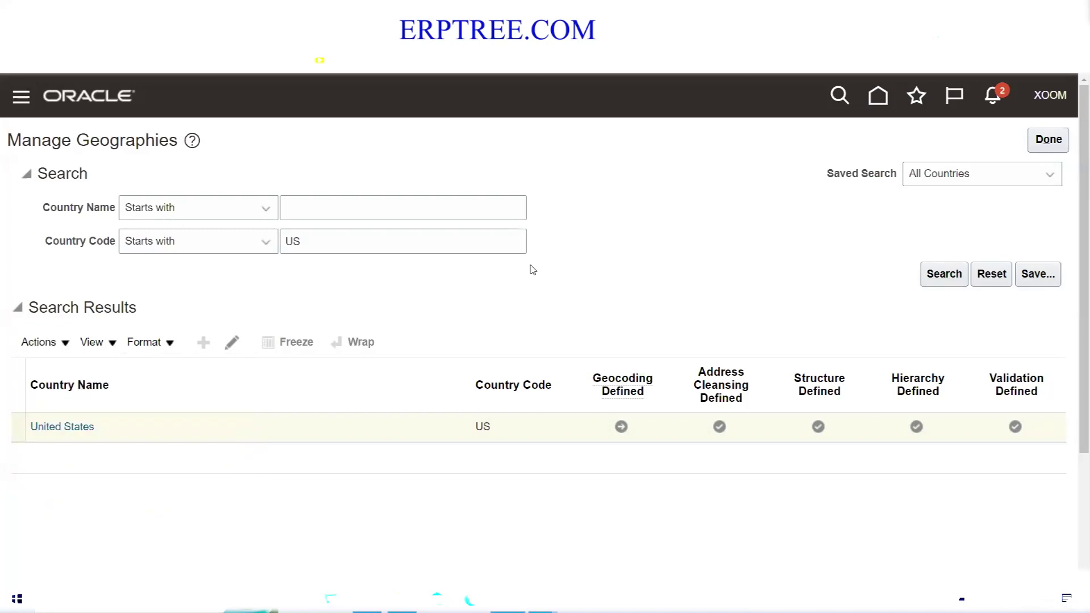
pyautogui.click(70, 348)
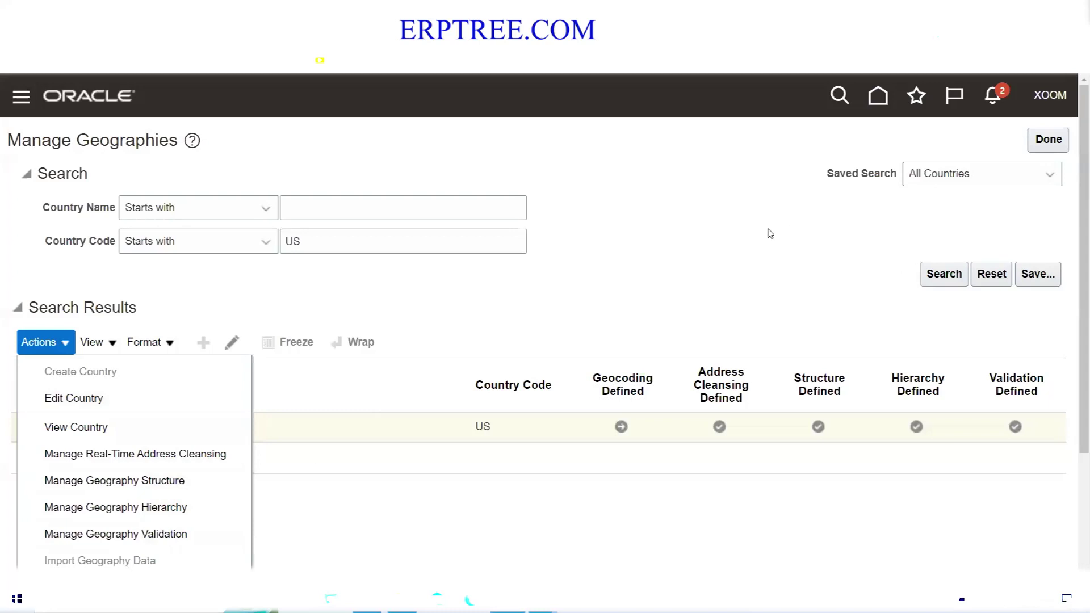
pyautogui.click(627, 266)
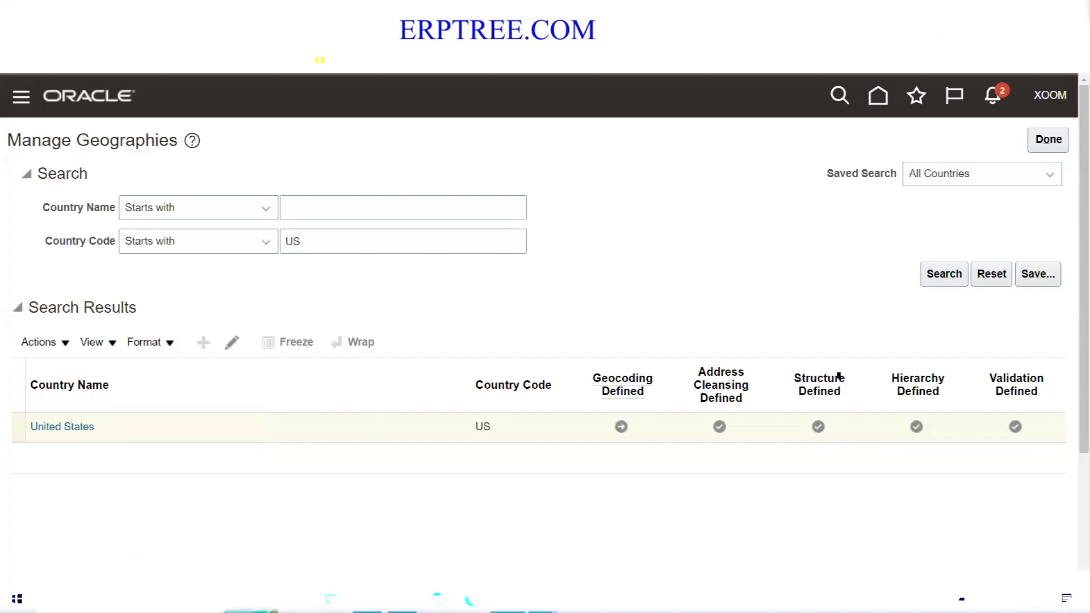
# - Review the geography structure defined for United States and the geography types available to add, and leave without saving
pyautogui.click(817, 428)
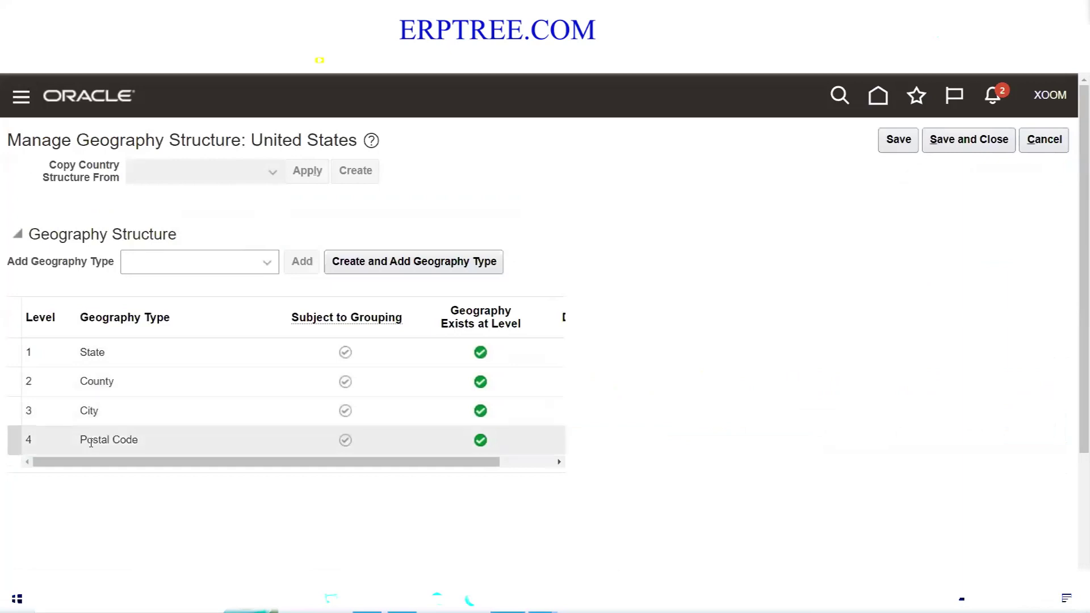
pyautogui.click(266, 266)
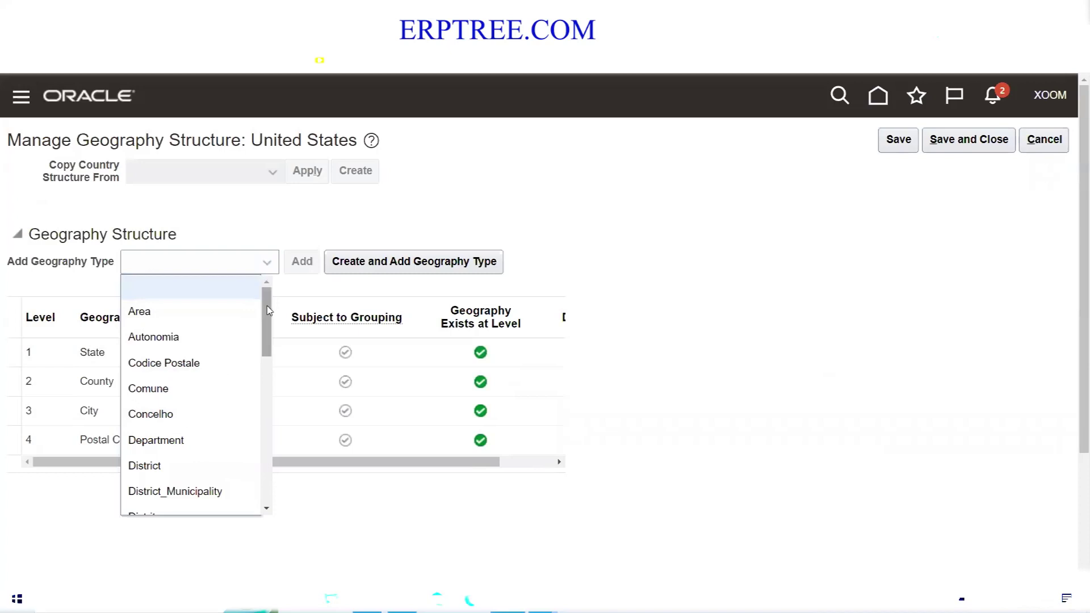
pyautogui.click(305, 292)
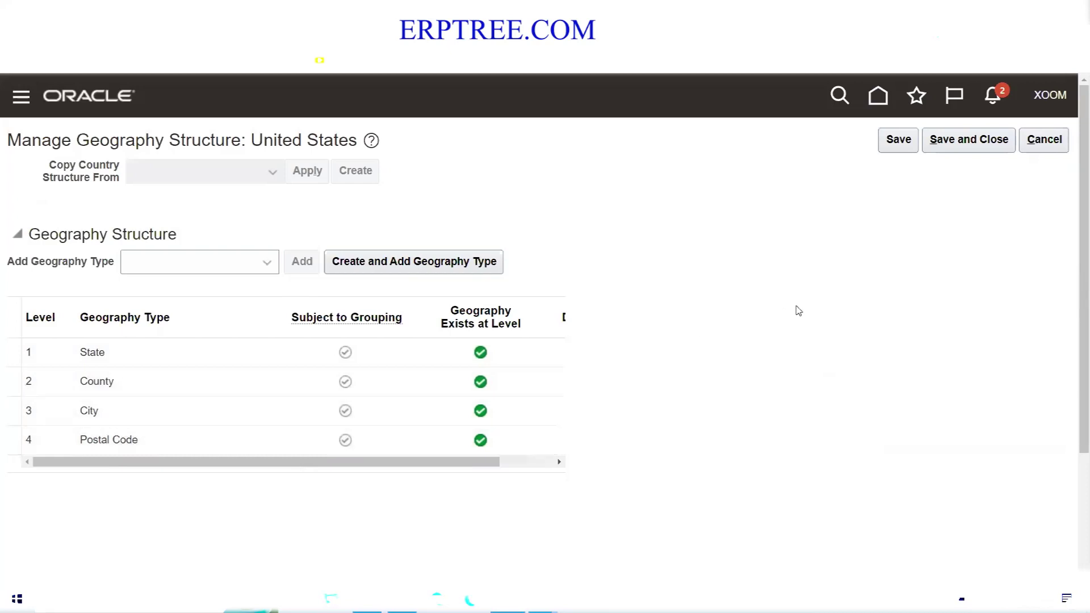
pyautogui.click(1044, 140)
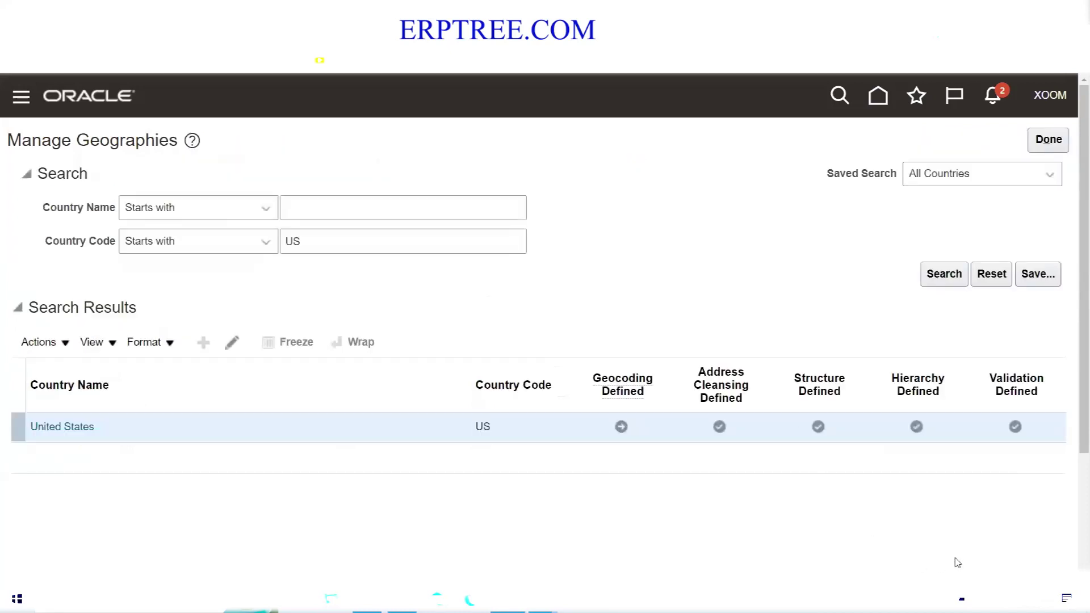
# - Examine the United States geography hierarchy by expanding AK, Aleutians East Borough and Akutan down to postal code level, and return to the country list
pyautogui.click(916, 425)
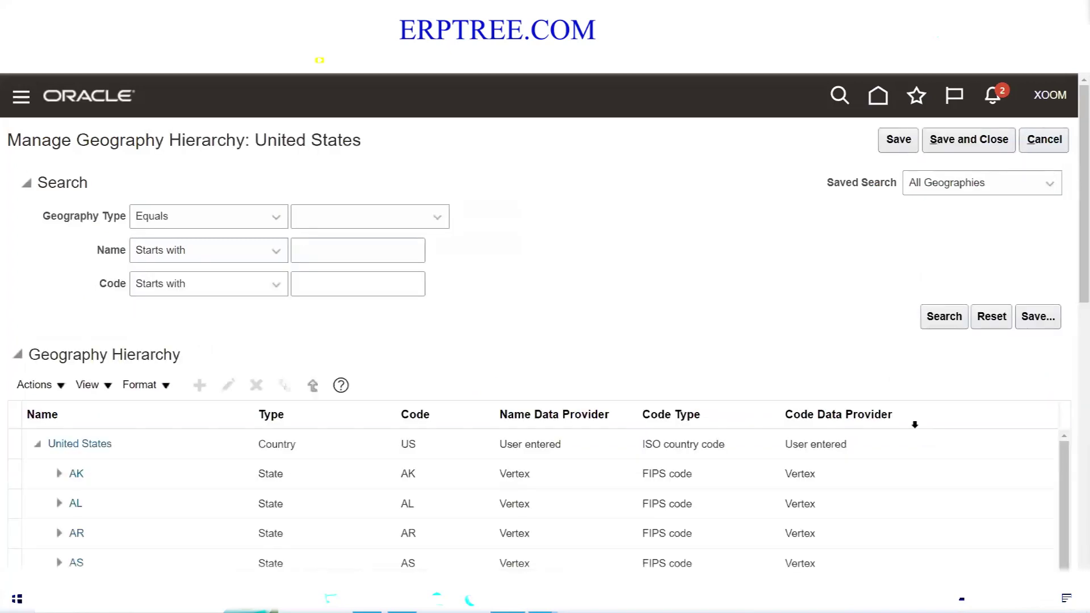
pyautogui.scroll(-4, 738, 278)
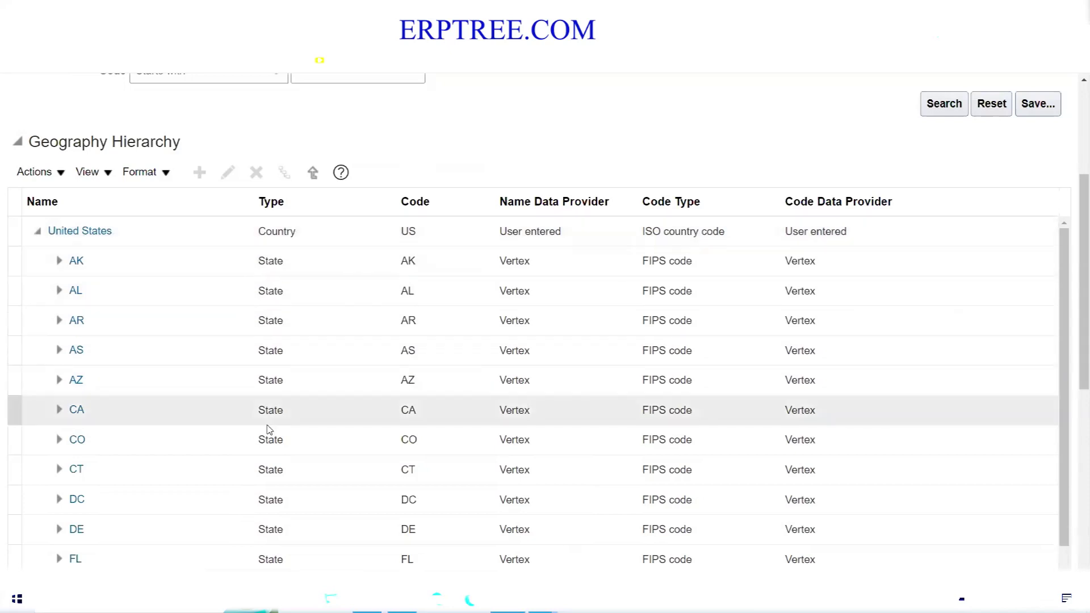
pyautogui.click(59, 264)
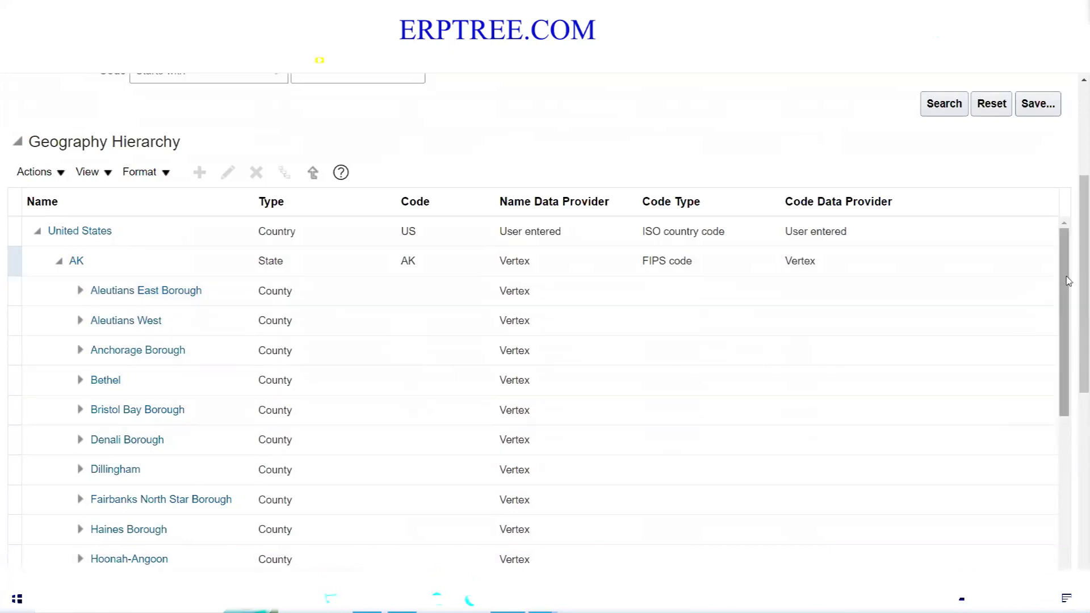
pyautogui.moveTo(1063, 316); pyautogui.dragTo(1066, 293)
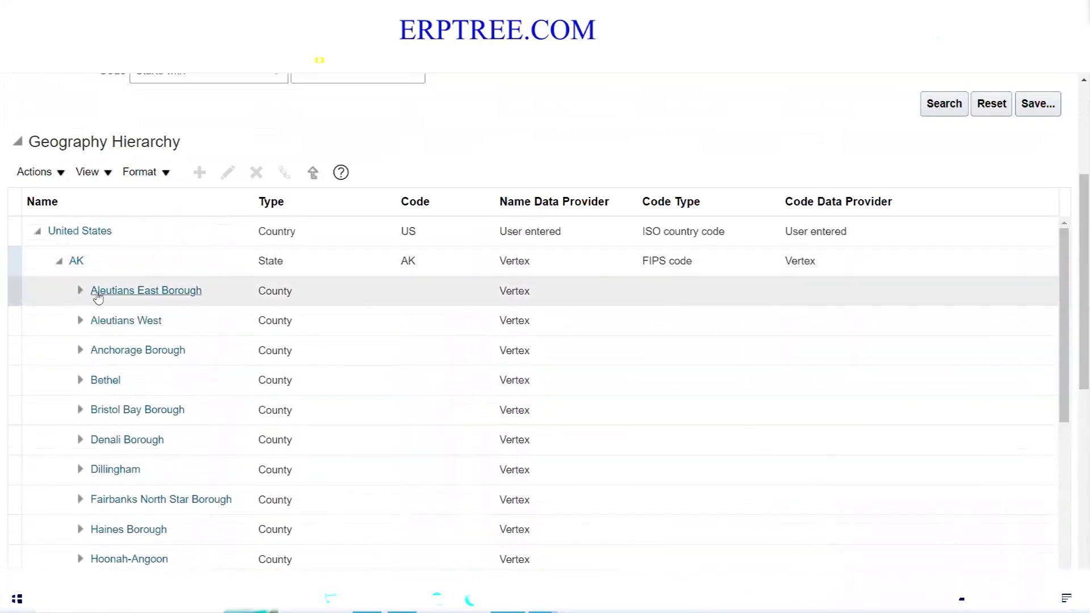
pyautogui.click(79, 292)
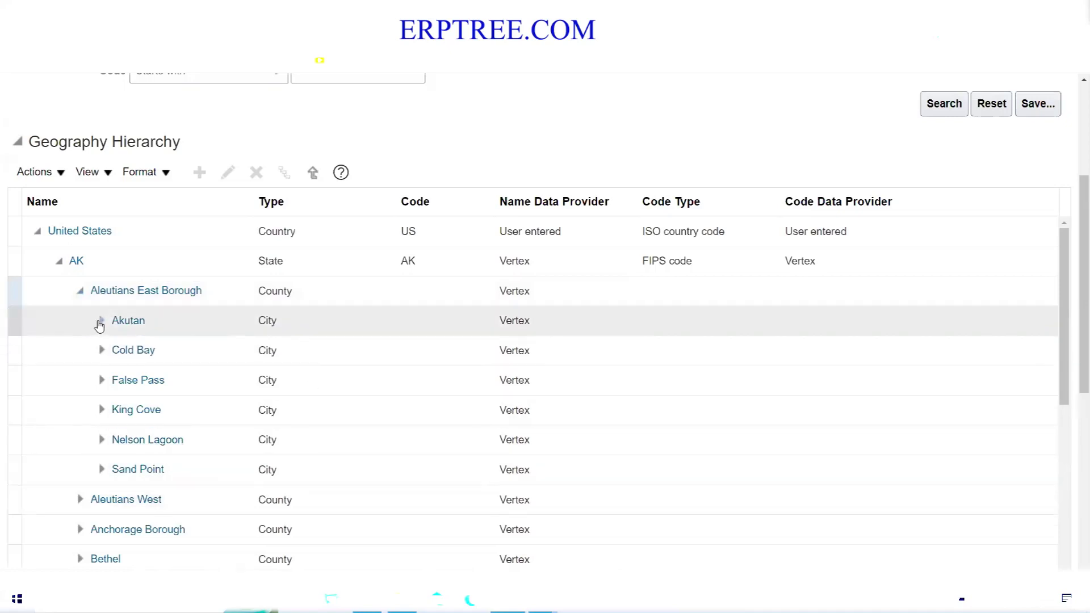
pyautogui.click(101, 322)
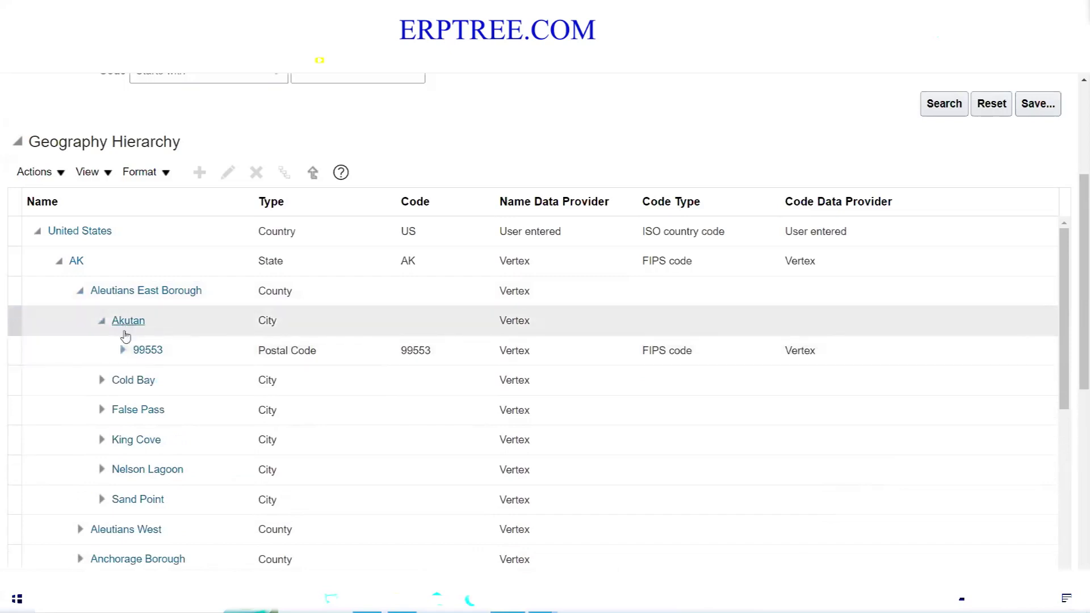
pyautogui.click(121, 355)
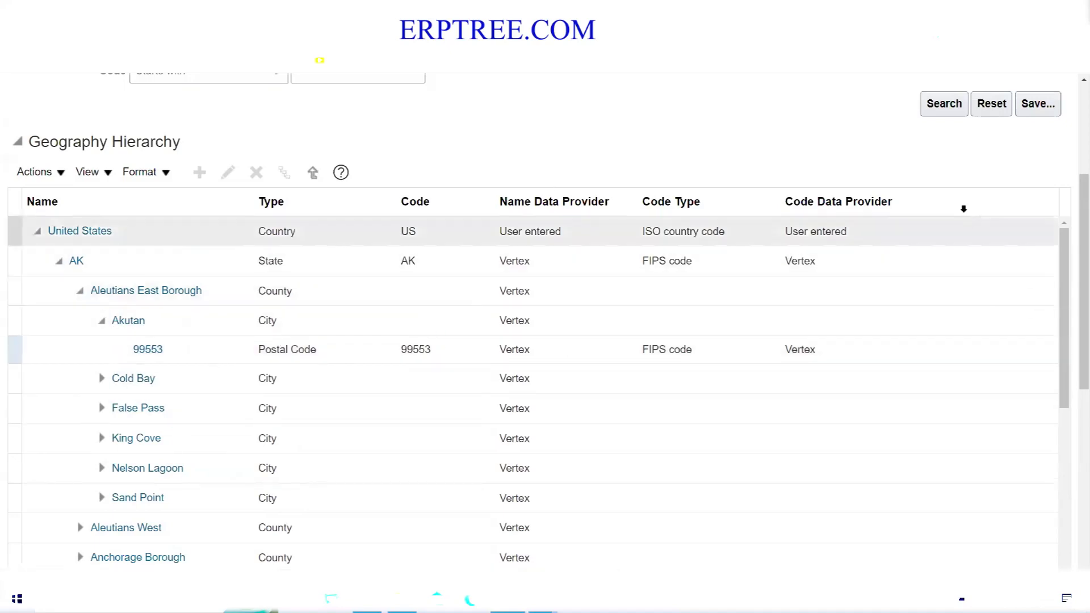
pyautogui.scroll(4, 895, 162)
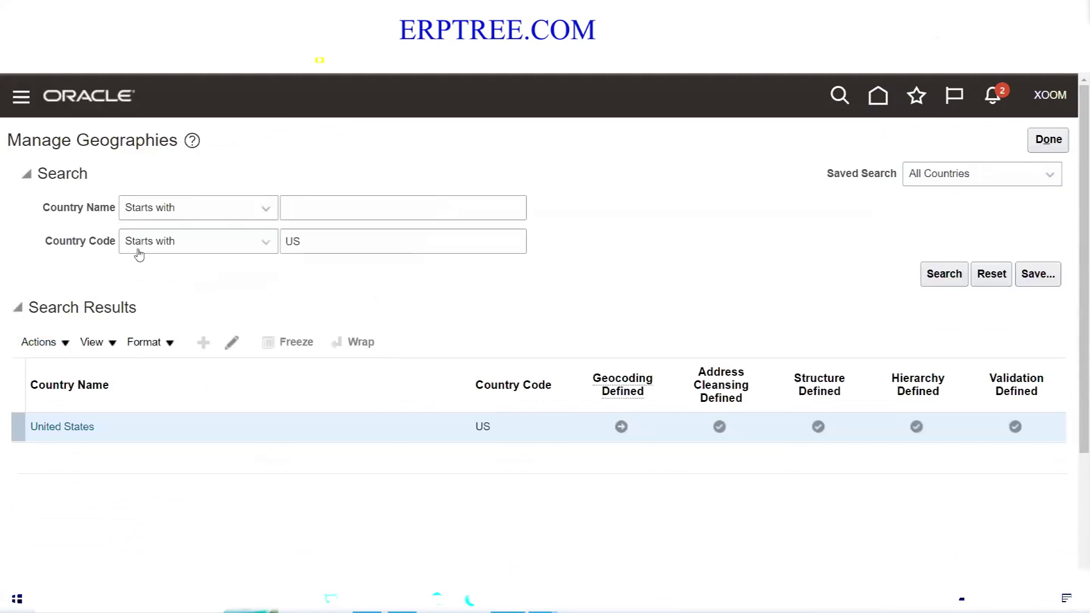
# - Create and save a city named DDD under Aleutians East Borough in the United States geography hierarchy
pyautogui.click(63, 342)
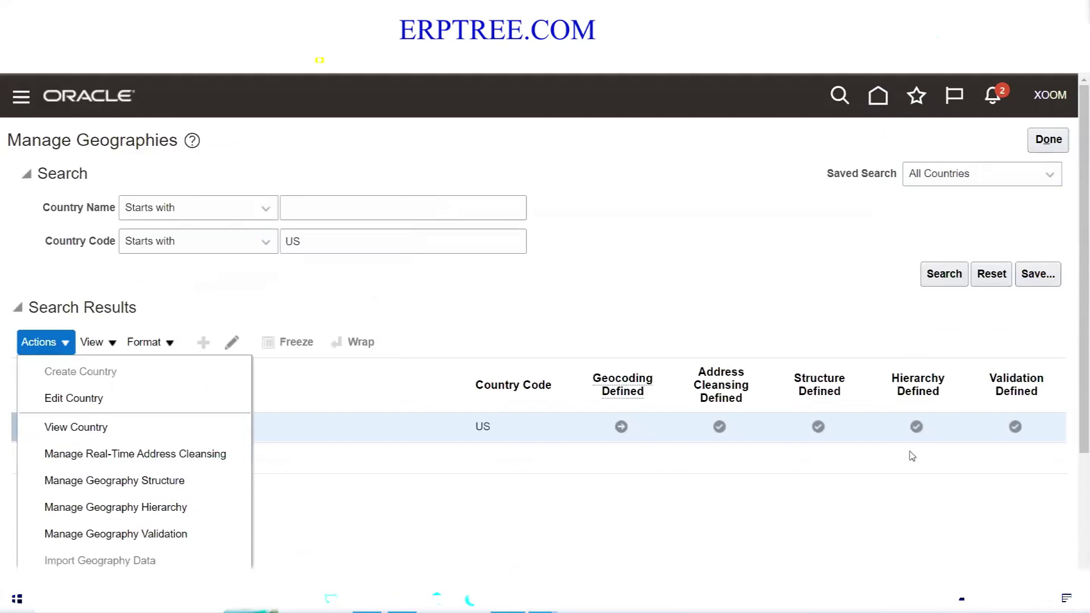
pyautogui.click(916, 432)
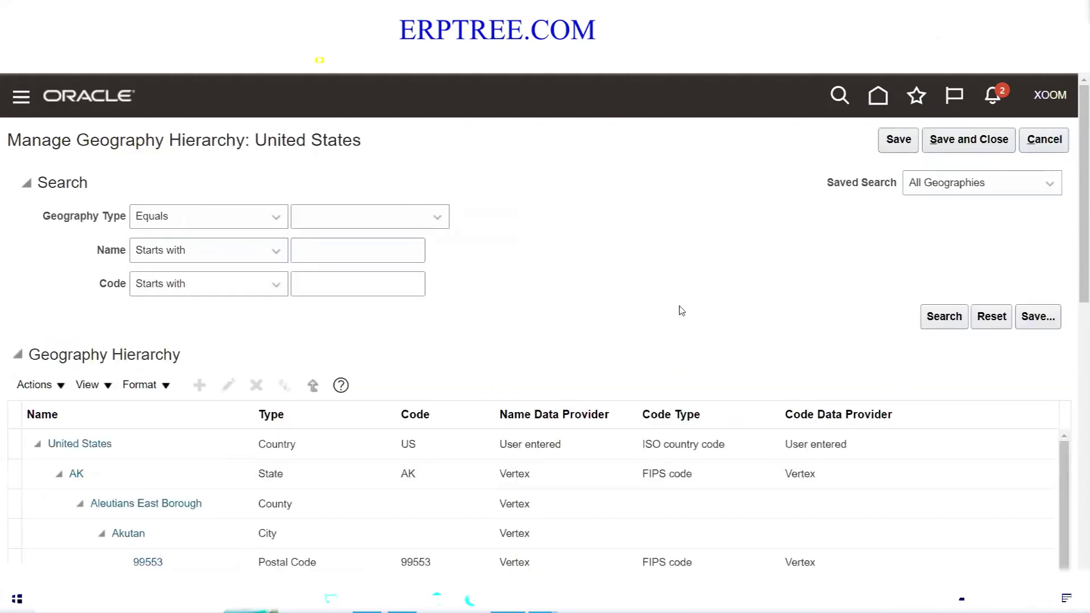
pyautogui.scroll(-3, 679, 309)
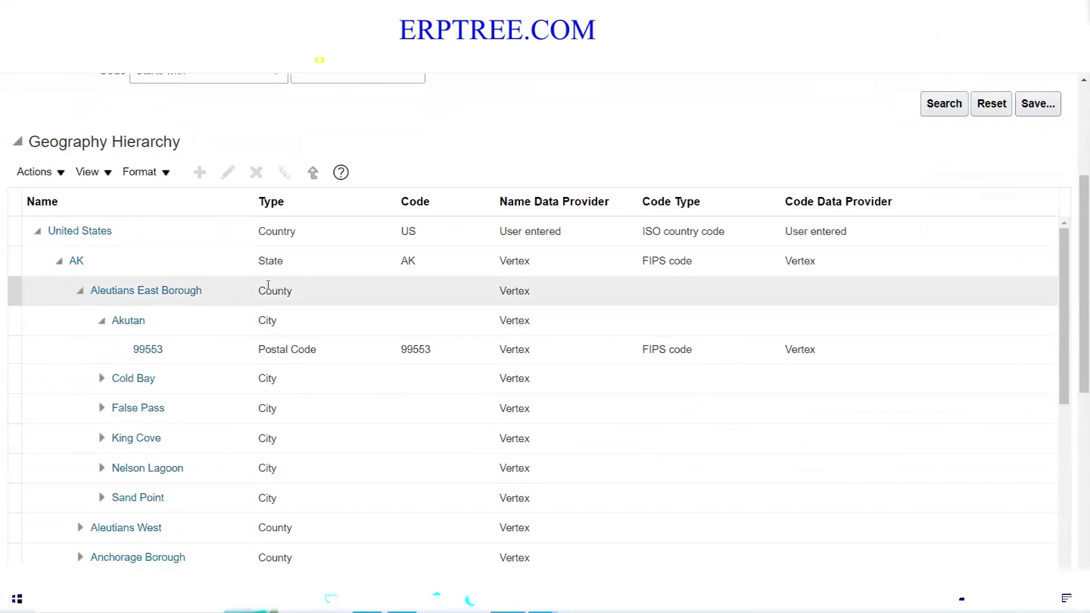
pyautogui.click(15, 294)
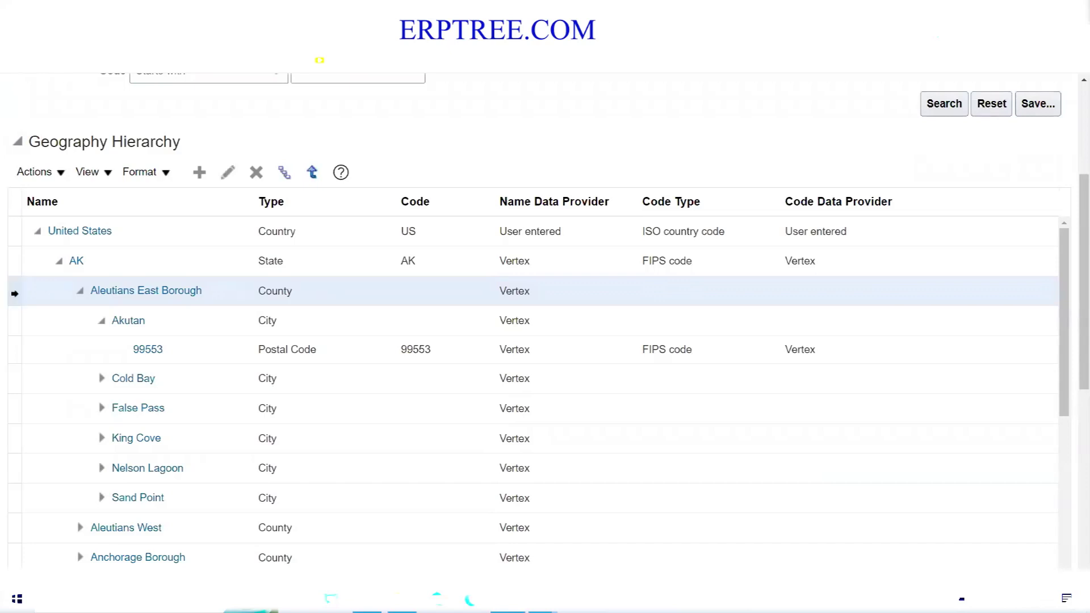
pyautogui.click(199, 172)
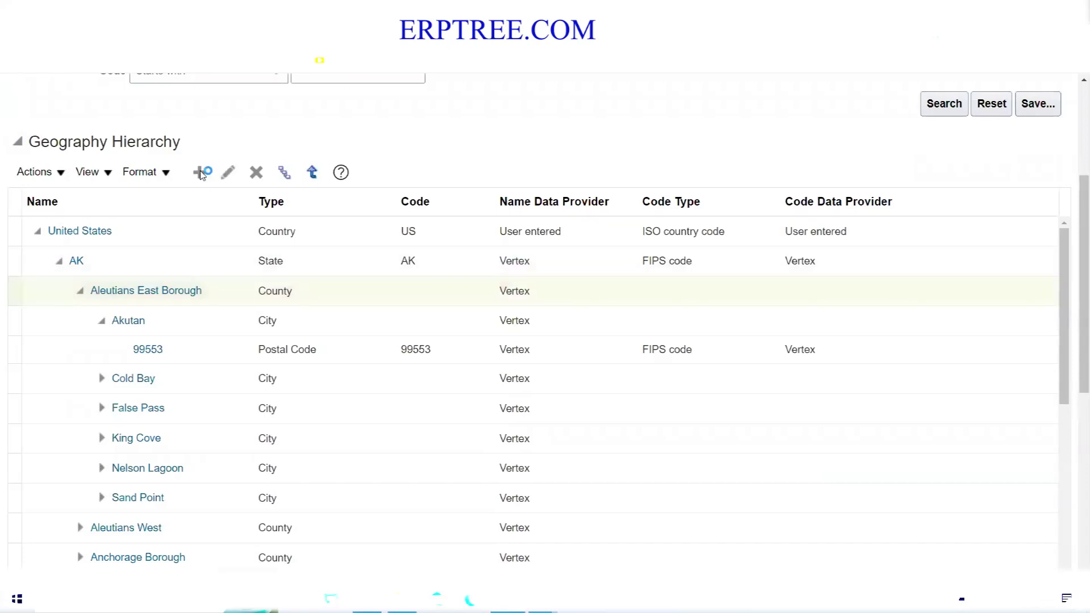
pyautogui.click(261, 355)
pyautogui.write('DDD')
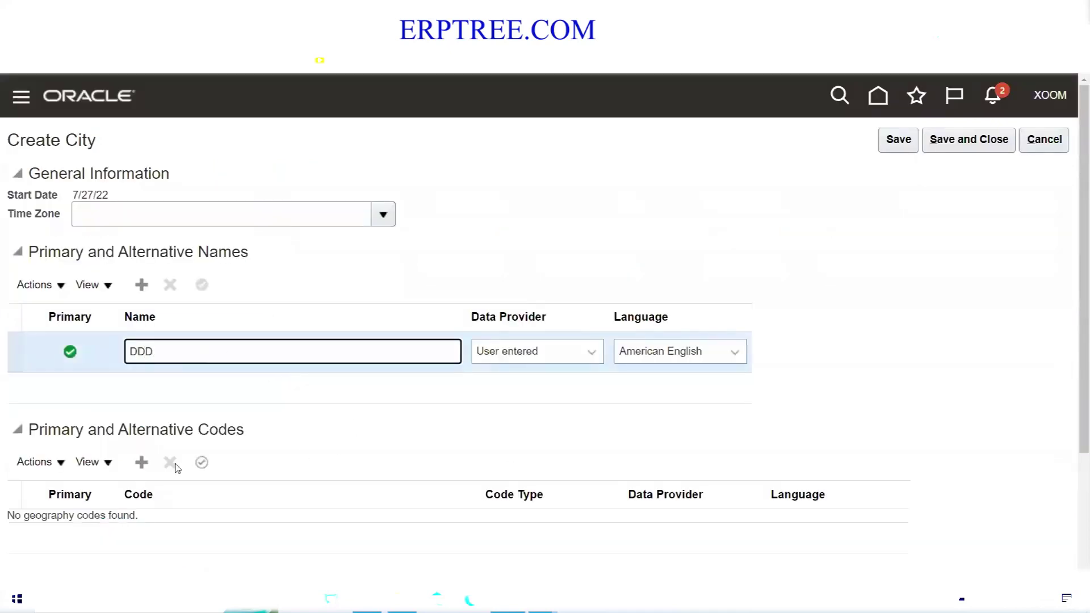
pyautogui.click(969, 140)
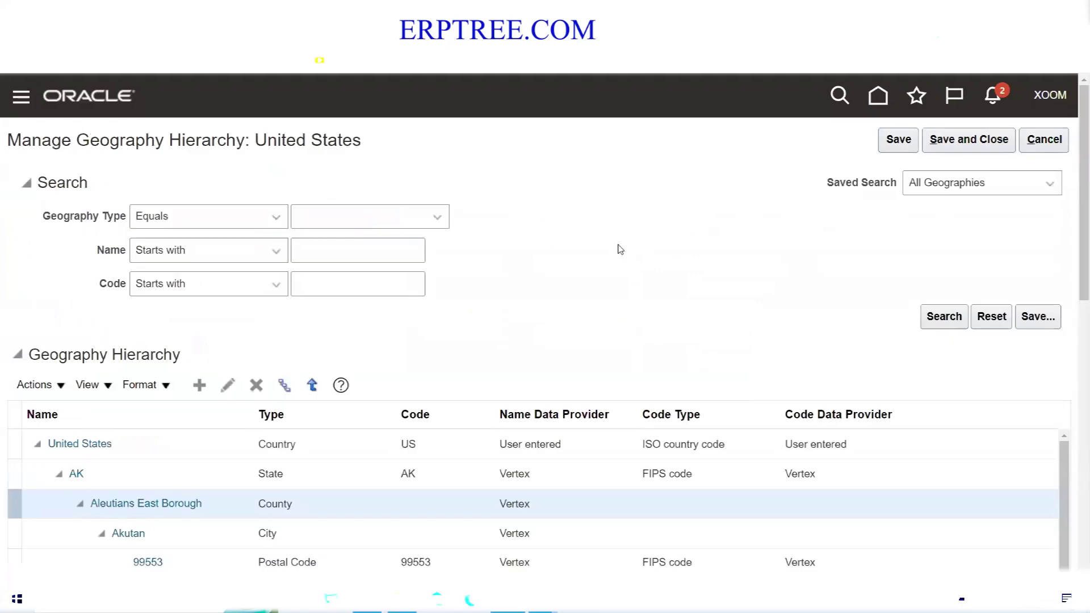
# - Submit the deletion of city DDD from the geography hierarchy and return to the country list
pyautogui.scroll(-3, 619, 248)
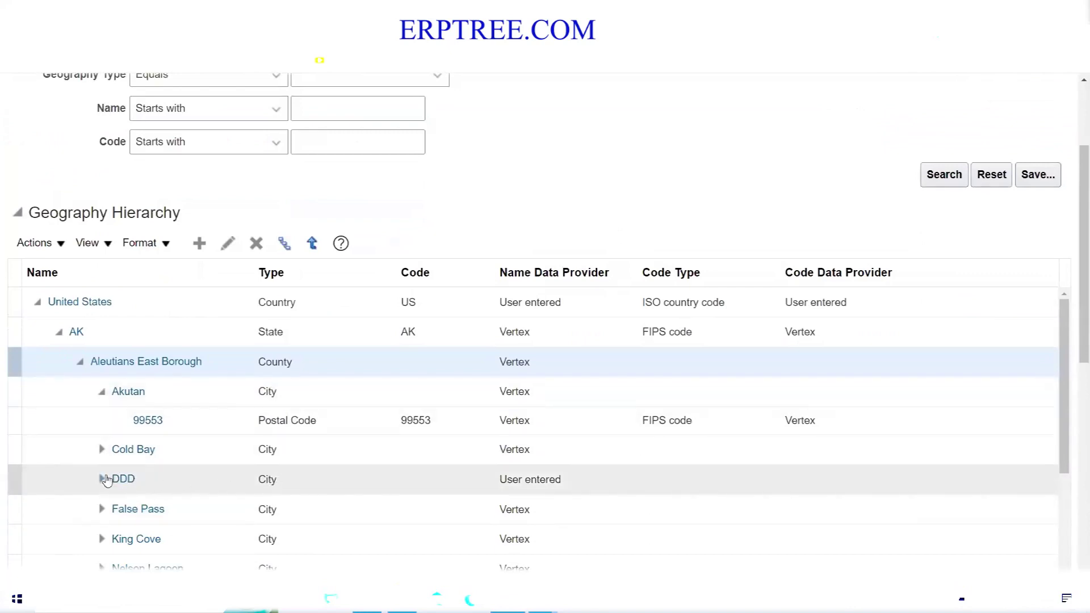
pyautogui.click(174, 478)
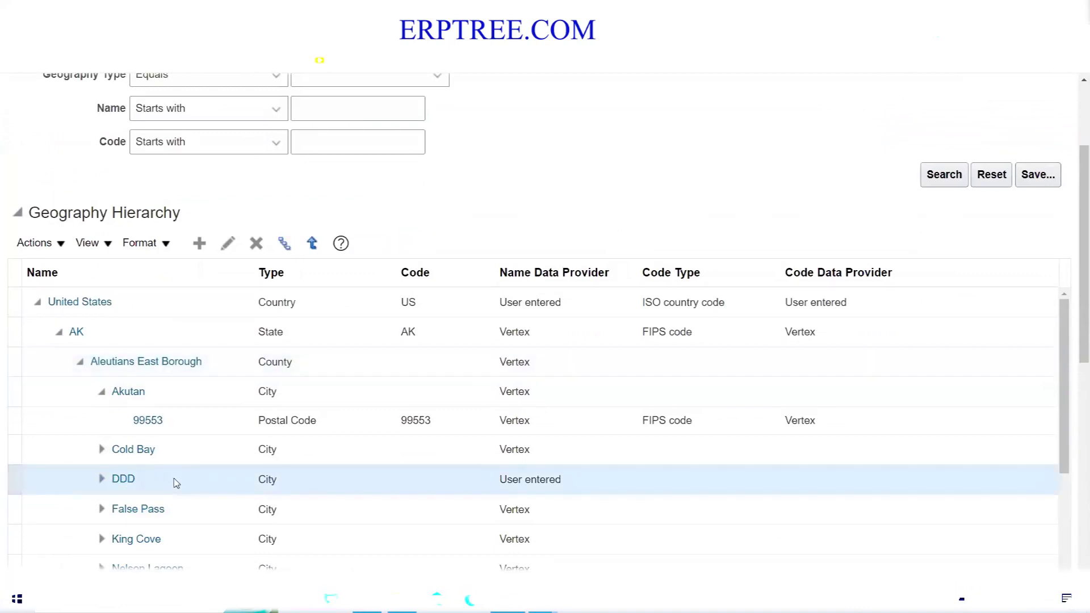
pyautogui.click(256, 244)
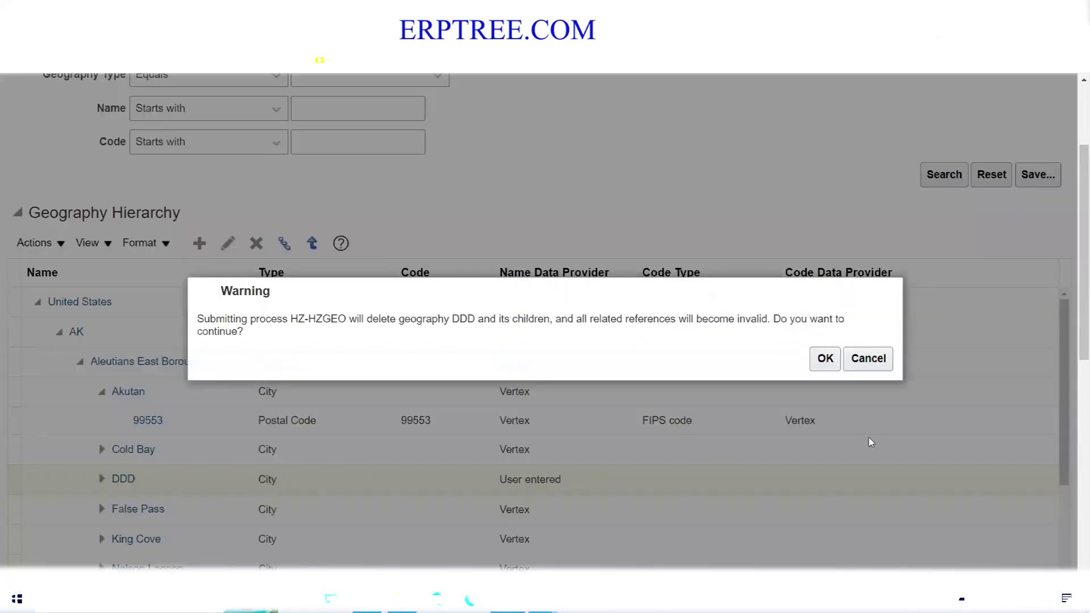
pyautogui.click(825, 359)
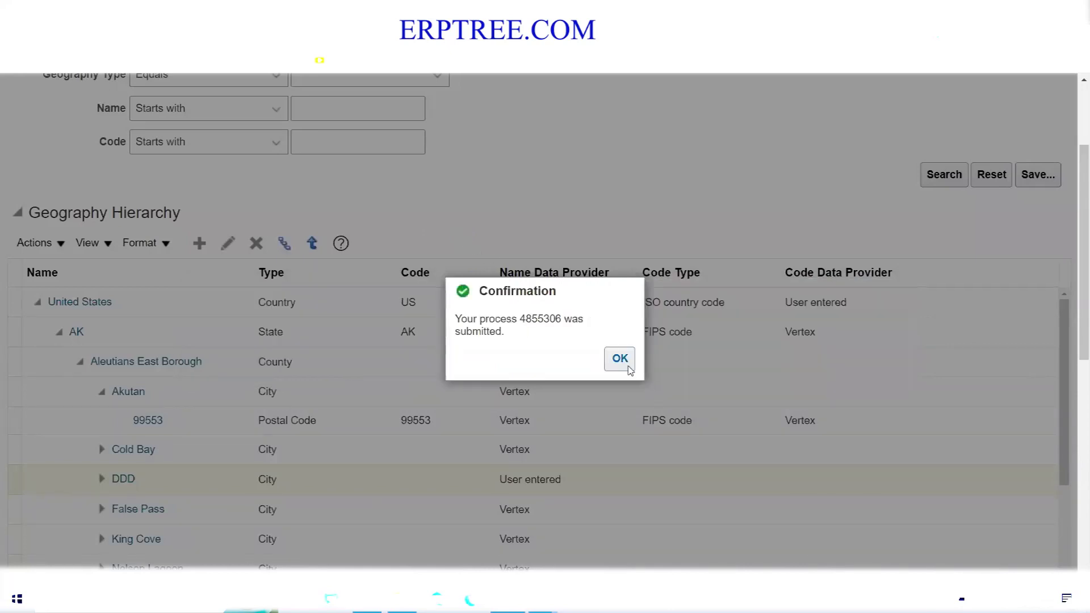
pyautogui.click(624, 363)
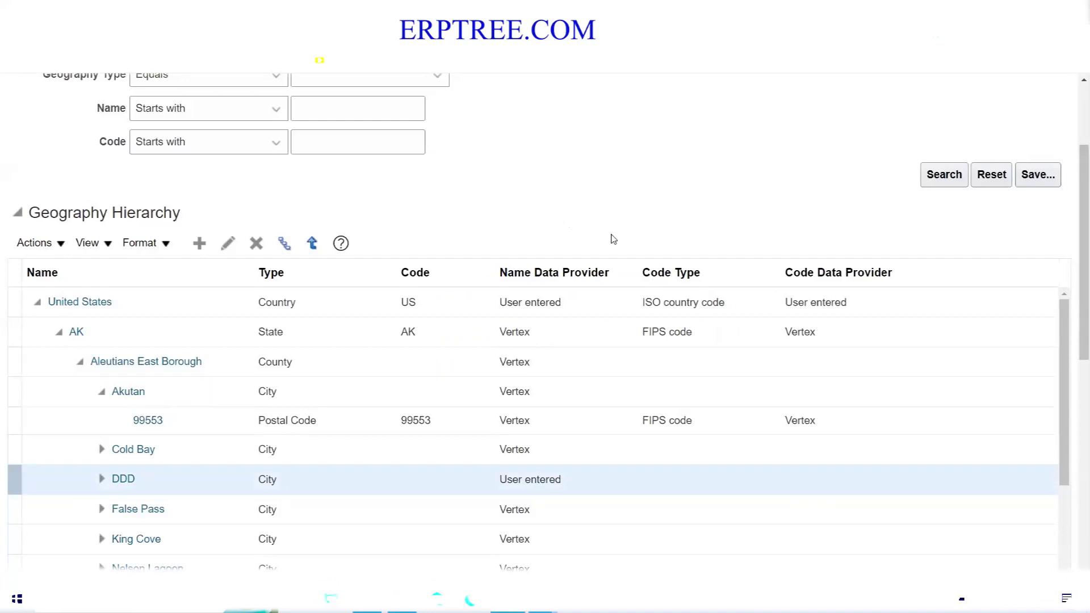
pyautogui.scroll(3, 612, 237)
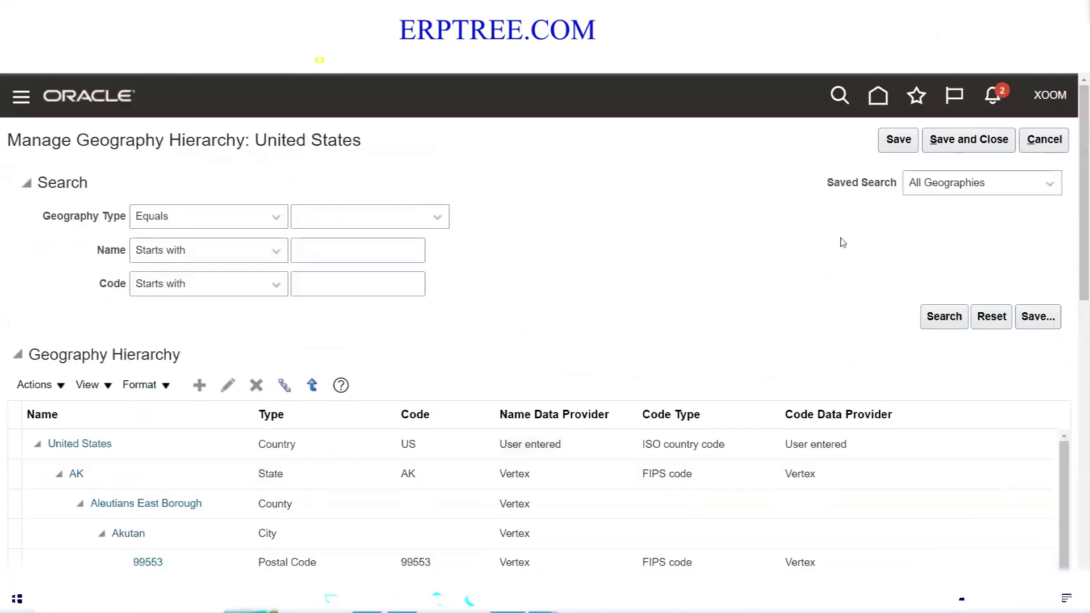
pyautogui.click(1050, 146)
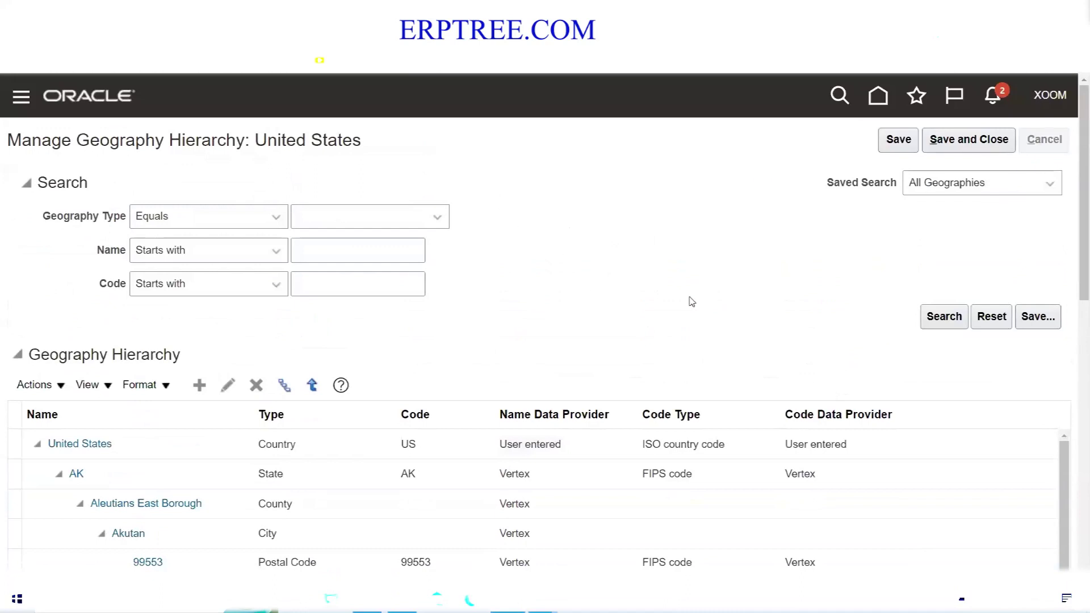
pyautogui.click(66, 344)
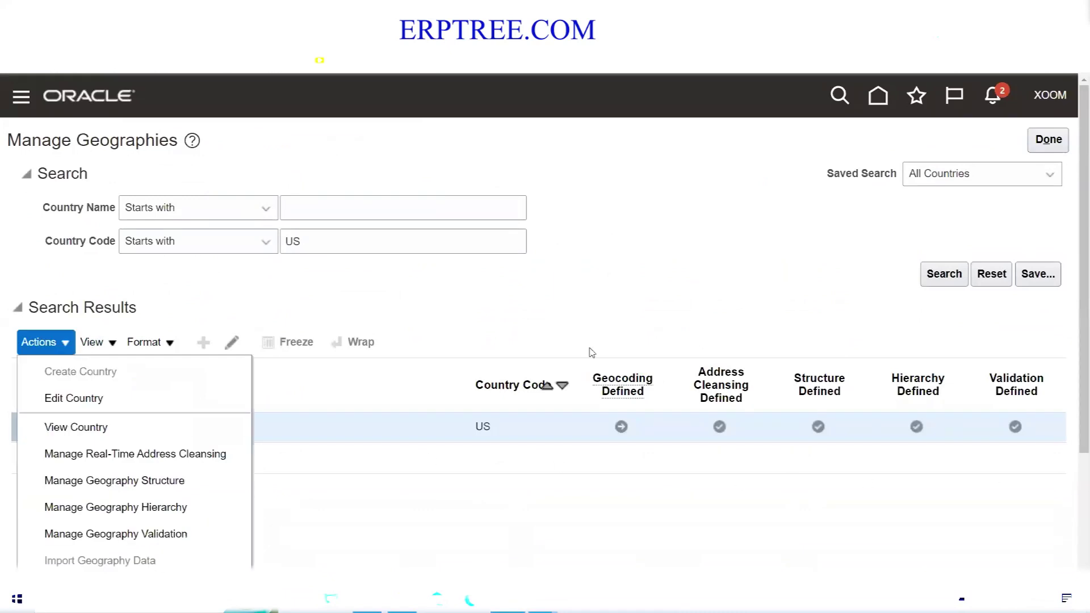
pyautogui.click(675, 265)
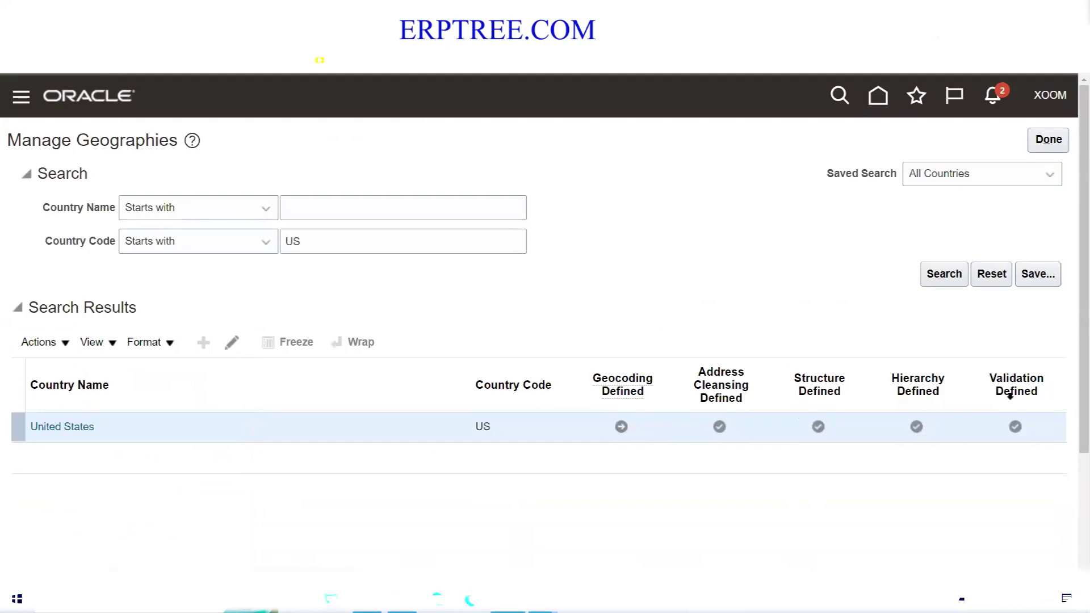
# - Open the geography mapping and validation settings for United States
pyautogui.click(1016, 428)
pyautogui.scroll(-3, 647, 267)
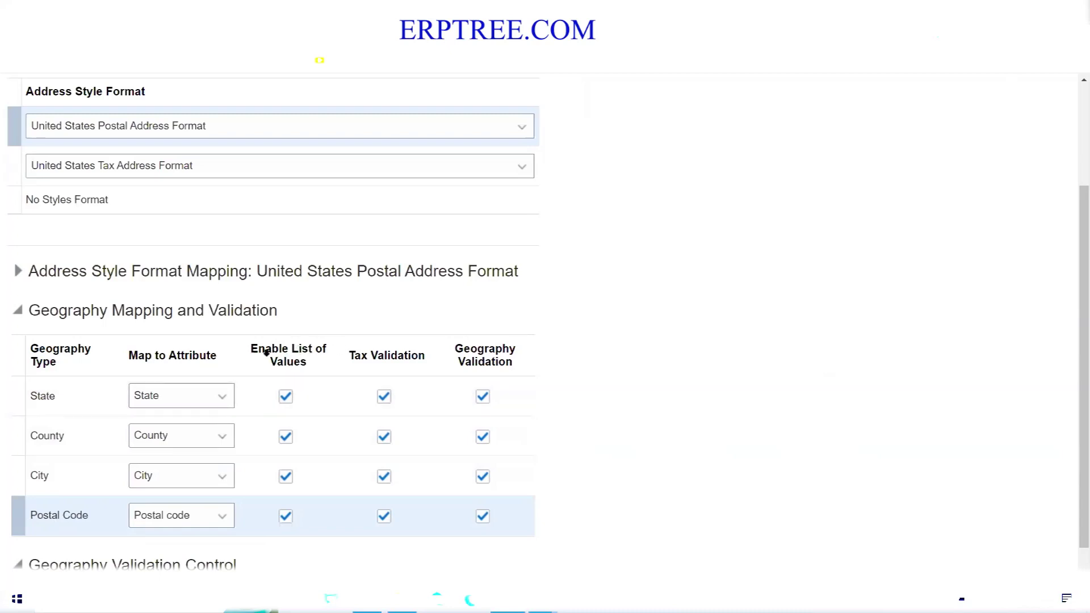
# - Disable and re-enable the list of values for the State, County, City and Postal Code geography types
pyautogui.click(286, 398)
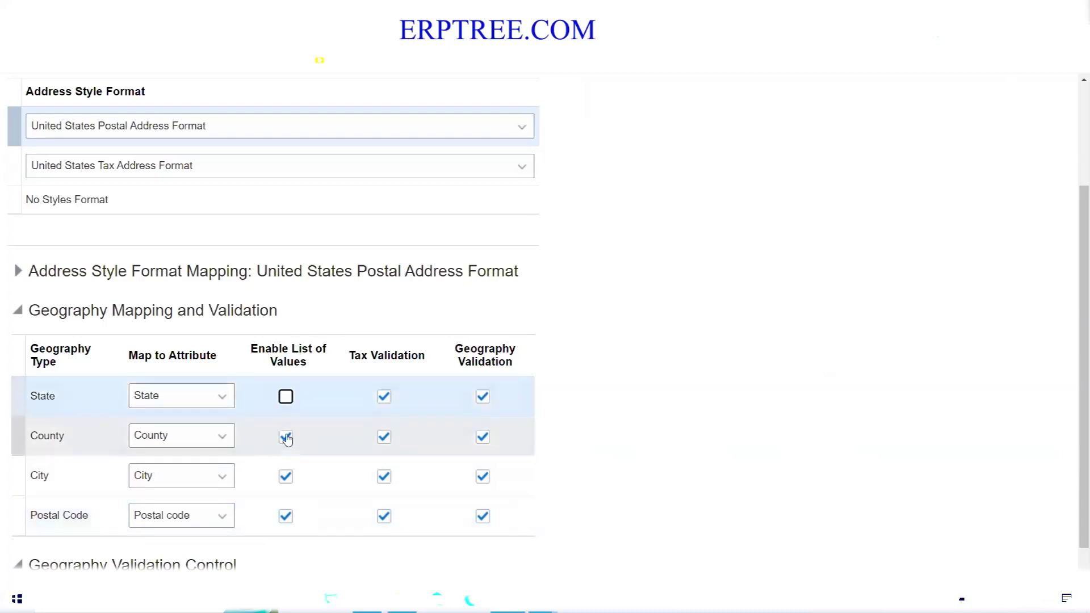
pyautogui.click(286, 438)
pyautogui.click(285, 477)
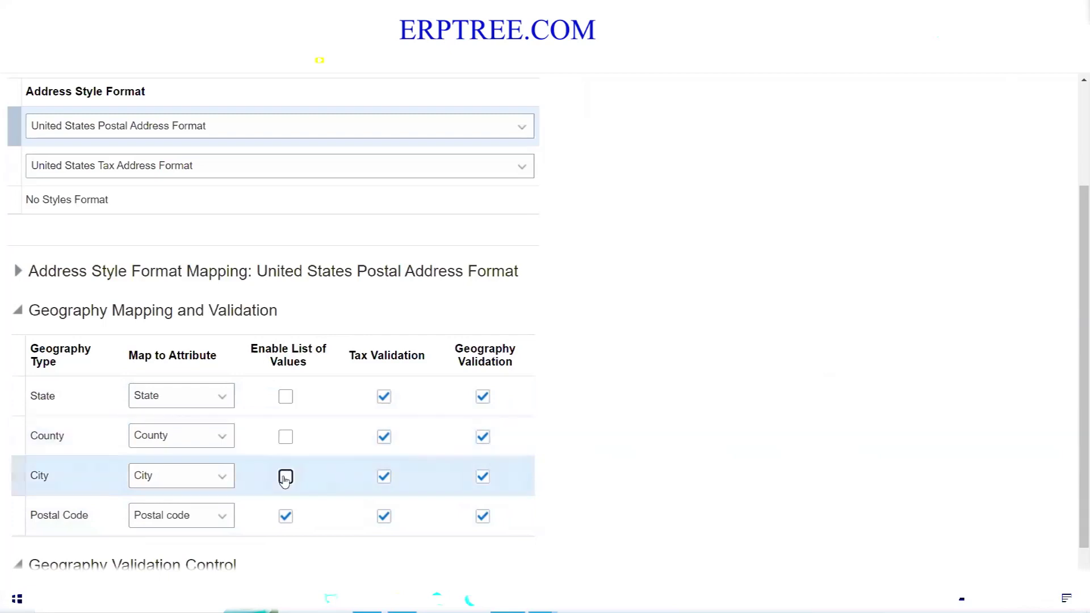
pyautogui.click(285, 516)
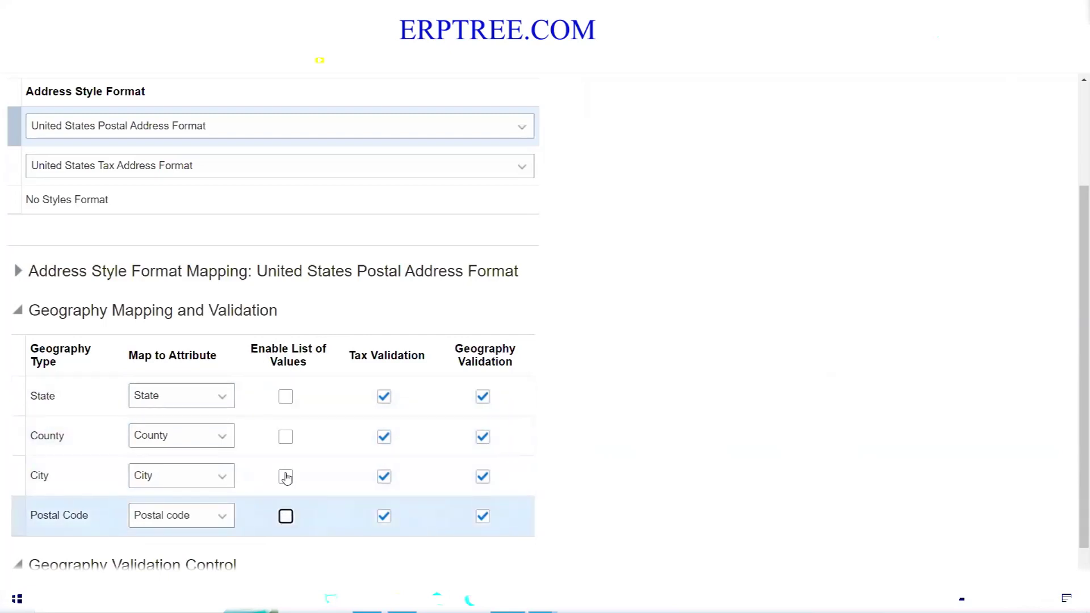
pyautogui.click(285, 397)
pyautogui.click(285, 437)
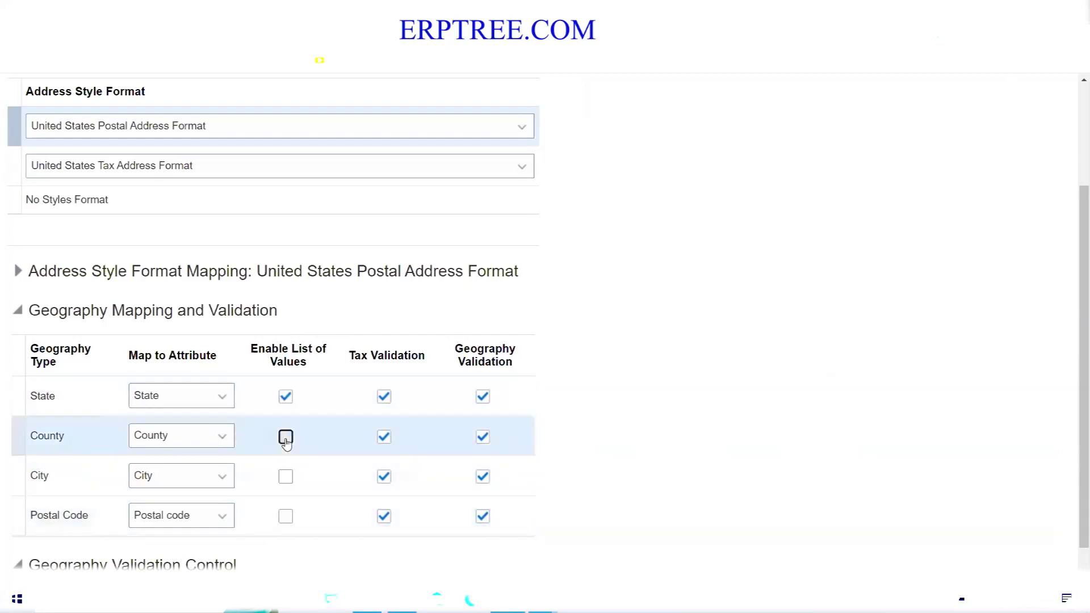
pyautogui.click(286, 476)
pyautogui.click(285, 516)
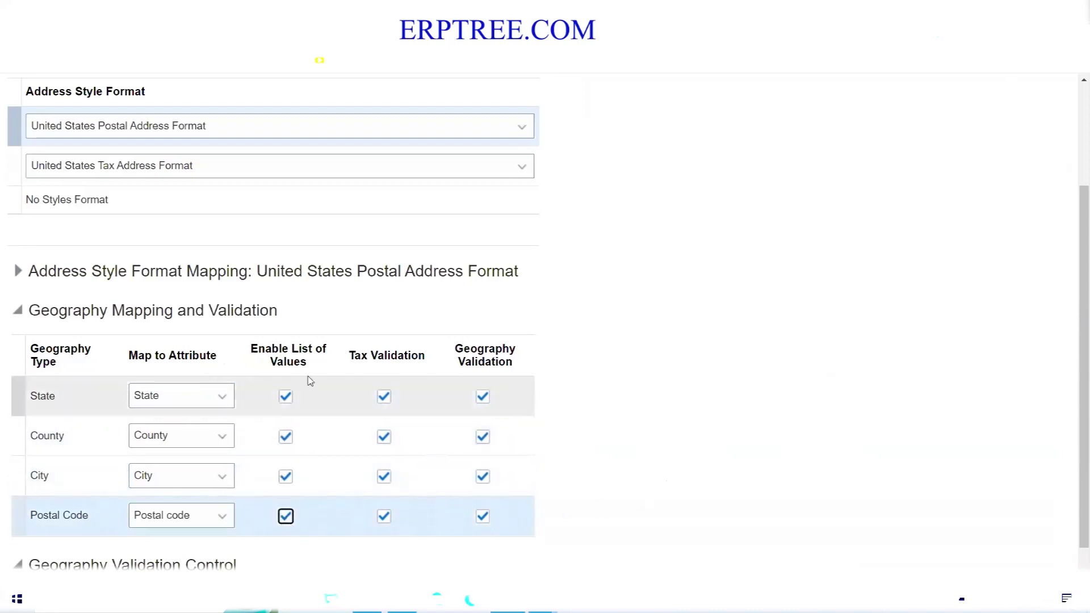
# - View the mapping attributes available for State and County, and switch County's list of values off and back on
pyautogui.click(210, 397)
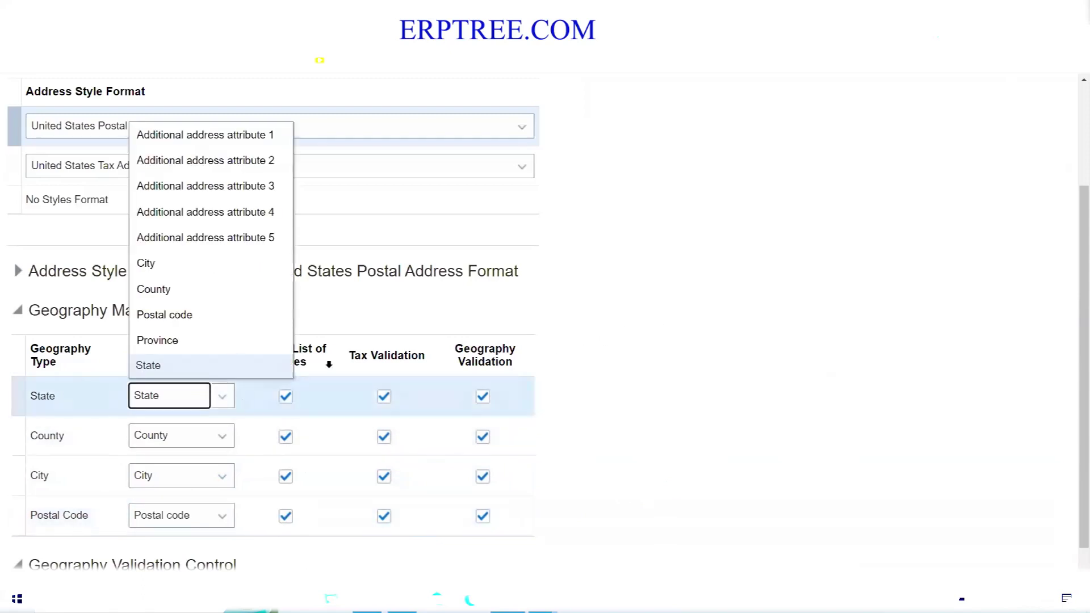
pyautogui.click(349, 322)
pyautogui.click(225, 438)
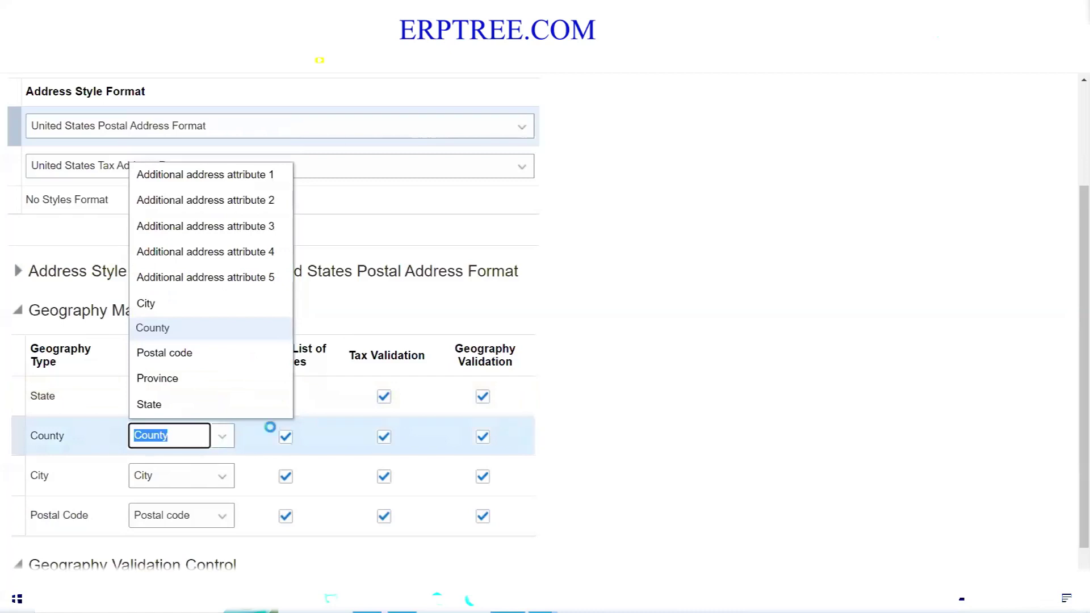
pyautogui.click(426, 298)
pyautogui.click(285, 438)
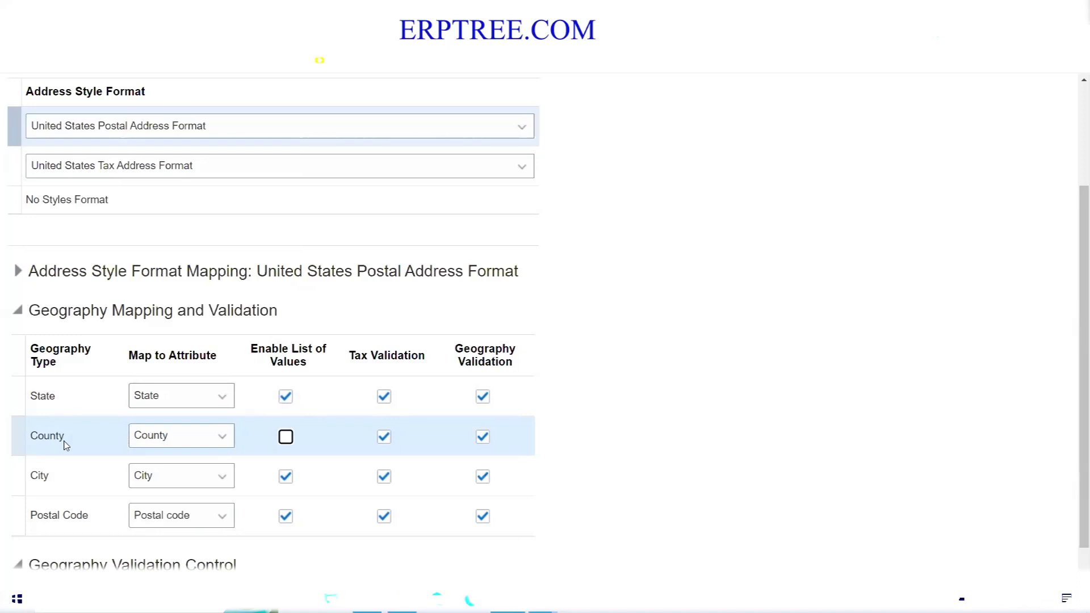
pyautogui.click(286, 437)
# - Review the geography mapping under United States Tax Address Format and No Styles Format, and save and close the validation setup
pyautogui.scroll(3, 698, 360)
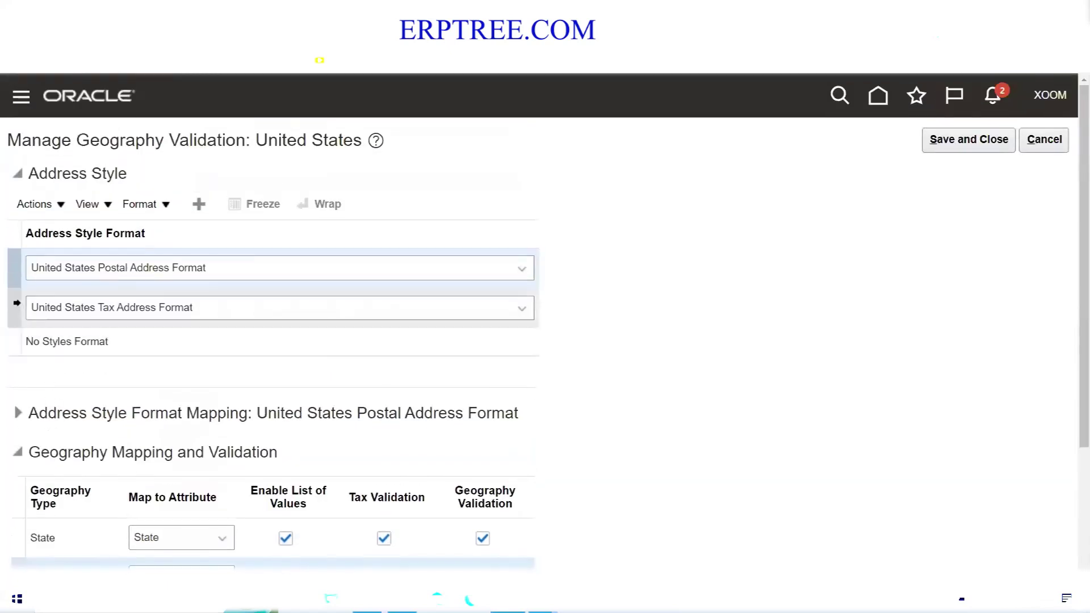
pyautogui.click(17, 303)
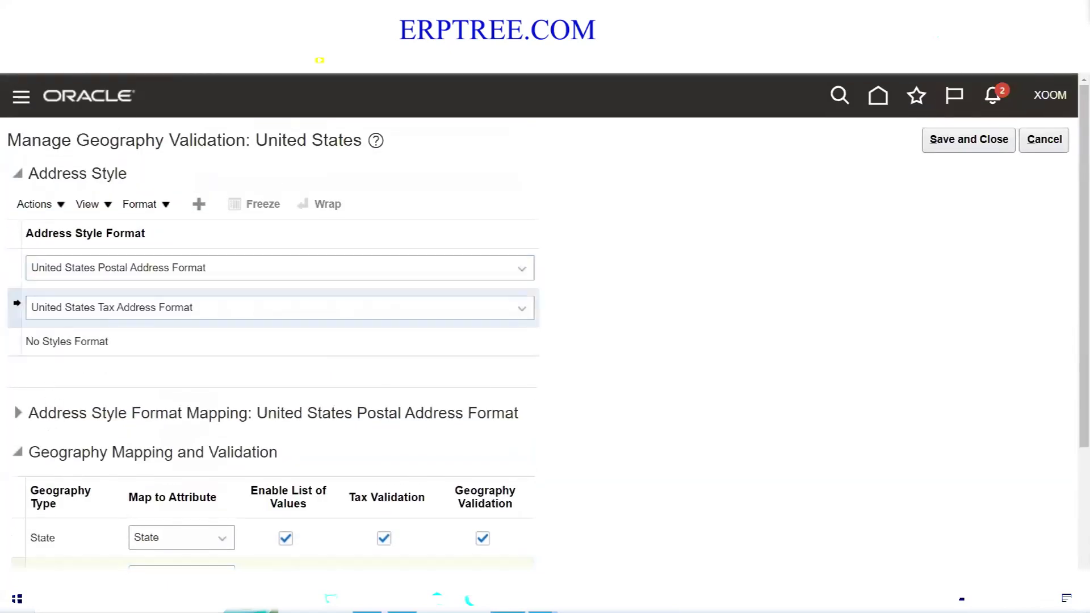
pyautogui.scroll(-3, 639, 387)
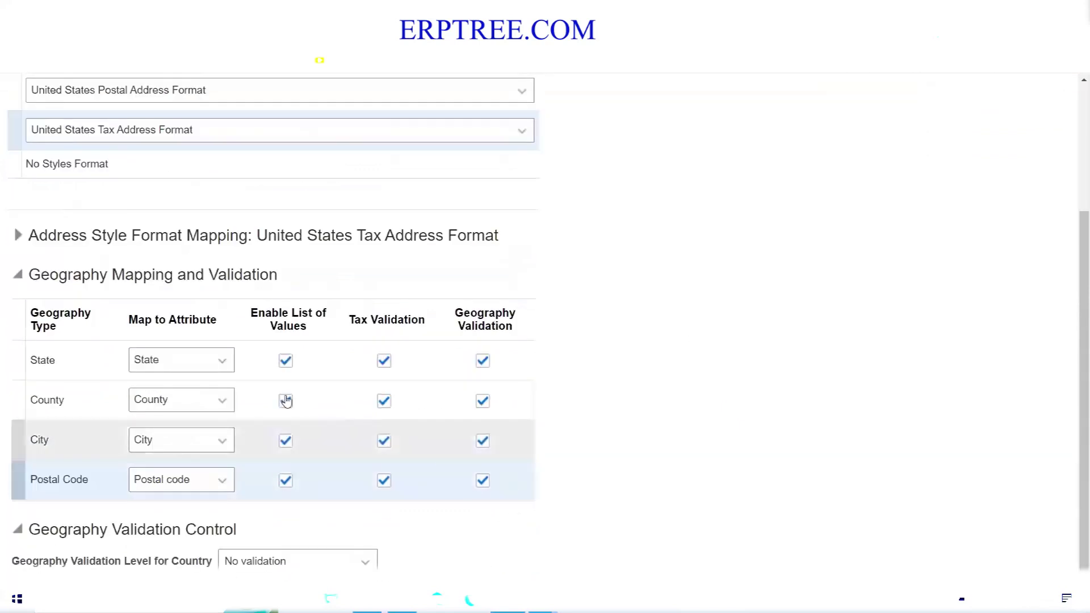
pyautogui.click(12, 167)
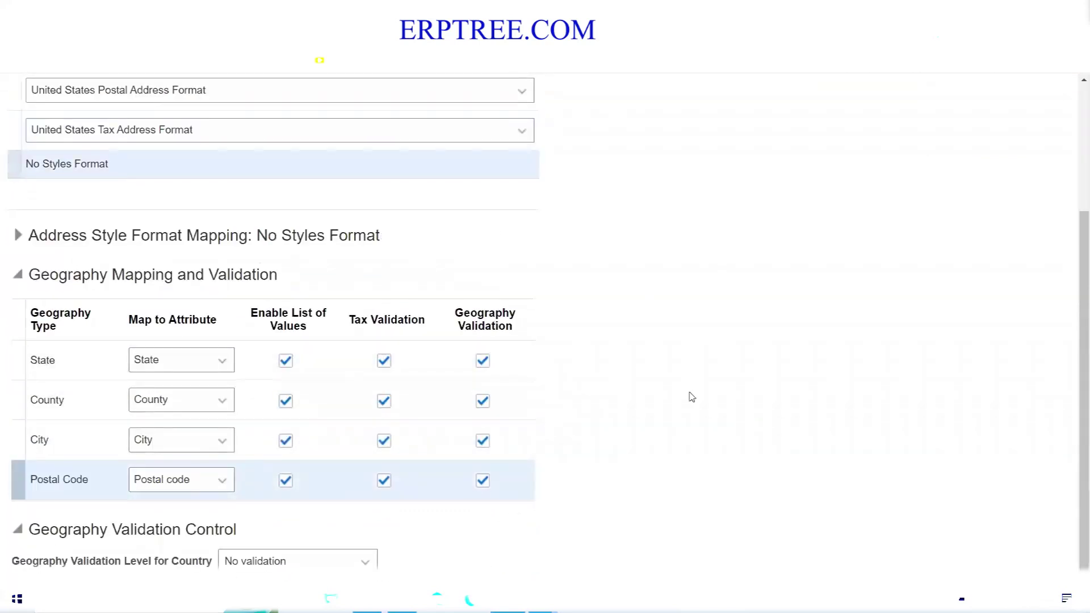
pyautogui.scroll(1, 557, 370)
pyautogui.scroll(2, 689, 351)
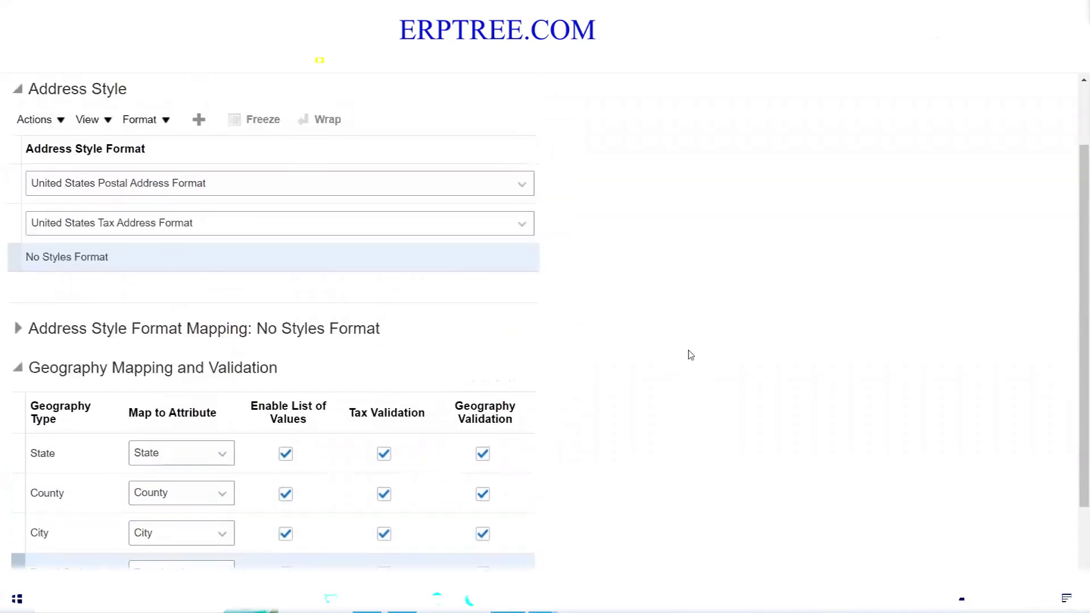
pyautogui.click(969, 140)
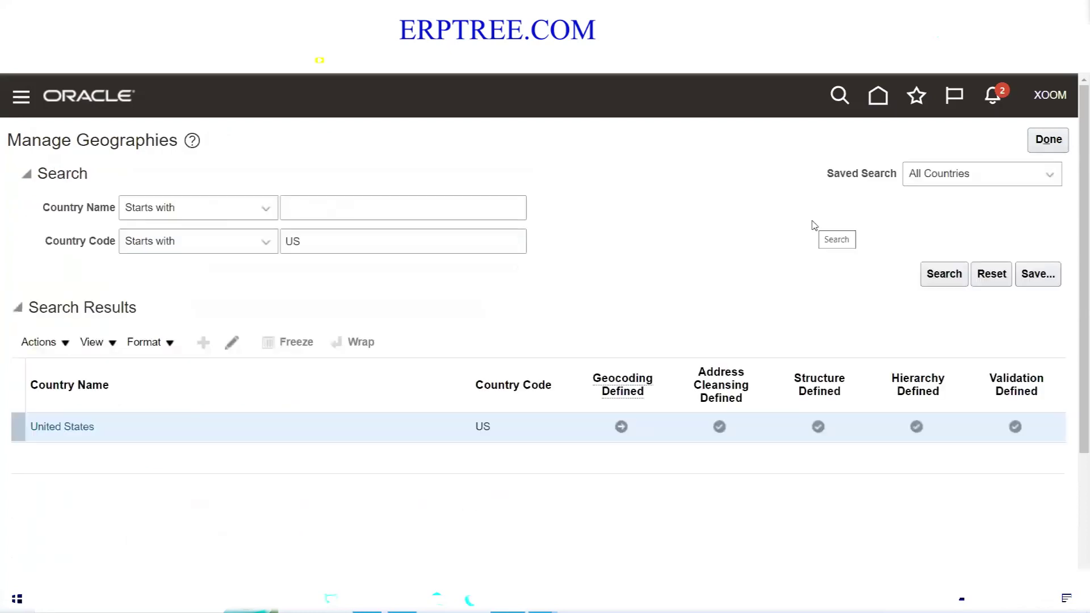
# - Check the actions available for United States, and search by country code IN to check the same actions for India
pyautogui.click(343, 243)
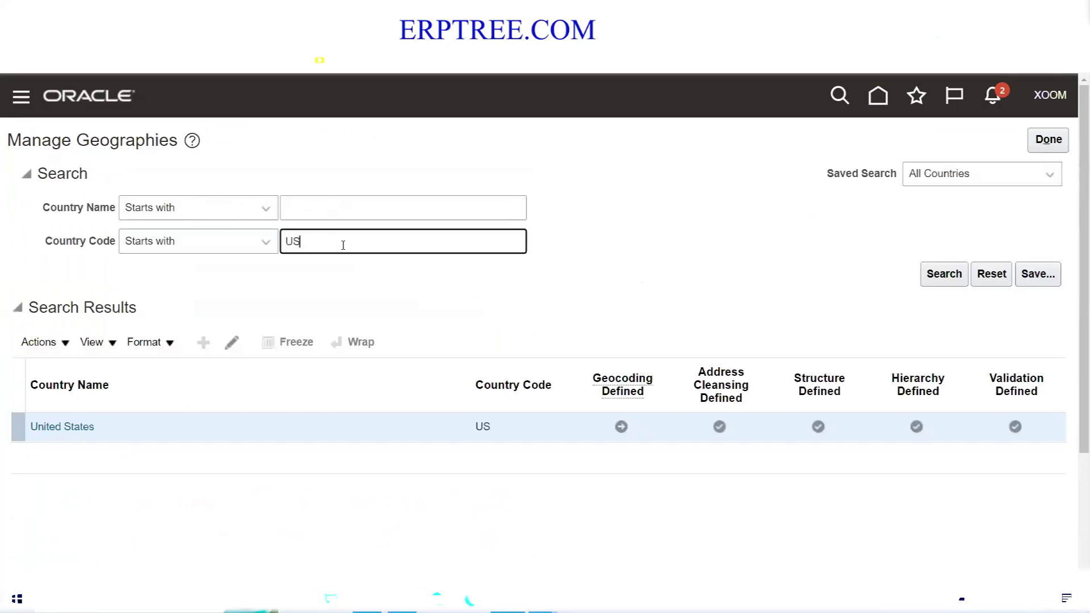
pyautogui.click(63, 344)
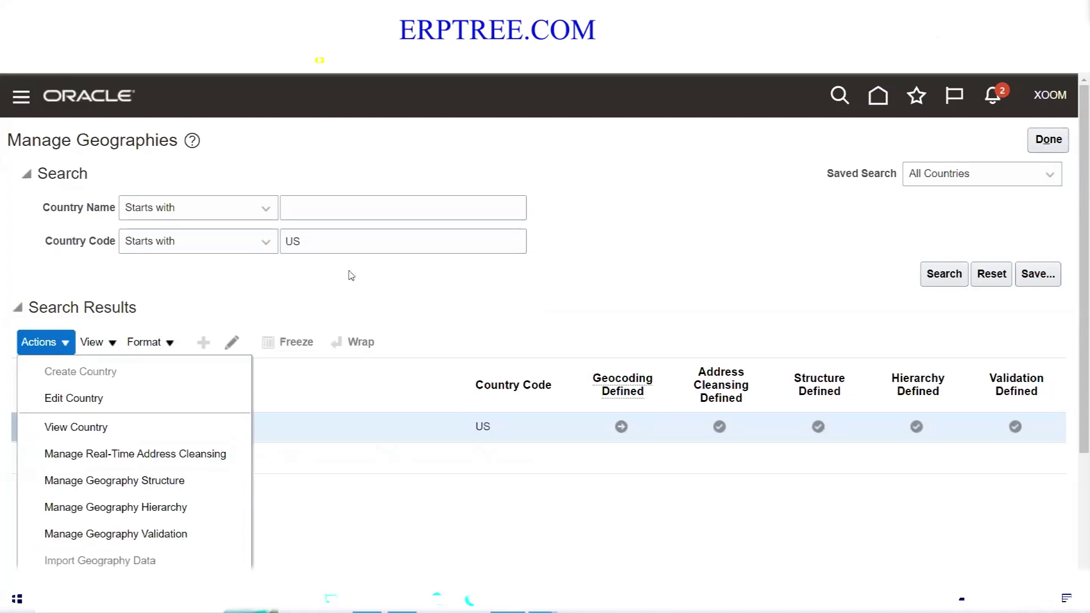
pyautogui.click(337, 240)
pyautogui.doubleClick(337, 240)
pyautogui.write('IN')
pyautogui.click(942, 277)
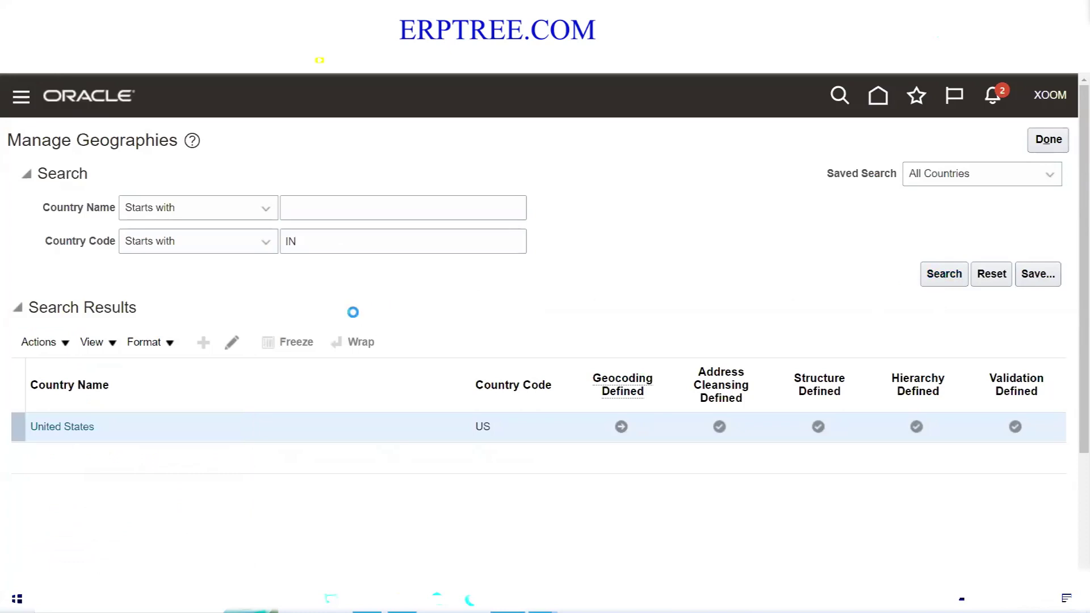
pyautogui.click(65, 343)
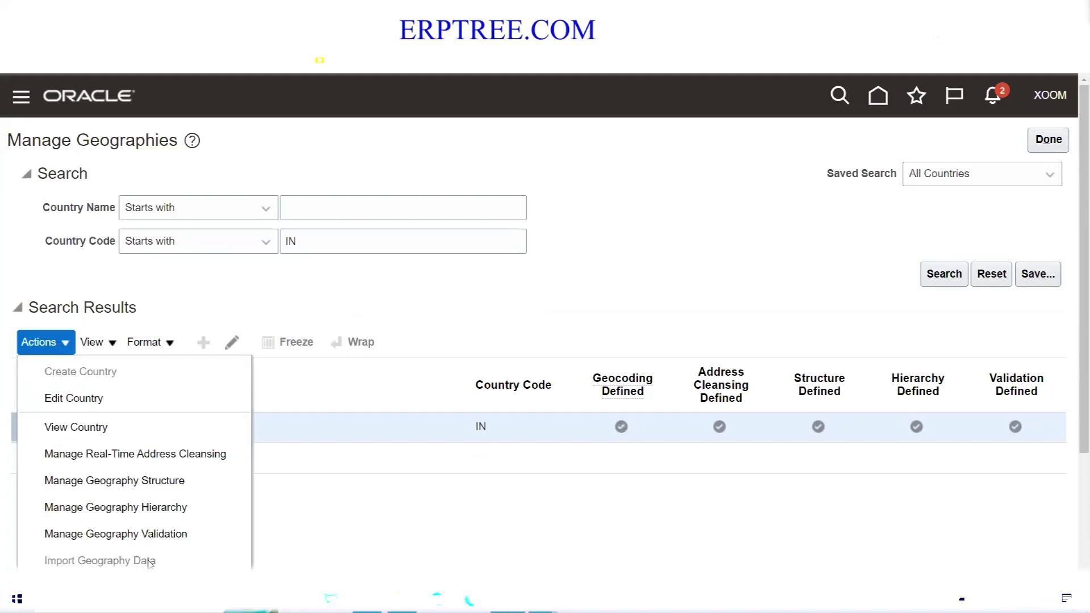
# - Clear the country code filter to list all countries, and check the actions available for Andorra
pyautogui.doubleClick(361, 240)
pyautogui.press('BackSpace')
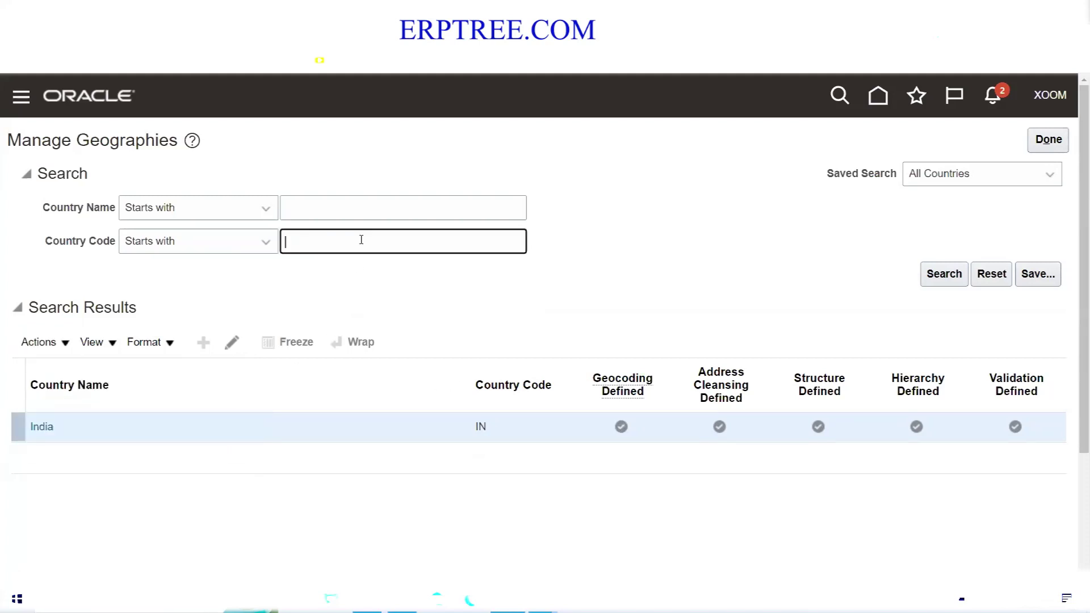
pyautogui.click(944, 274)
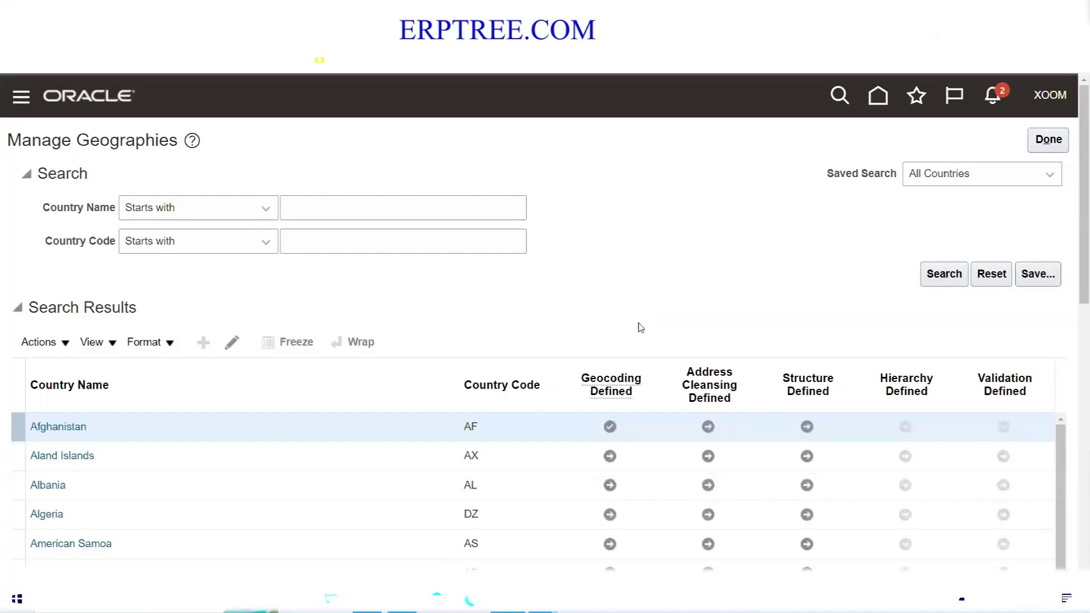
pyautogui.moveTo(1075, 222); pyautogui.dragTo(1077, 316)
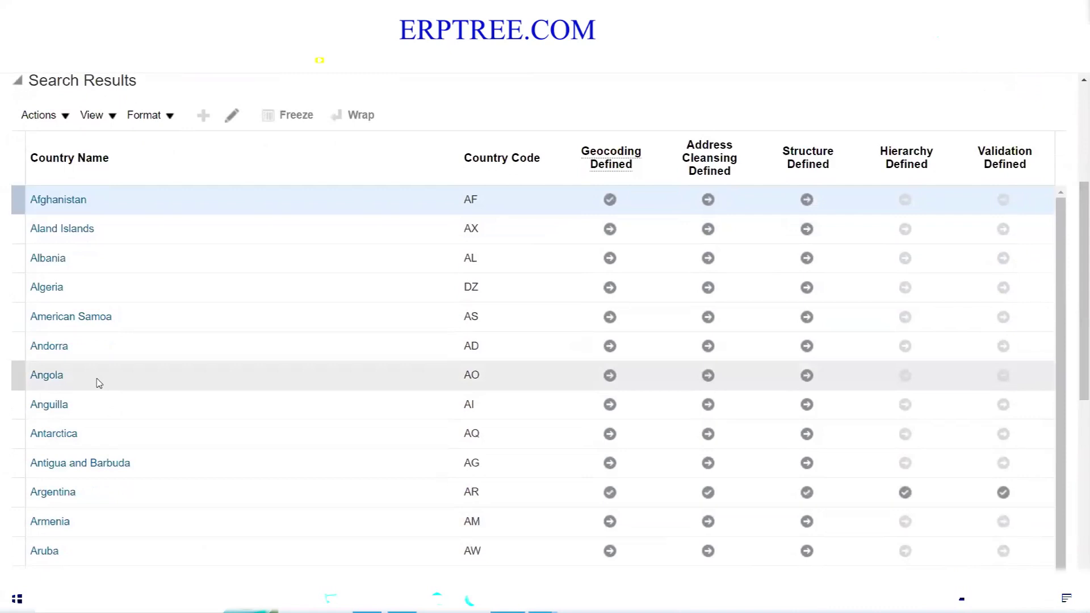
pyautogui.click(99, 352)
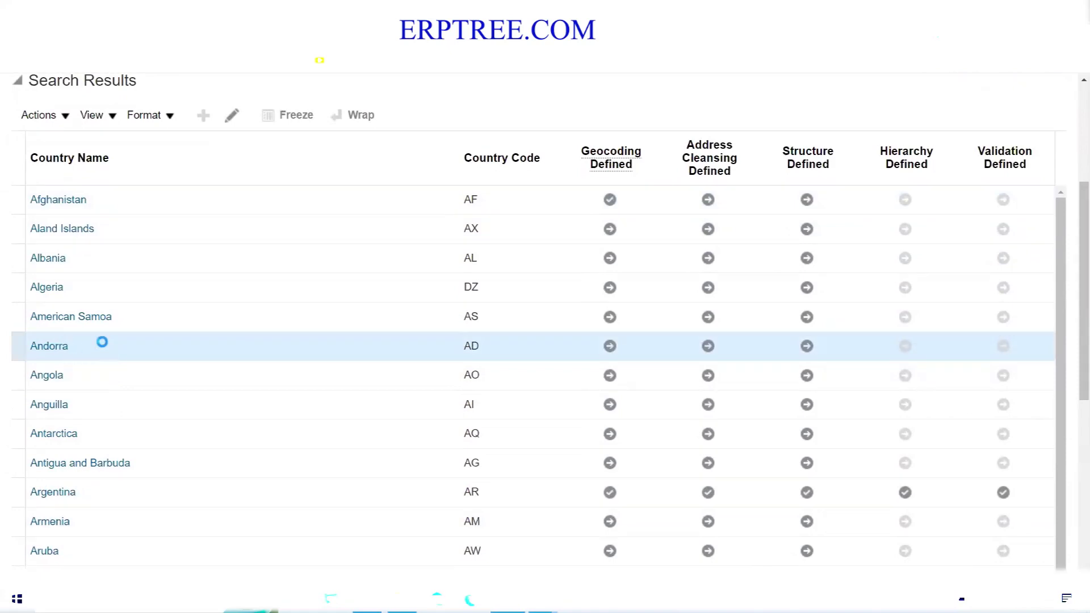
pyautogui.click(64, 116)
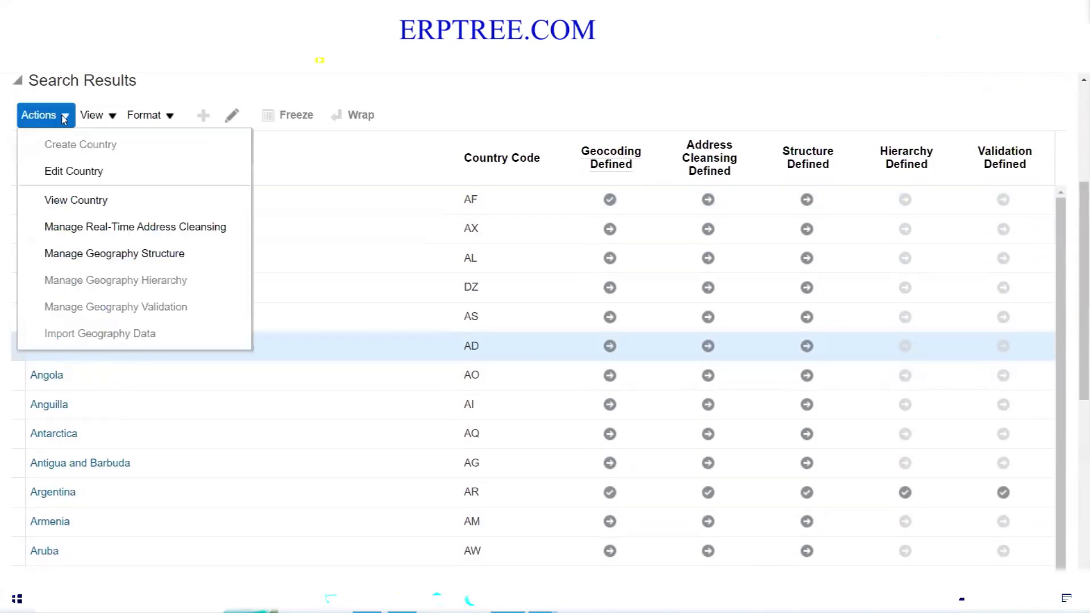
pyautogui.click(412, 101)
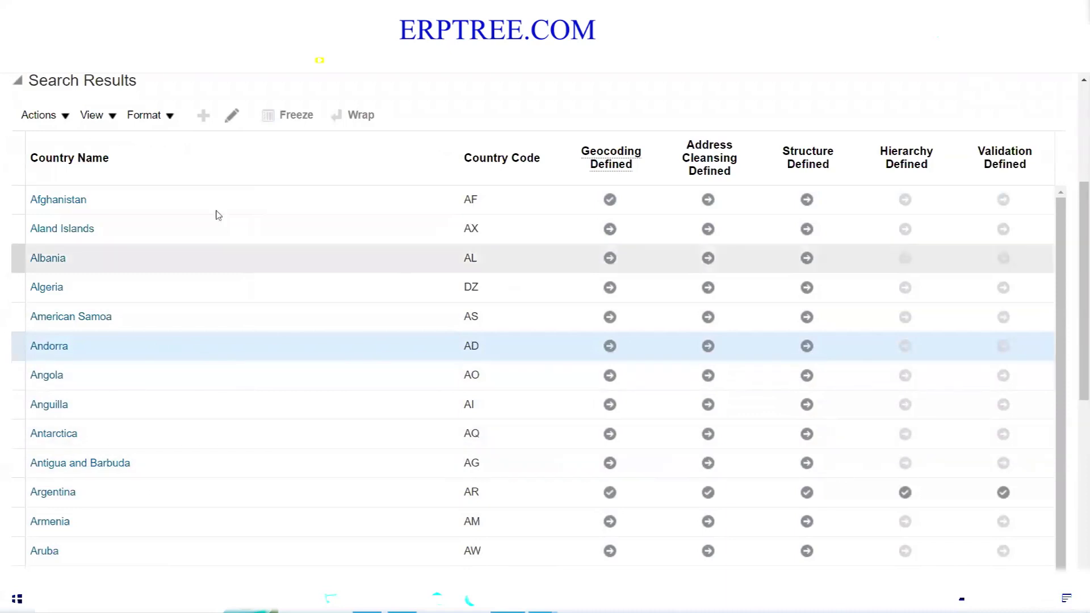
# - Import the geography data for Andorra and confirm the batch process submission
pyautogui.click(64, 117)
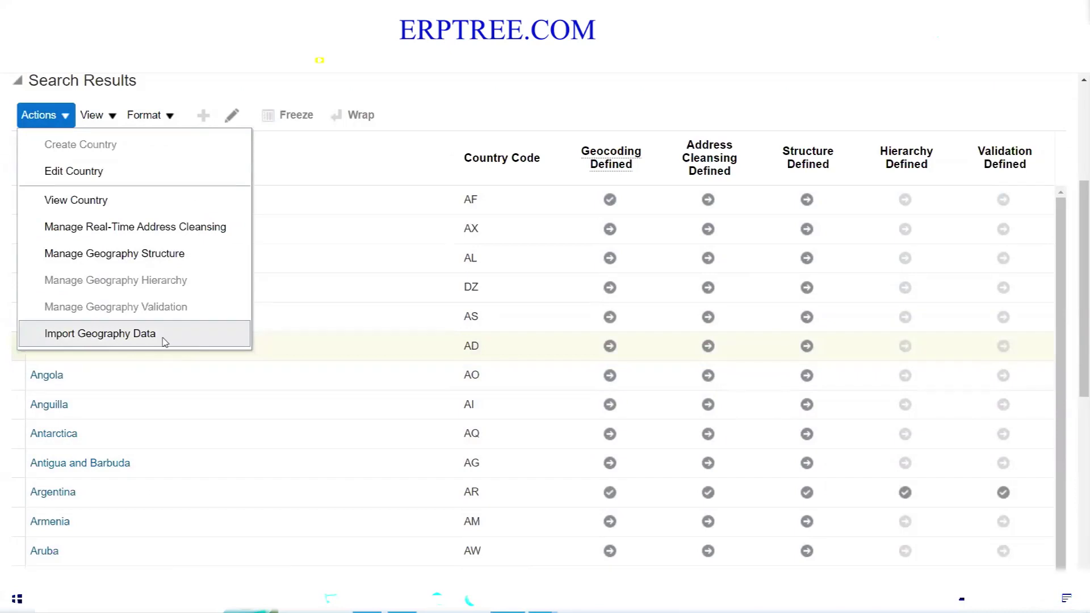
pyautogui.click(117, 334)
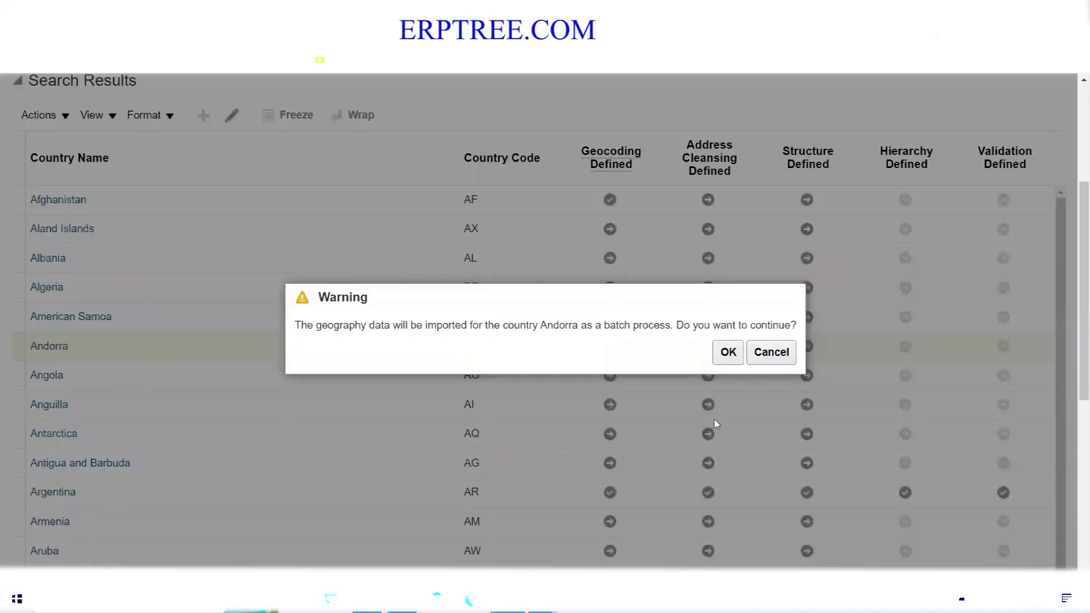
pyautogui.click(729, 353)
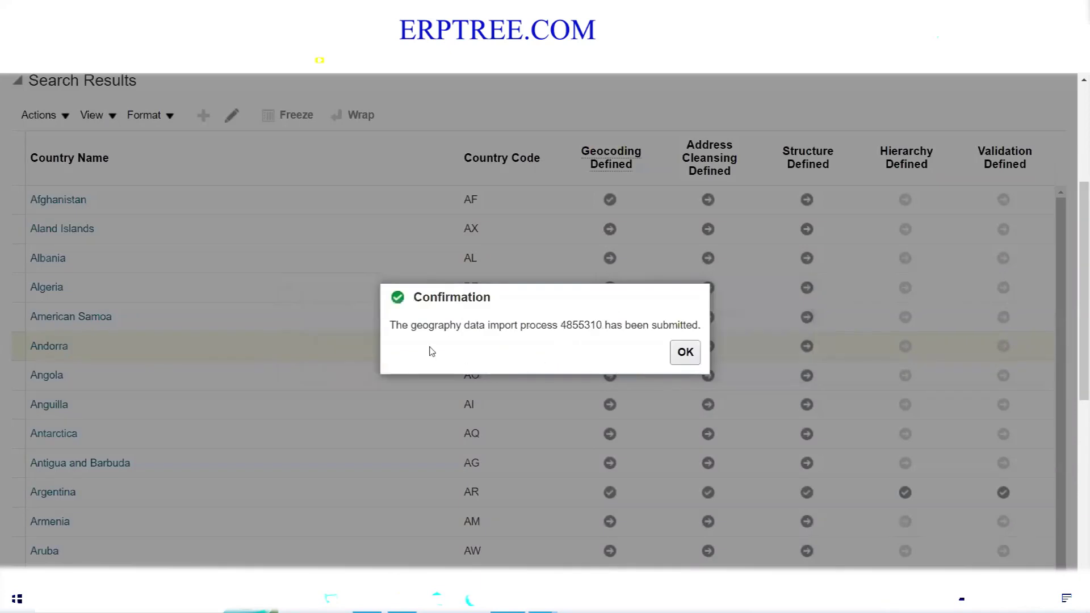
pyautogui.click(696, 354)
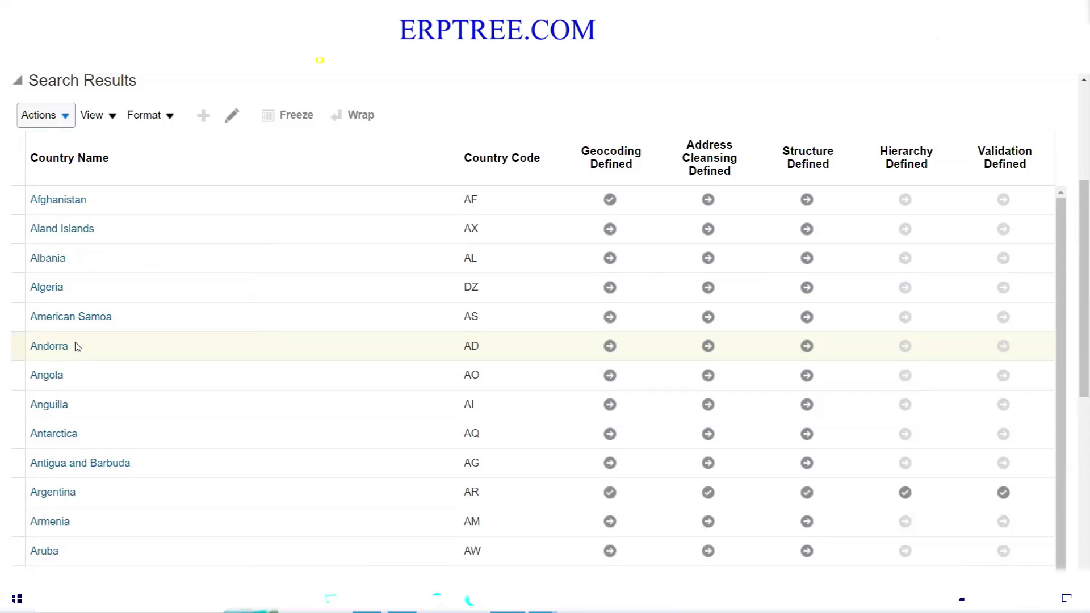
# - Leave Manage Geographies, open Scheduled Processes and refresh the list to check the status of the geography import
pyautogui.scroll(4, 1074, 370)
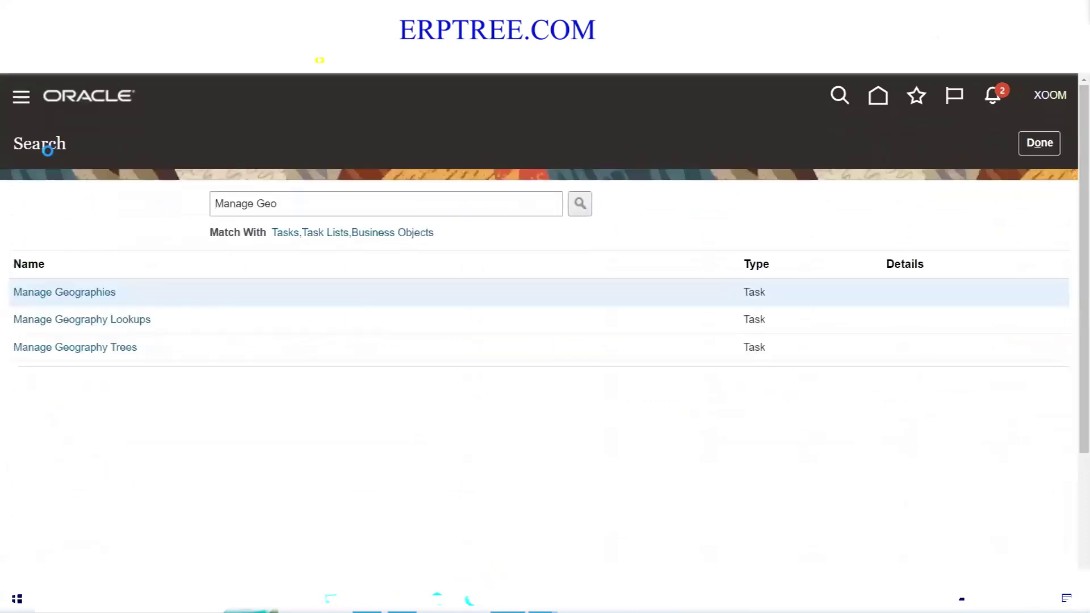
pyautogui.click(21, 96)
pyautogui.scroll(-7, 177, 335)
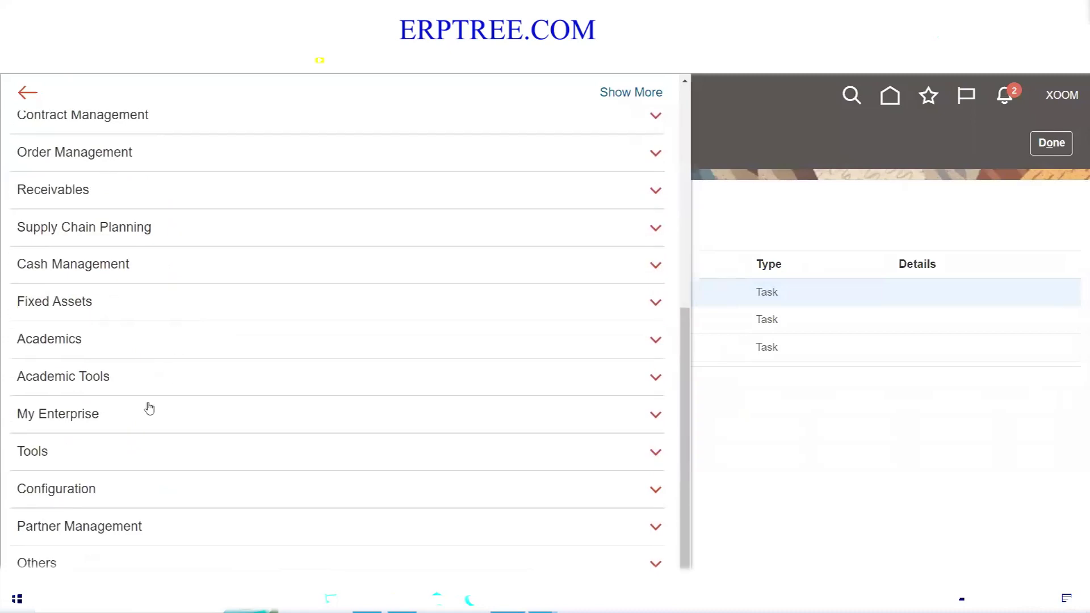
pyautogui.click(73, 457)
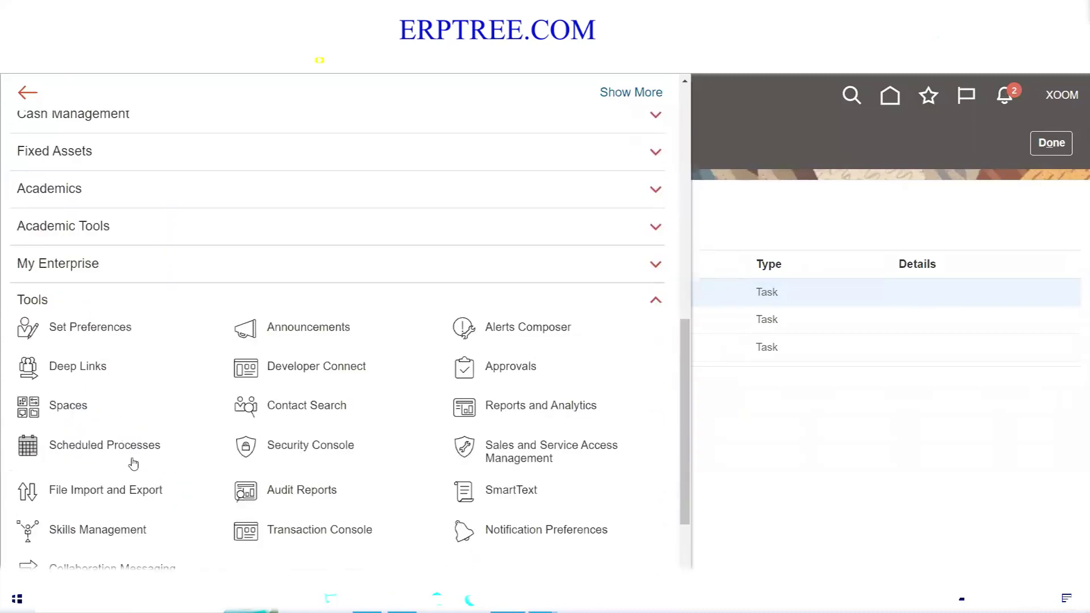
pyautogui.click(94, 444)
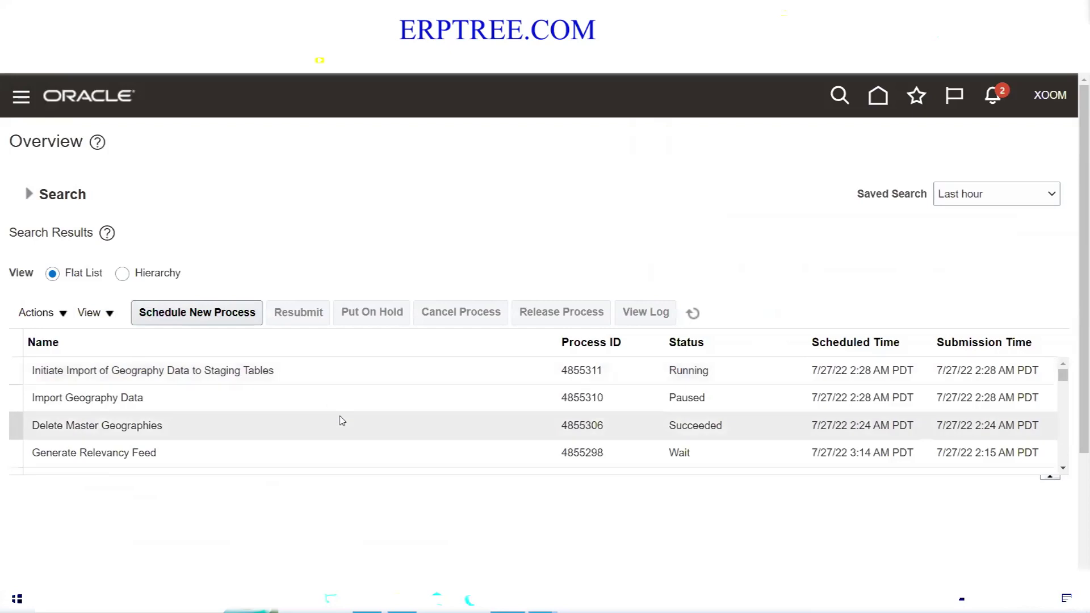
pyautogui.click(695, 315)
pyautogui.click(697, 316)
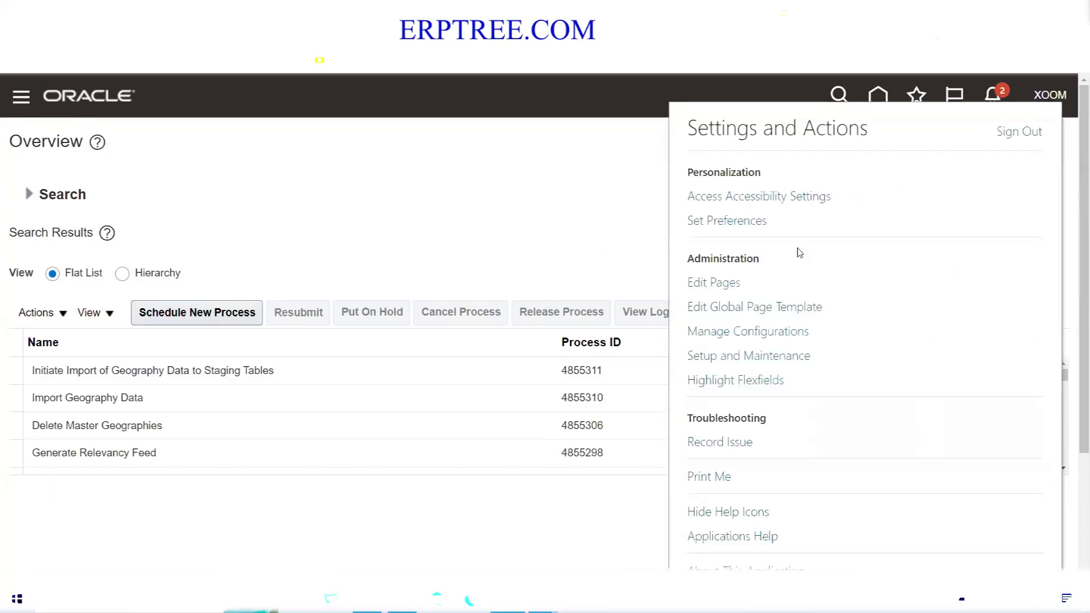
# - Open Setup and Maintenance
pyautogui.click(785, 363)
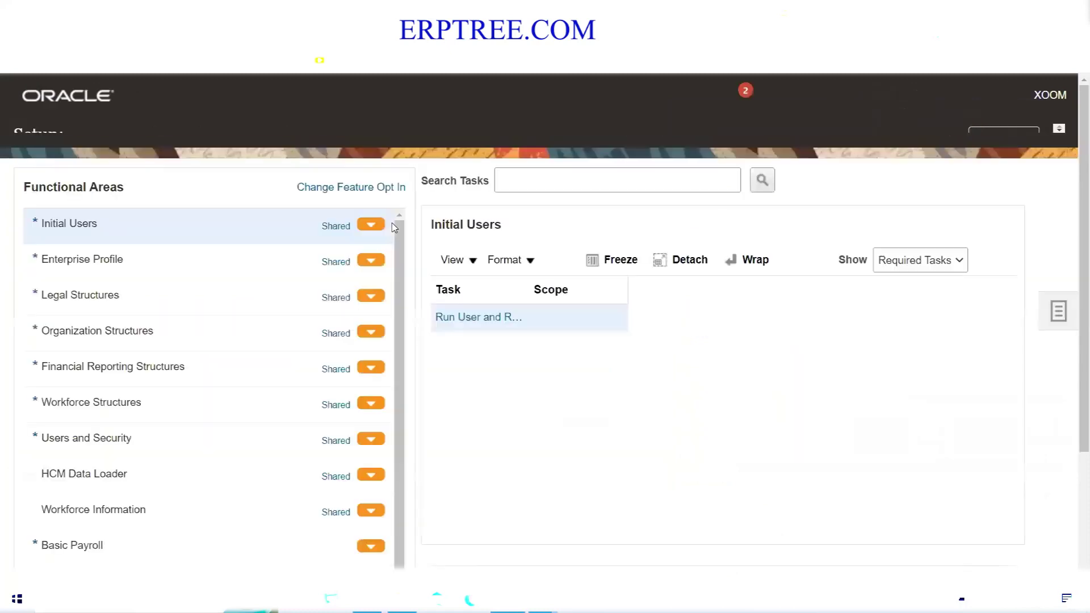
# - Search the setup tasks for "Manage Geo" and open the Manage Geographies task
pyautogui.click(1055, 332)
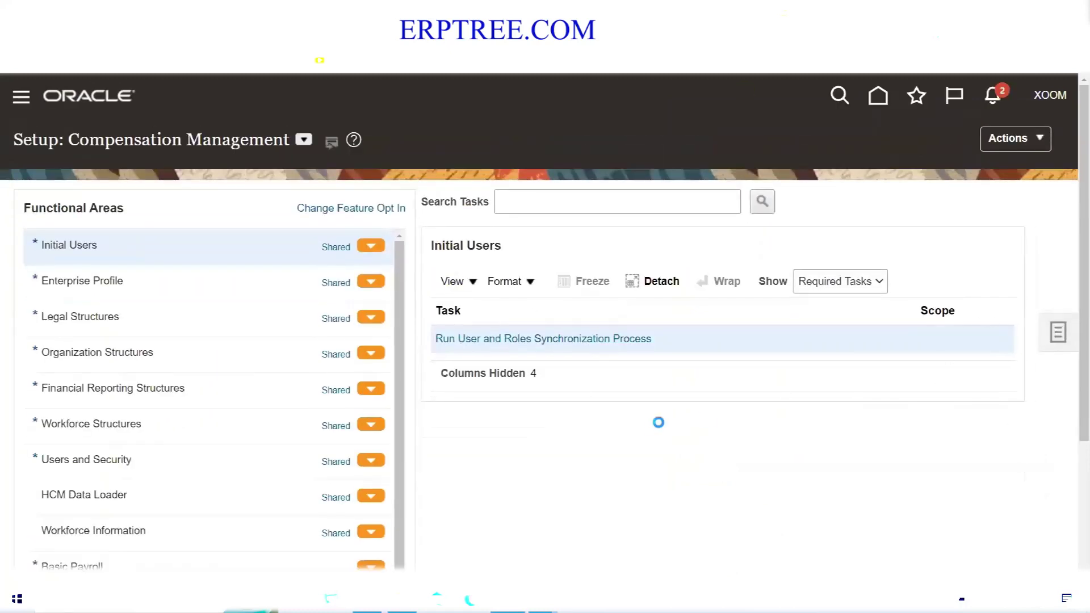
pyautogui.click(959, 393)
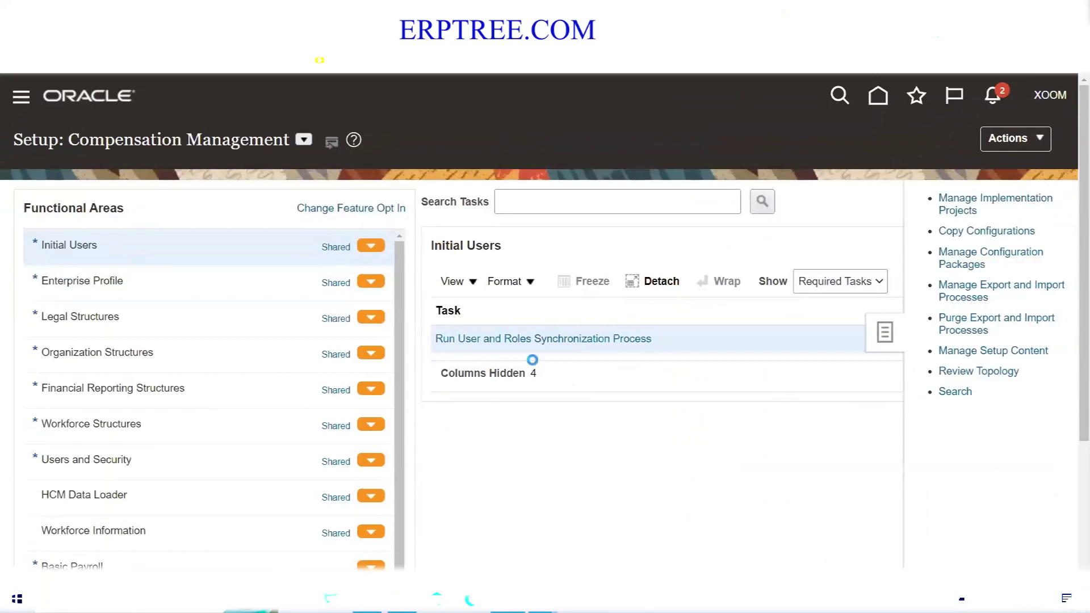
pyautogui.write('Manage Geo')
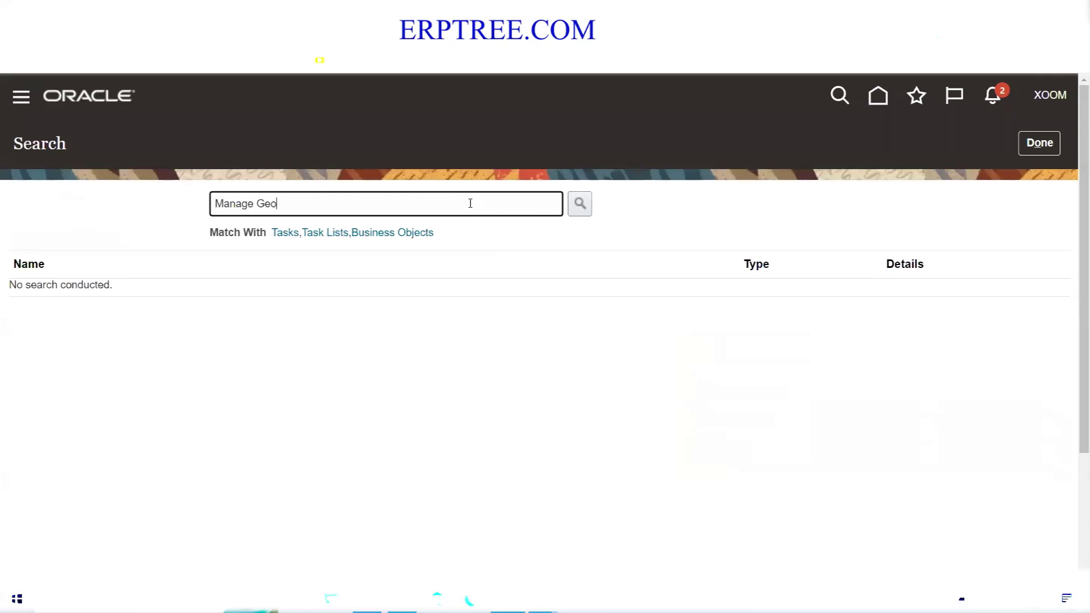
pyautogui.press('Return')
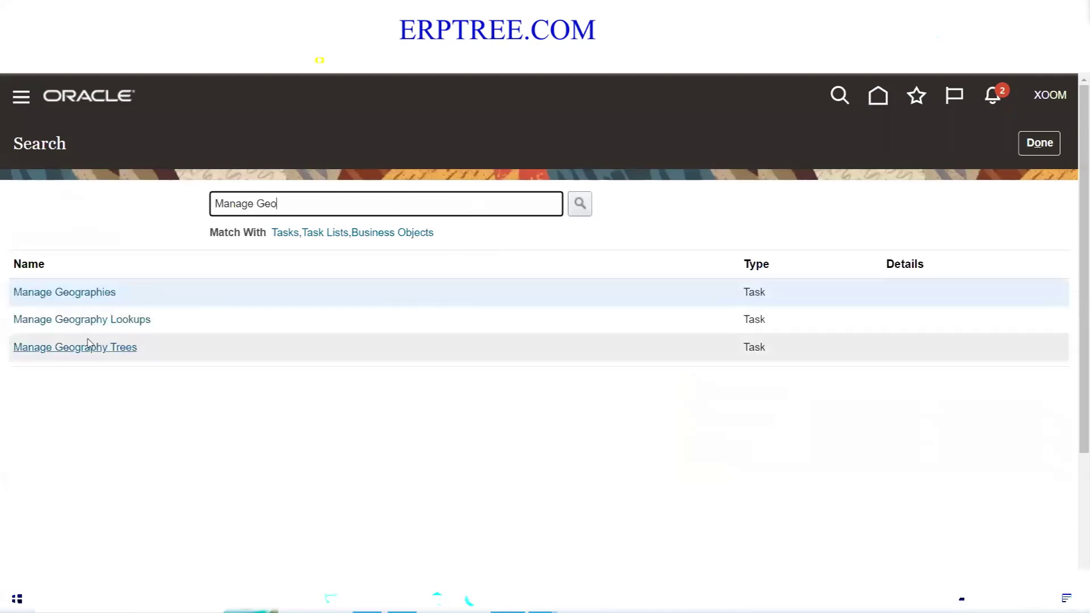
pyautogui.click(91, 293)
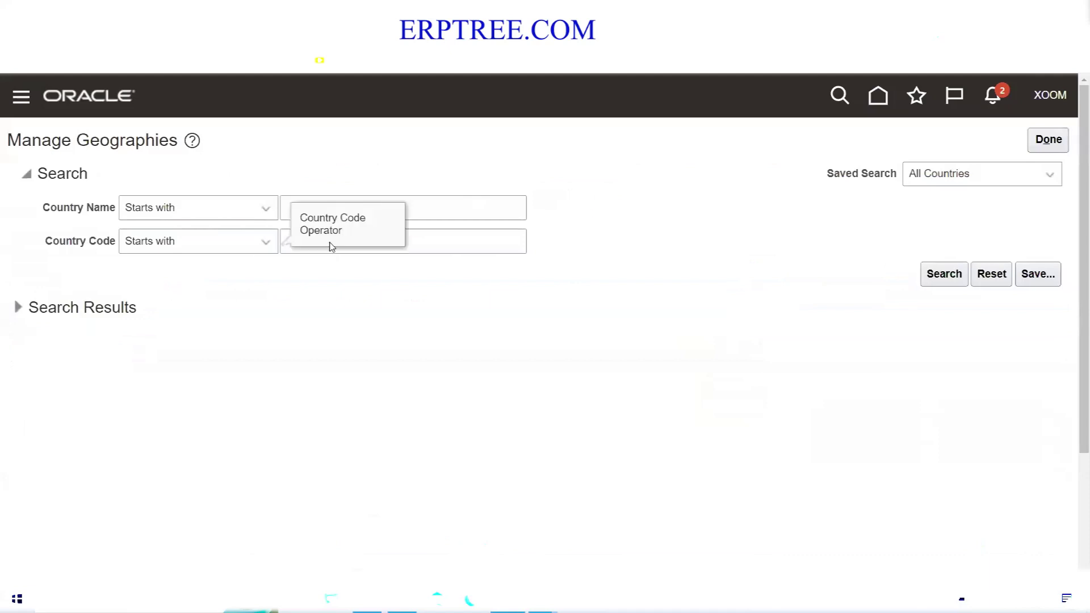
# - Find the country with code "in", review India's geography structure, and leave it without saving
pyautogui.click(478, 247)
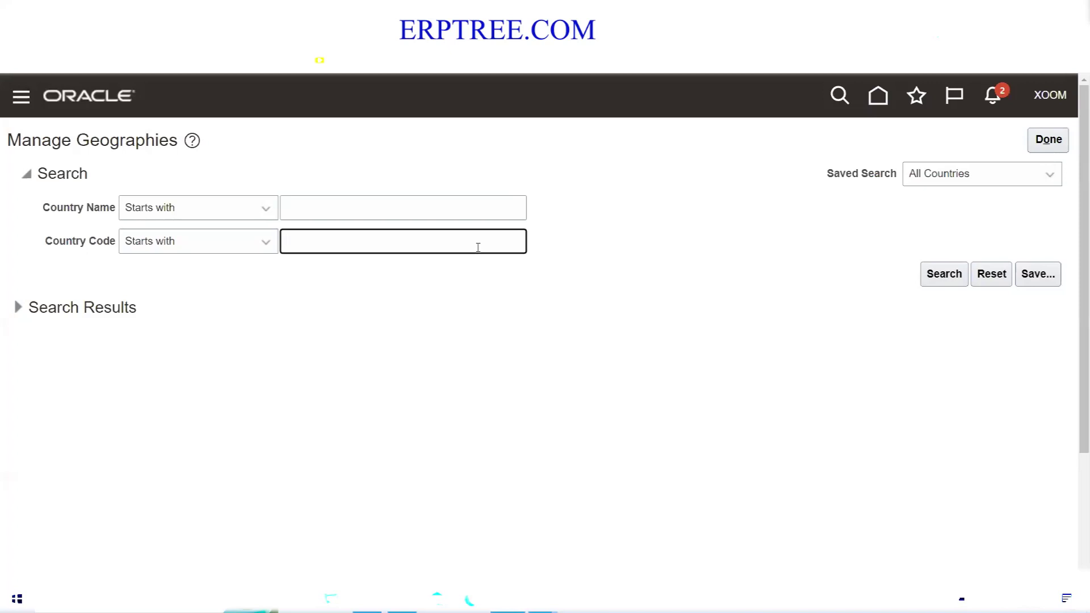
pyautogui.write('in')
pyautogui.press('Return')
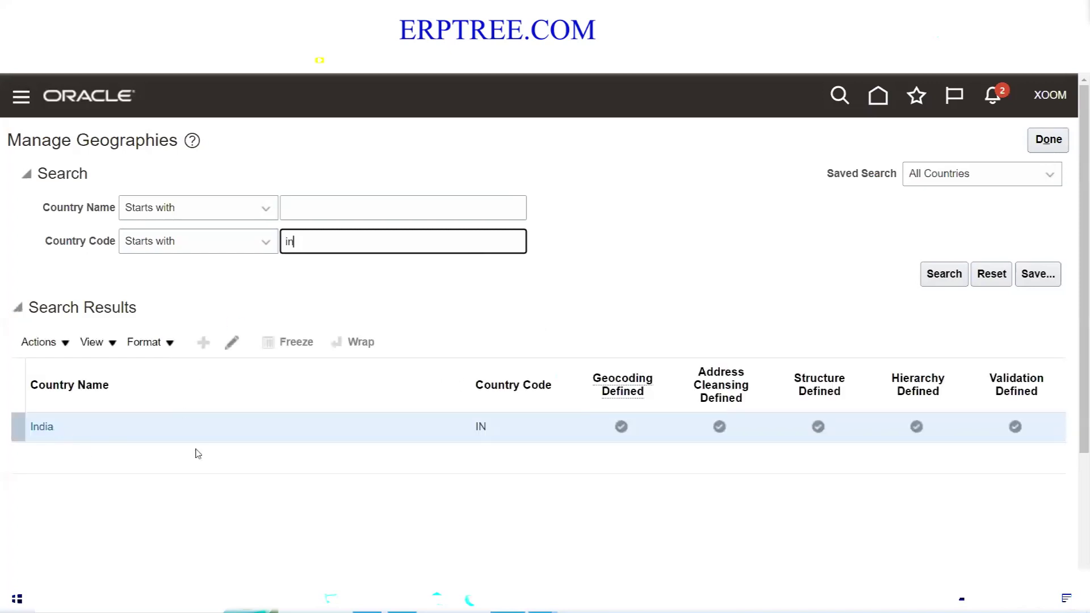
pyautogui.click(819, 431)
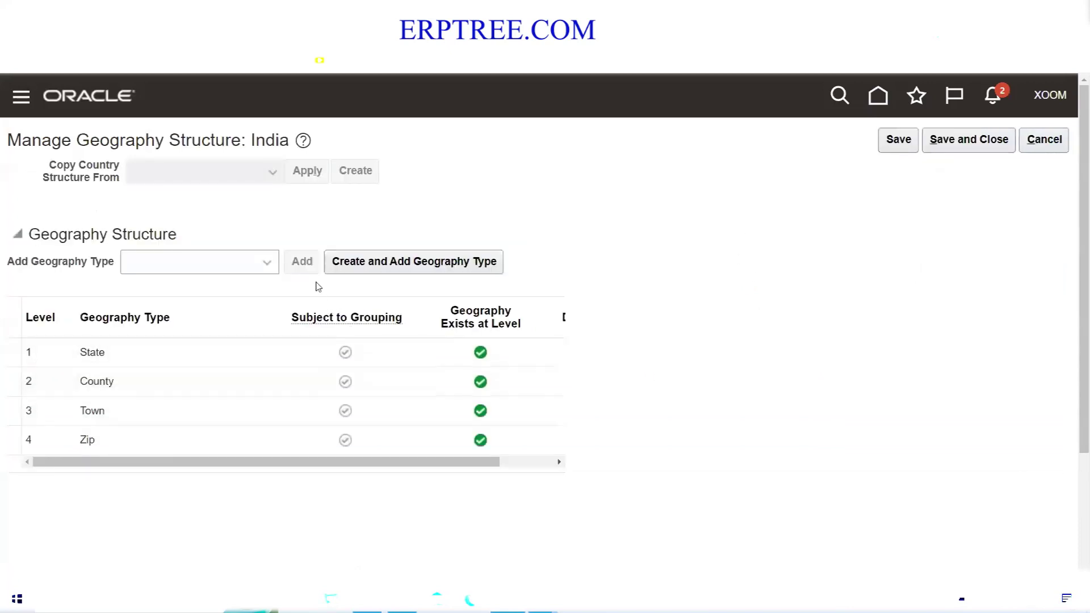
pyautogui.click(1060, 143)
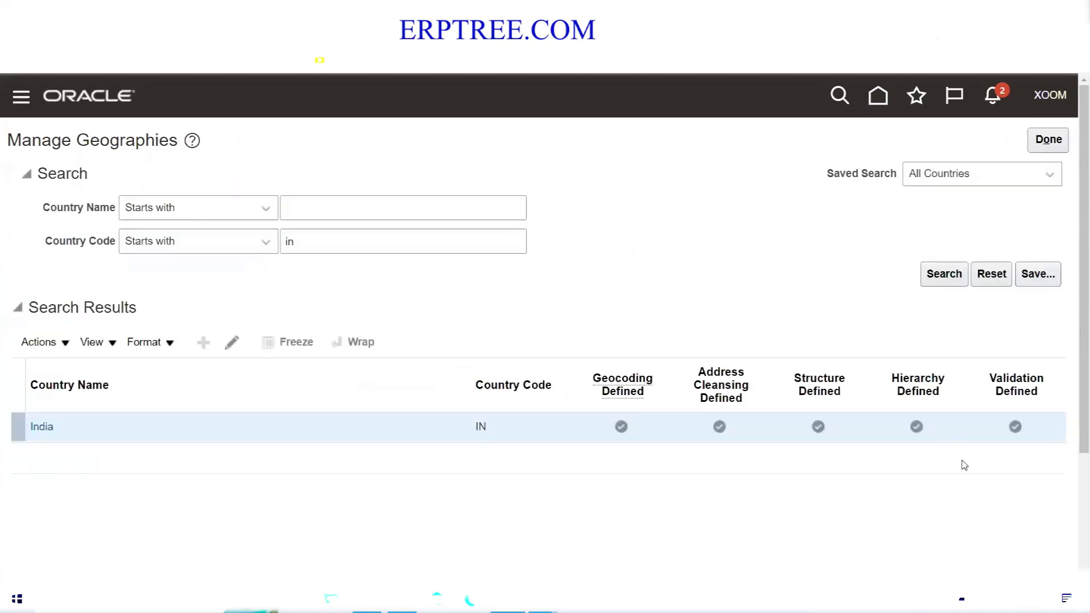
# - Examine India's geography hierarchy down to the towns of Adilabad in Andhra Pradesh, then leave the hierarchy and Manage Geographies without saving
pyautogui.click(916, 429)
pyautogui.scroll(-3, 743, 256)
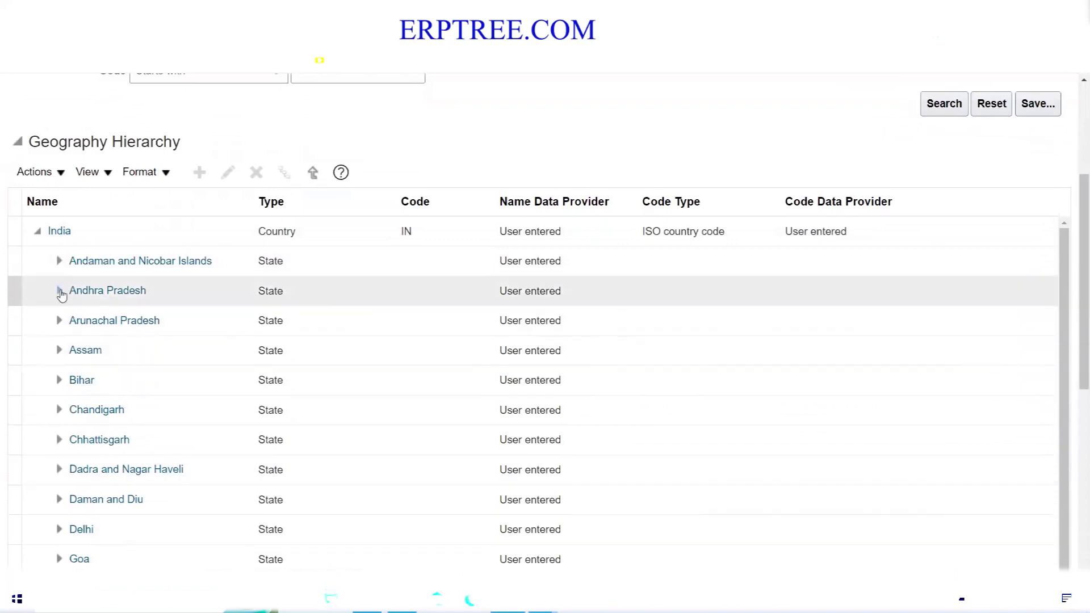
pyautogui.click(60, 292)
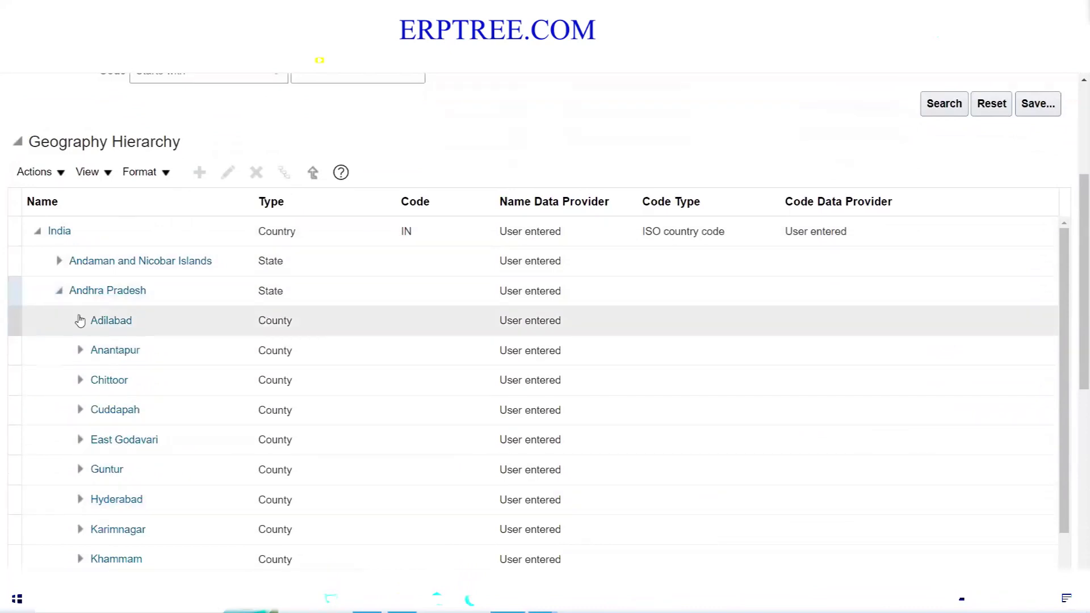
pyautogui.click(80, 323)
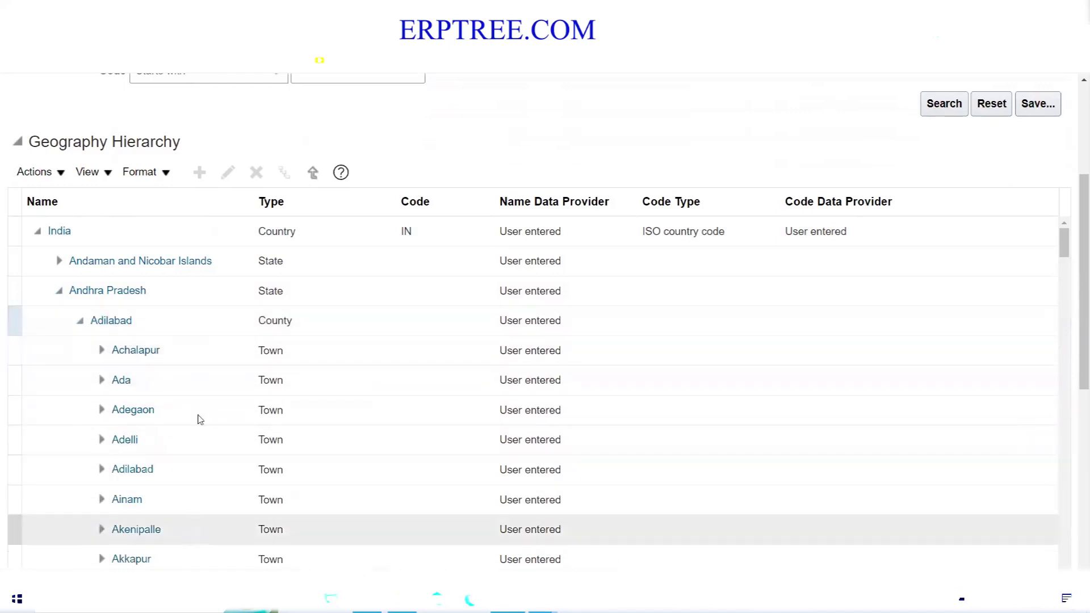
pyautogui.click(102, 351)
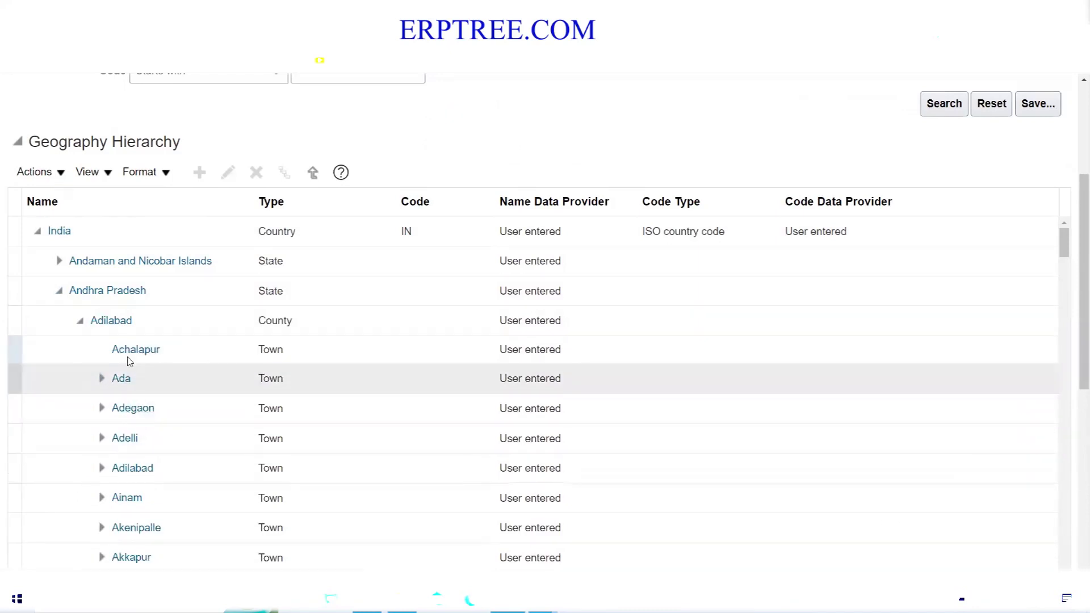
pyautogui.click(102, 378)
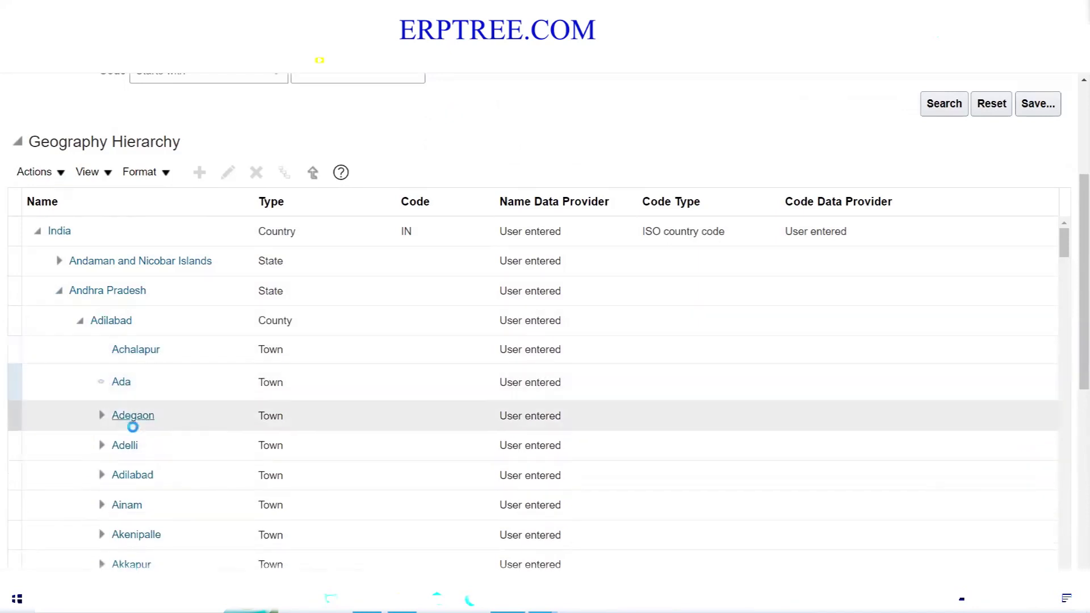
pyautogui.click(105, 418)
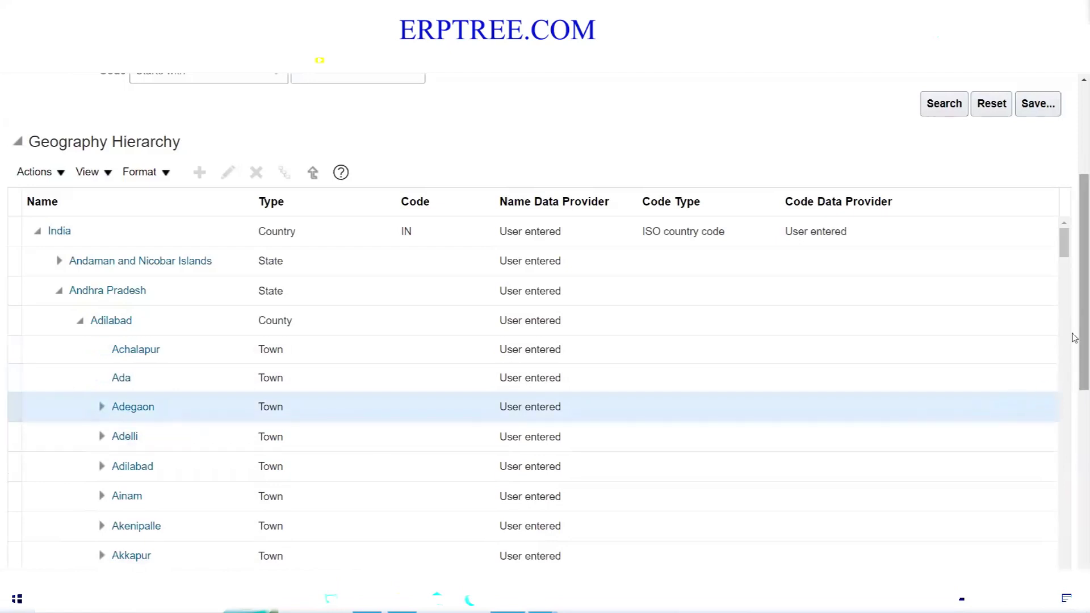
pyautogui.moveTo(1074, 330); pyautogui.dragTo(1075, 249)
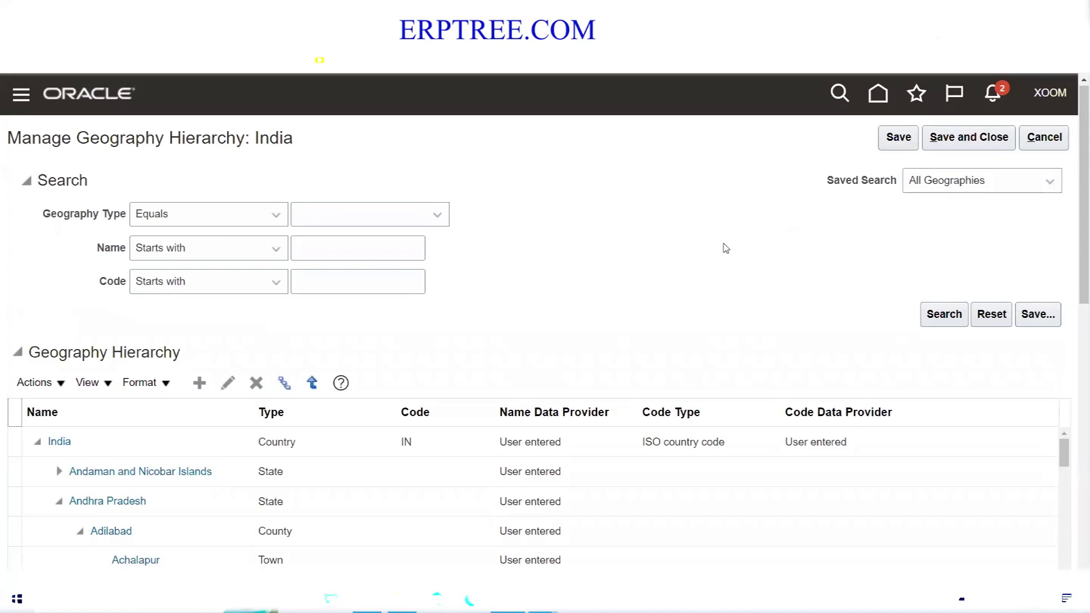
pyautogui.click(1058, 146)
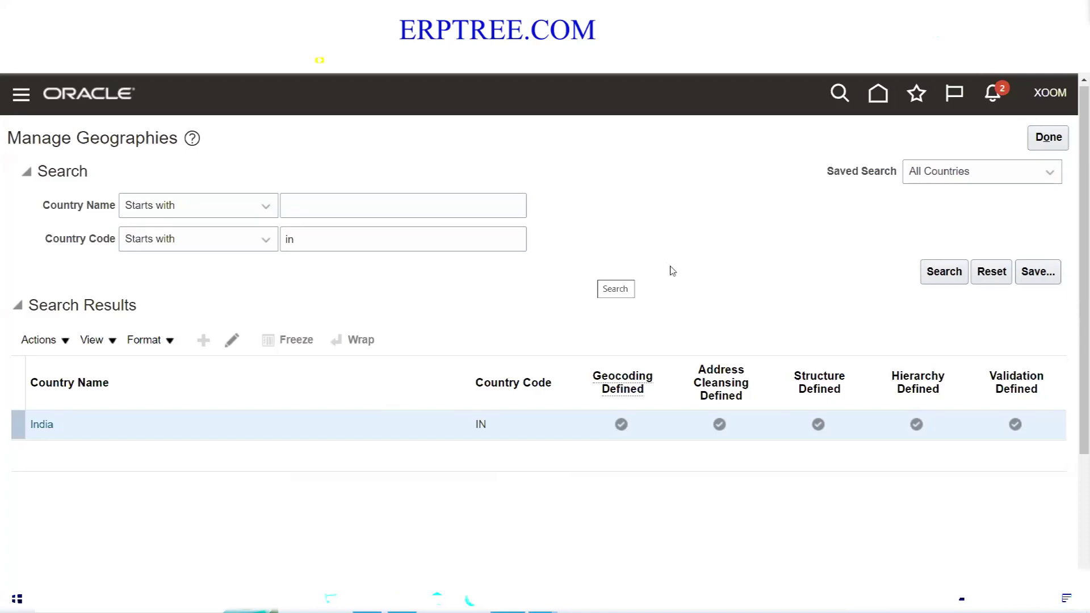
pyautogui.click(1049, 142)
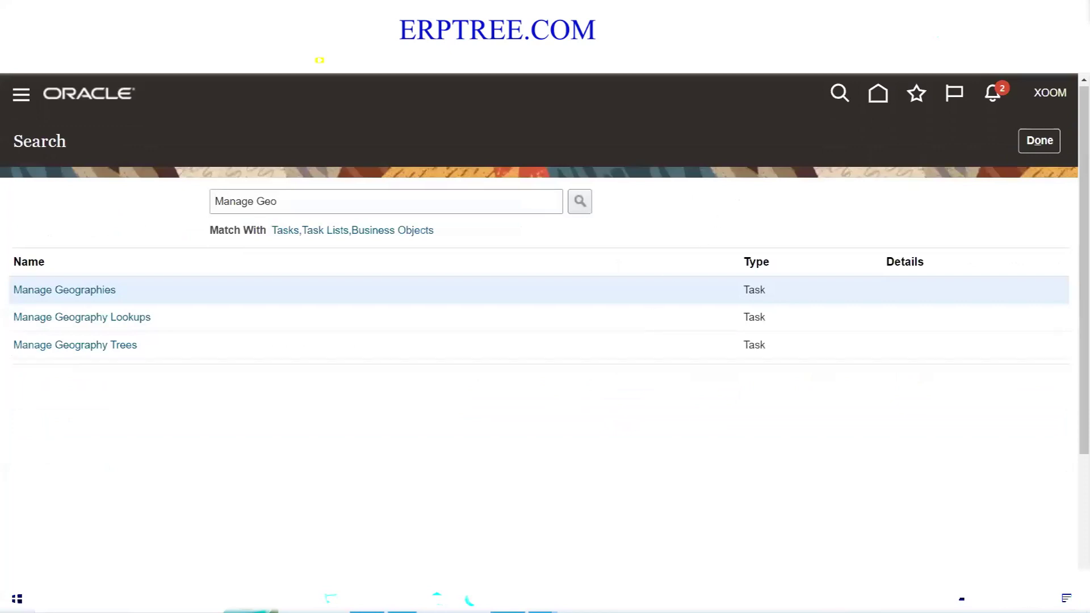
# - Switch to the Excel training notes and enter "Load Geographies Data" in cell B206
pyautogui.click(367, 599)
pyautogui.click(85, 357)
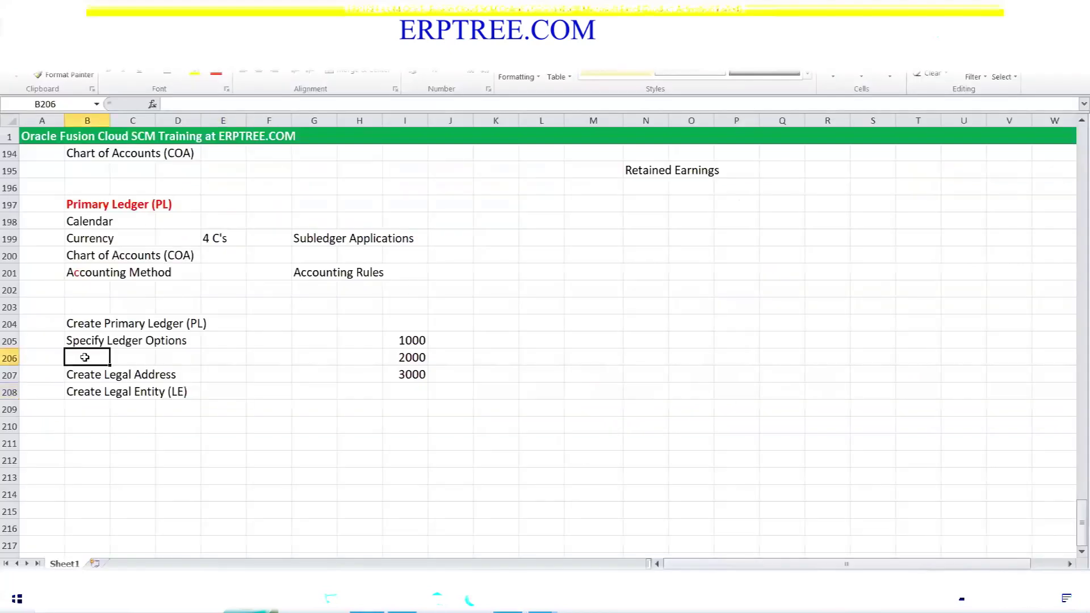
pyautogui.write('Manage')
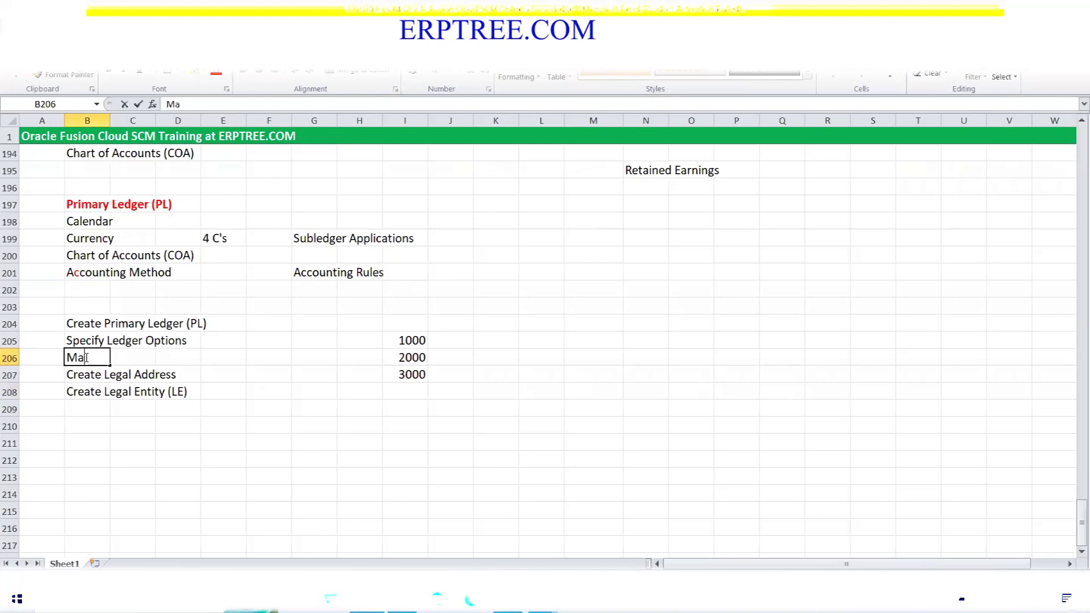
pyautogui.press('BackSpace')
pyautogui.press('BackSpace')
pyautogui.press('BackSpace')
pyautogui.press('BackSpace')
pyautogui.press('BackSpace')
pyautogui.press('BackSpace')
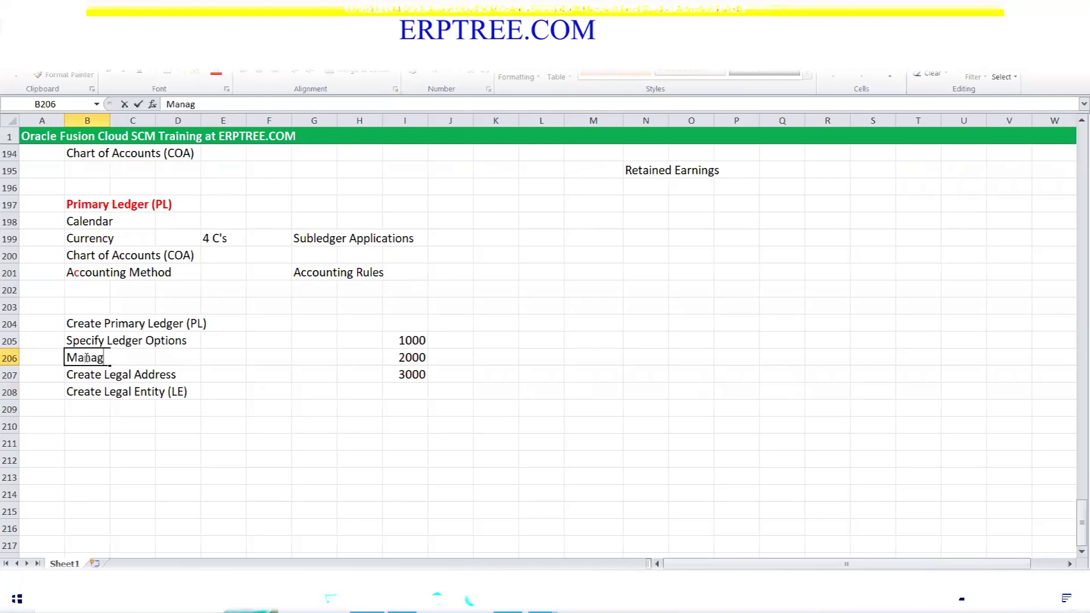
pyautogui.write('Load')
pyautogui.write('Geographie')
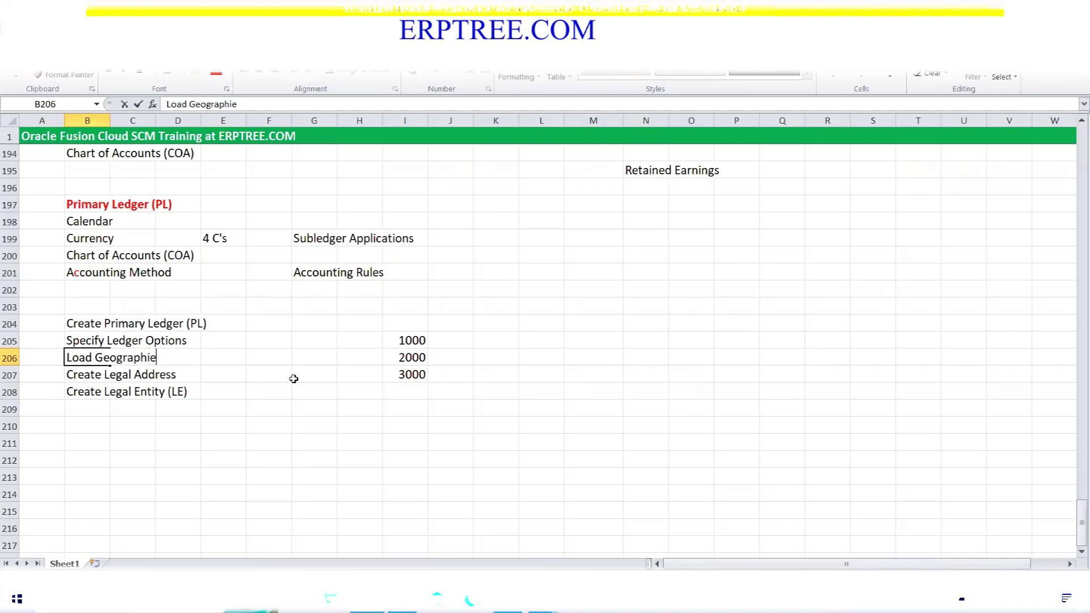
pyautogui.write('s Data')
pyautogui.hotkey('ctrl', 'Return')
# - Review the setup task list in rows 204 to 208, from Create Primary Ledger to Create Legal Entity, focusing on Create Legal Address
pyautogui.moveTo(91, 322); pyautogui.dragTo(187, 358)
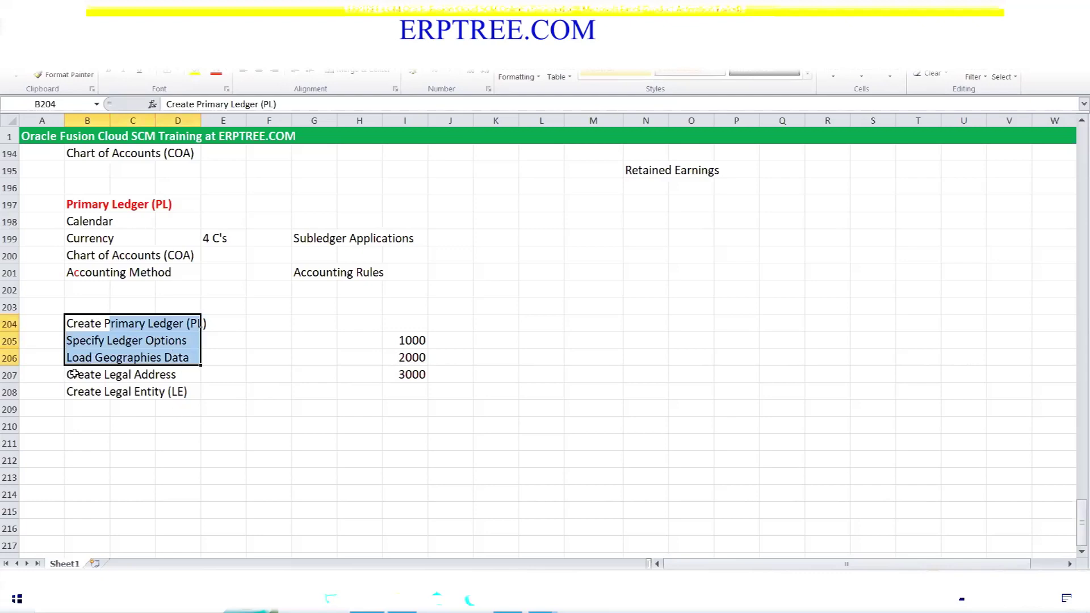
pyautogui.moveTo(75, 374); pyautogui.dragTo(190, 394)
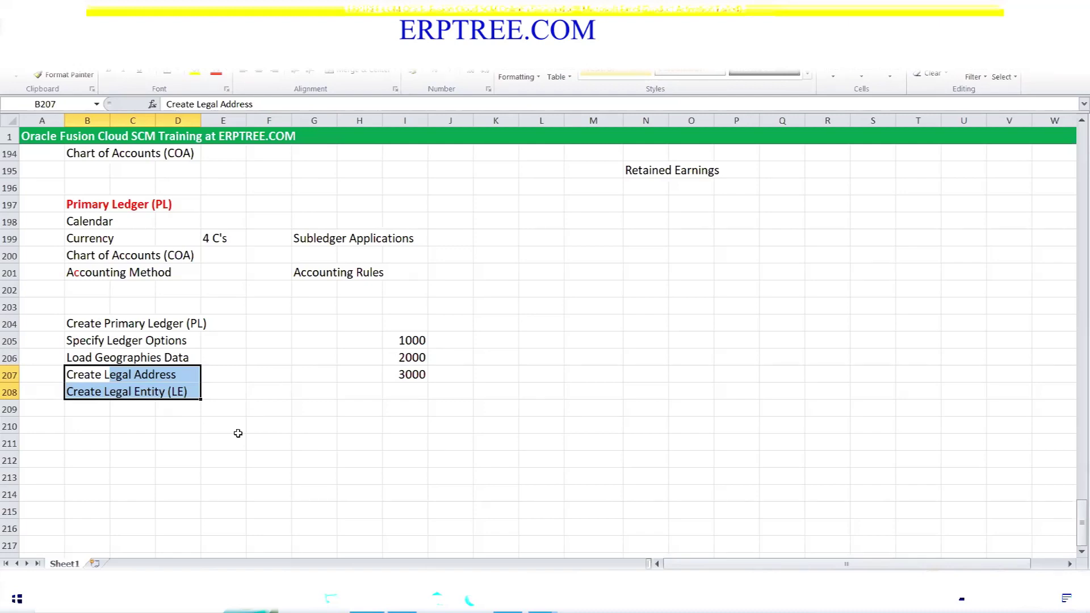
pyautogui.moveTo(71, 373); pyautogui.dragTo(167, 379)
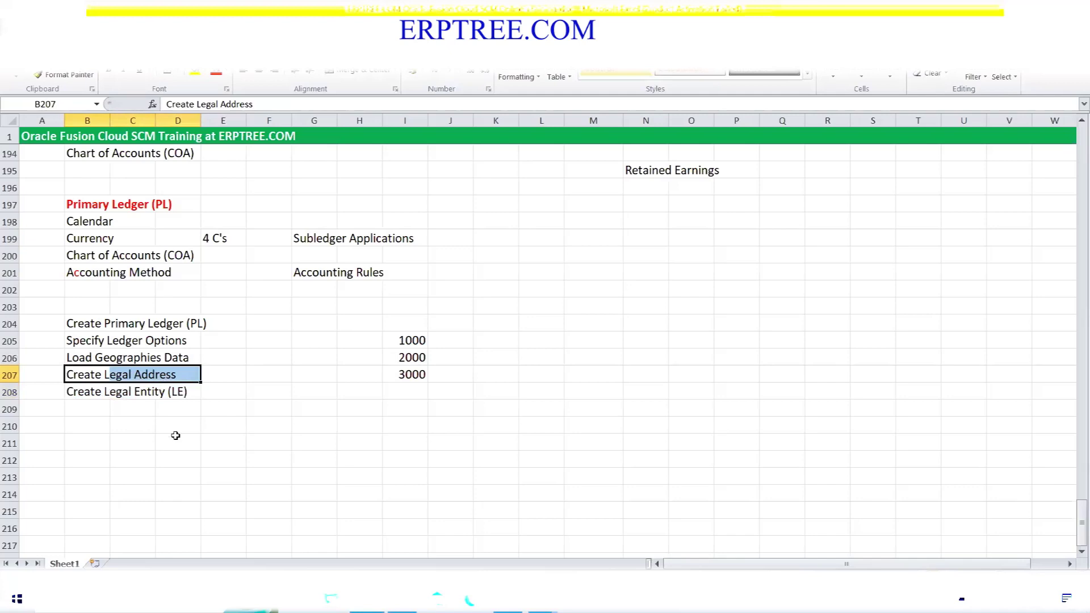
pyautogui.click(102, 377)
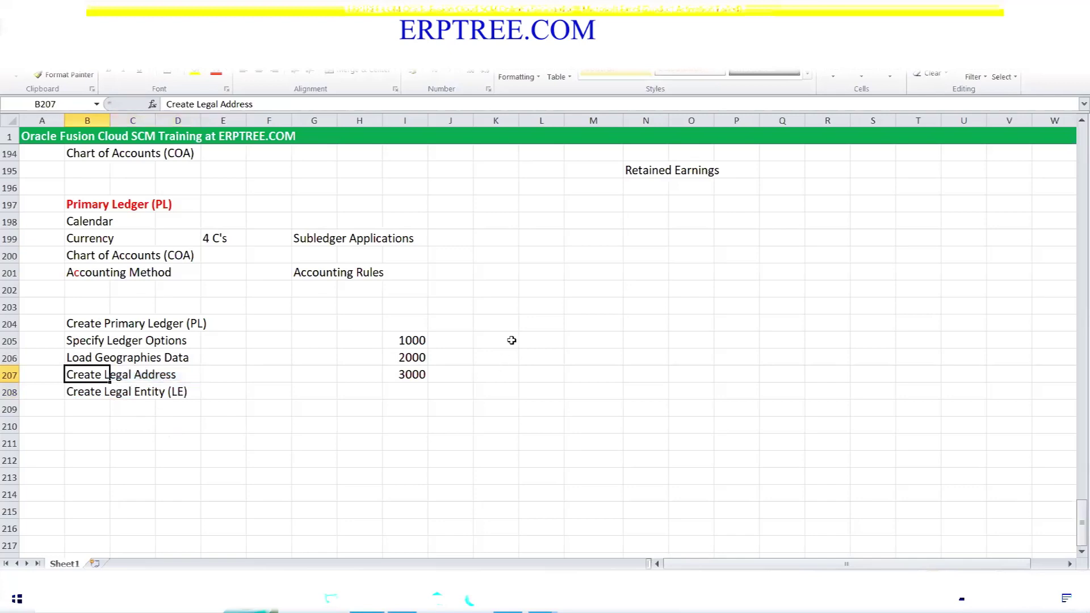
pyautogui.scroll(-4, 511, 329)
pyautogui.scroll(1, 514, 311)
pyautogui.scroll(2, 514, 312)
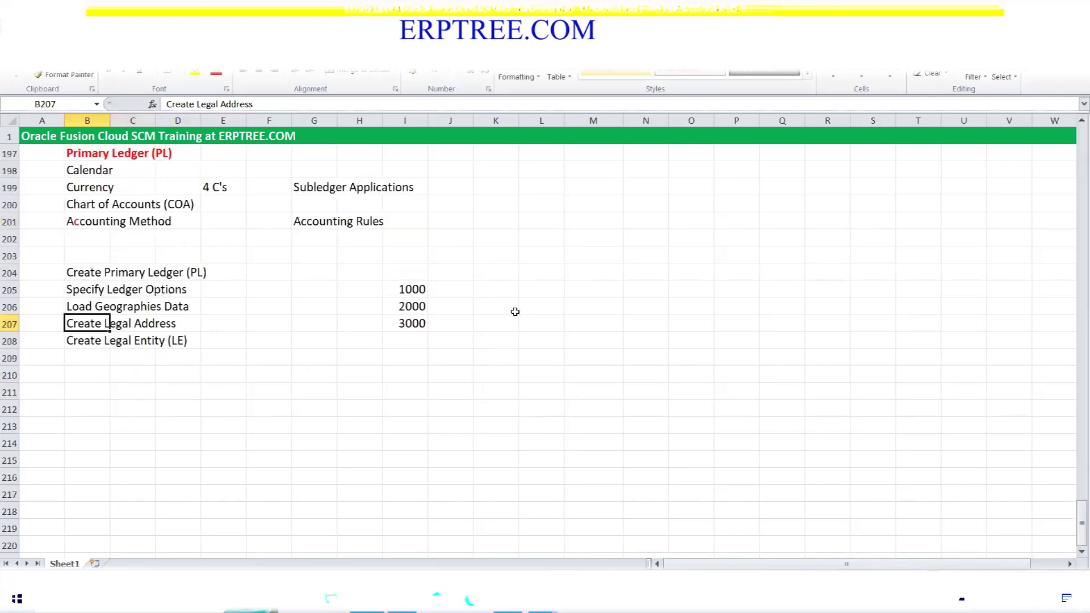
# - Switch back to Oracle, search the setup tasks for "Legal Address" and open Manage Legal Addresses
pyautogui.click(508, 600)
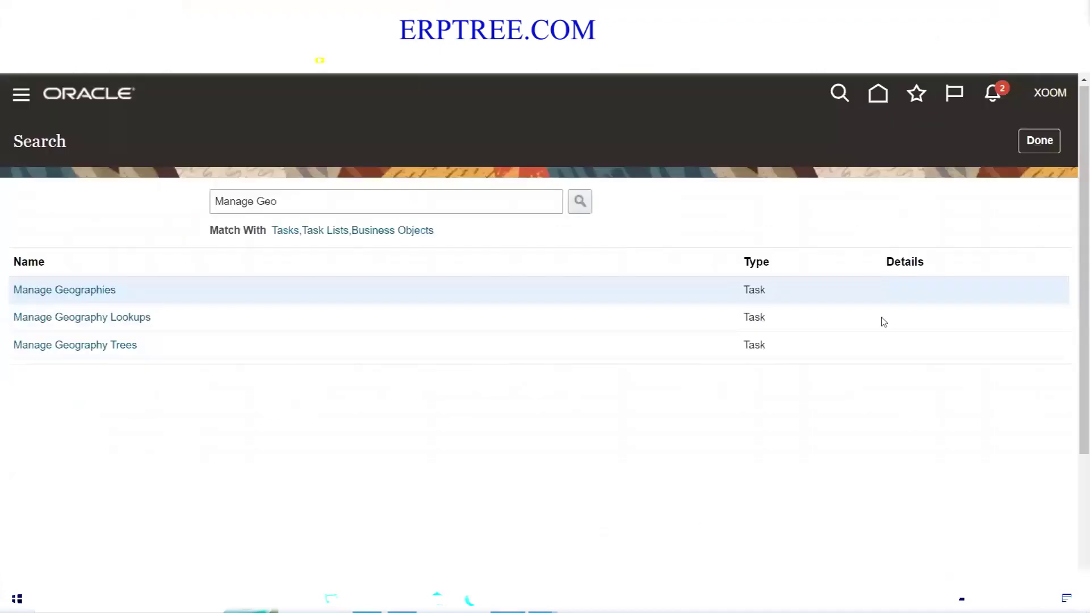
pyautogui.tripleClick(390, 207)
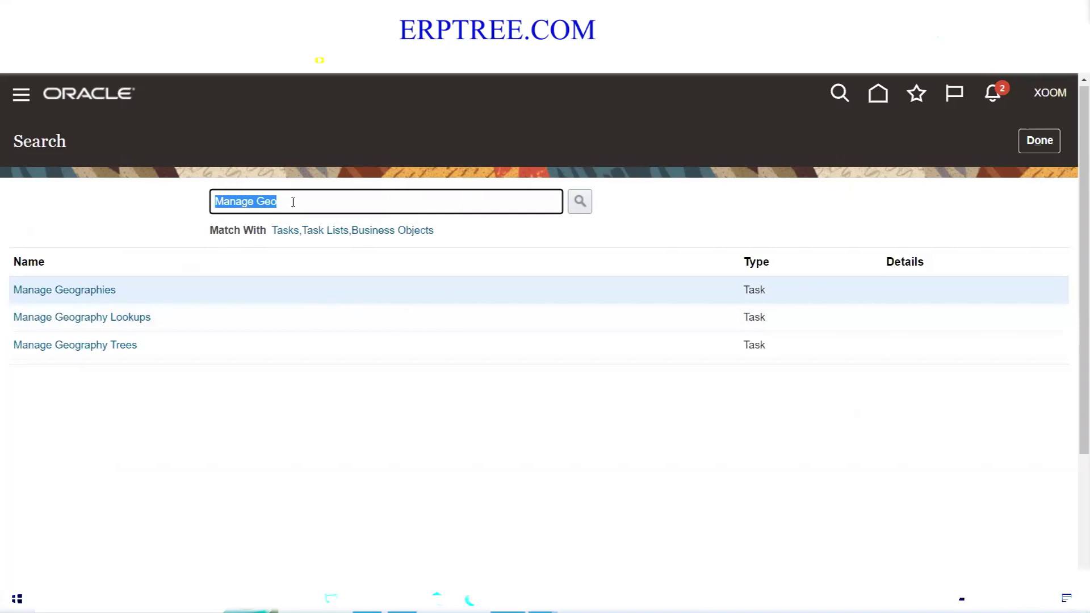
pyautogui.write('Legal Address')
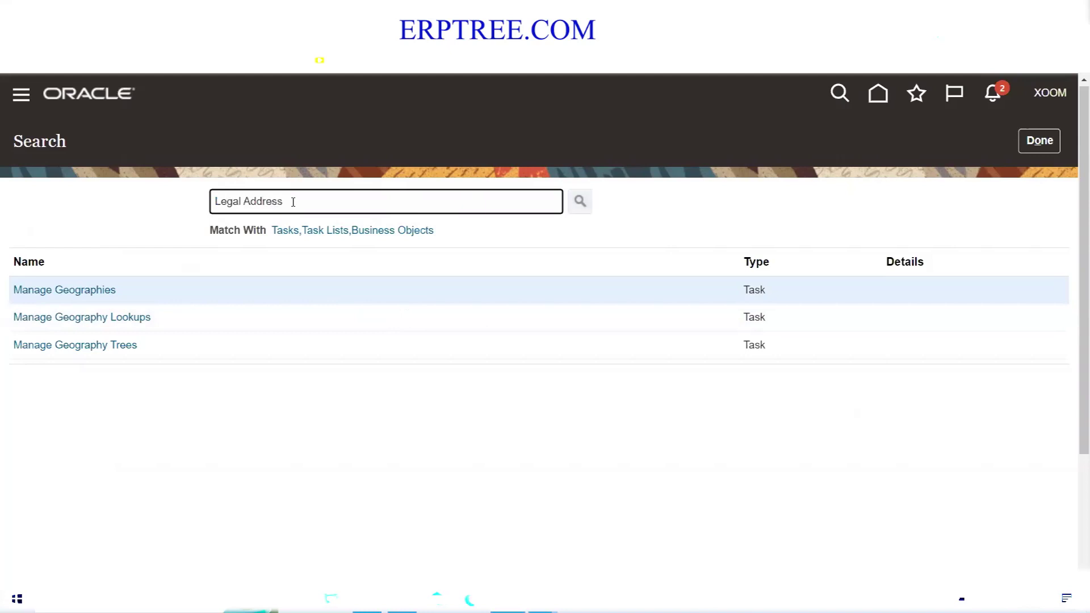
pyautogui.press('Return')
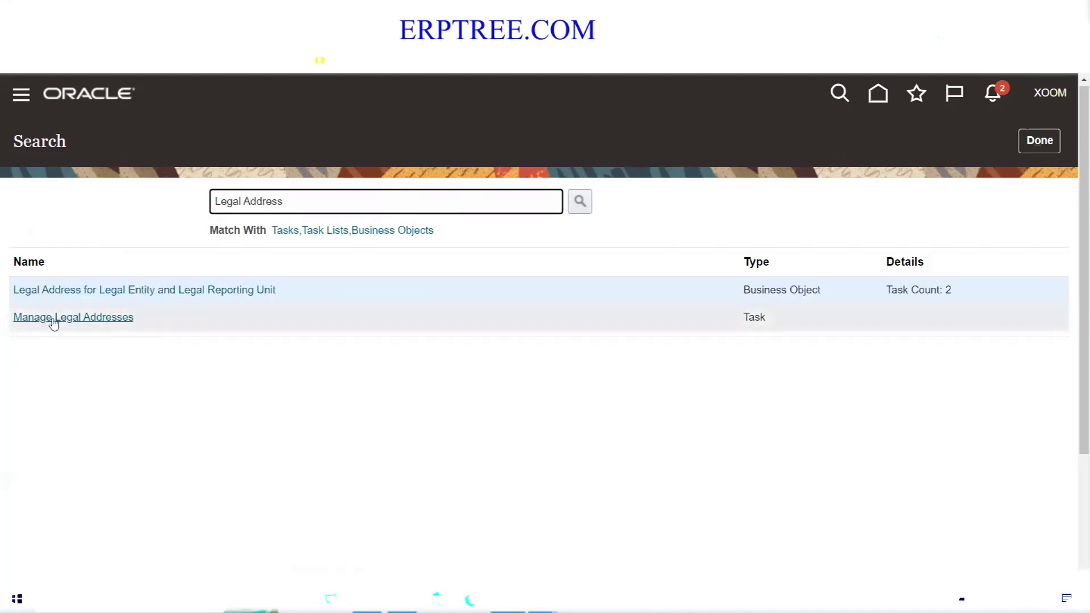
pyautogui.click(93, 318)
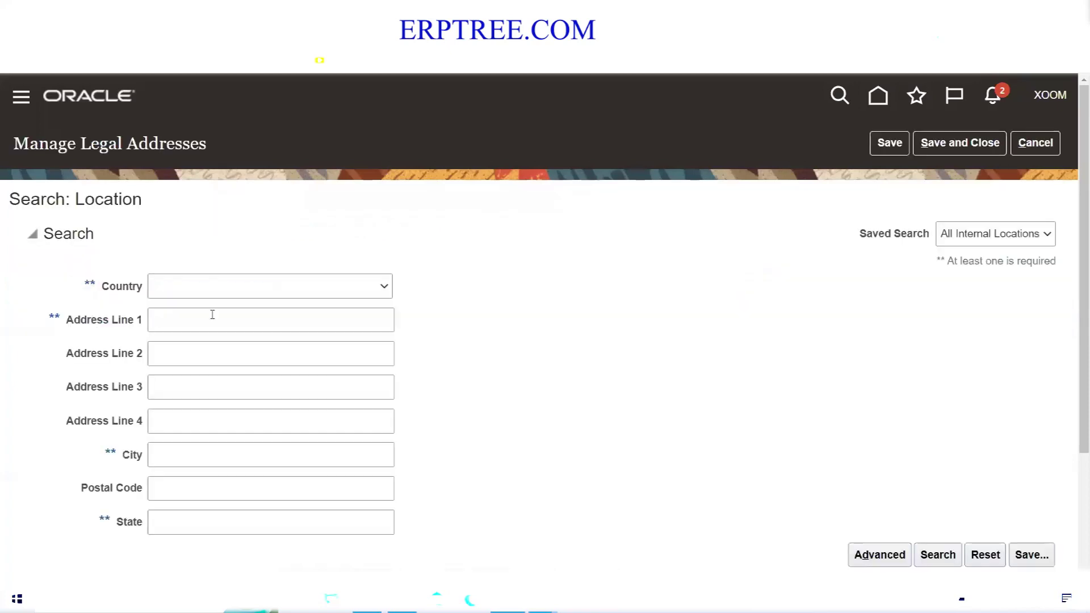
# - Examine the location search form and its results section in Manage Legal Addresses
pyautogui.doubleClick(79, 239)
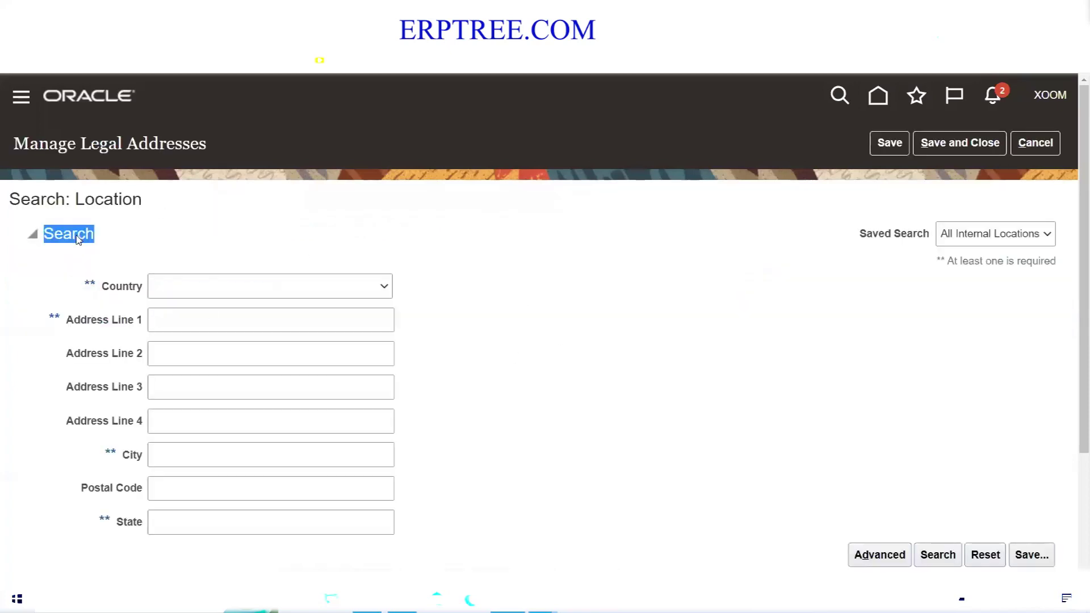
pyautogui.tripleClick(90, 200)
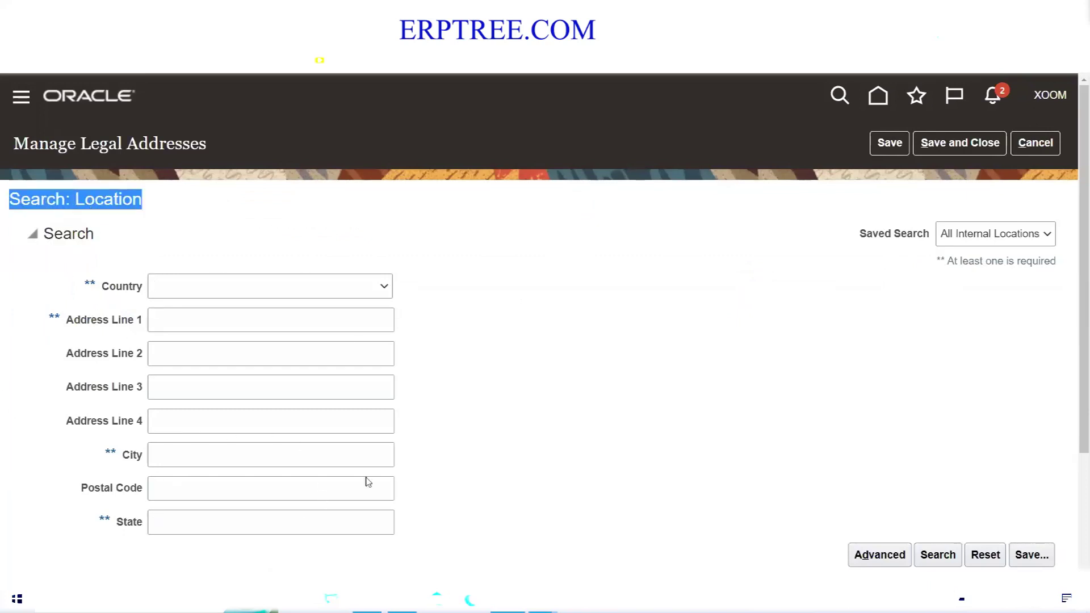
pyautogui.scroll(-3, 665, 351)
pyautogui.scroll(-1, 516, 309)
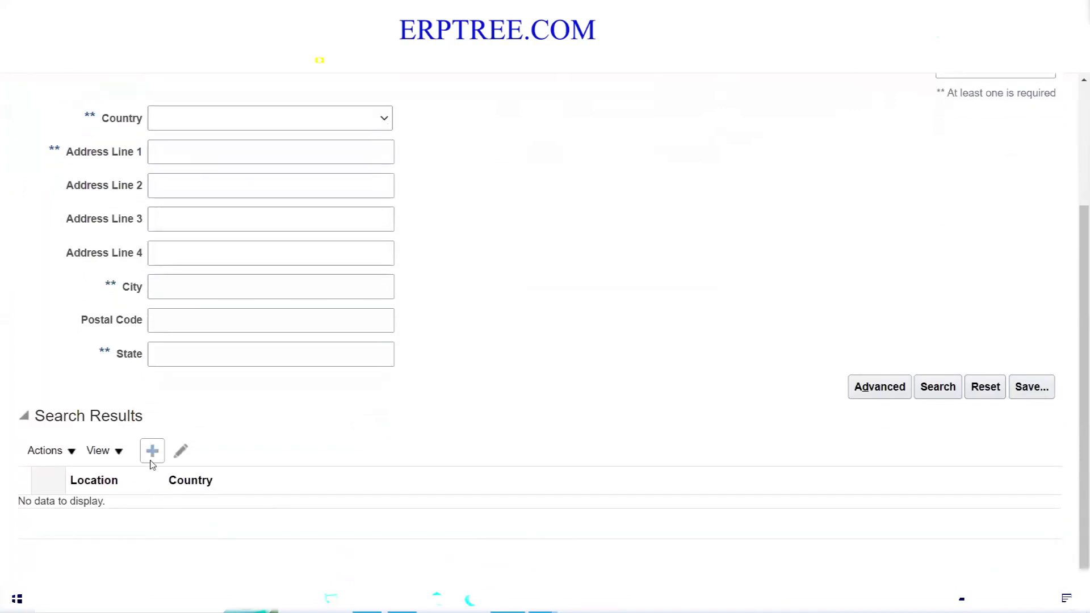
# - Start a new United States location and review its country options and City, State, Postal Code and County fields
pyautogui.click(151, 453)
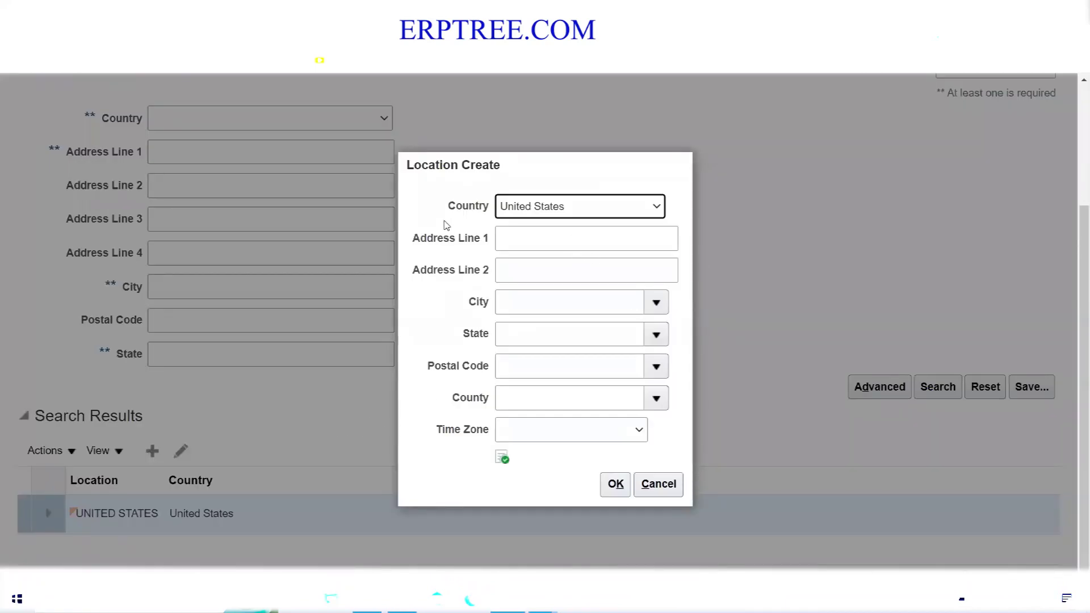
pyautogui.click(603, 210)
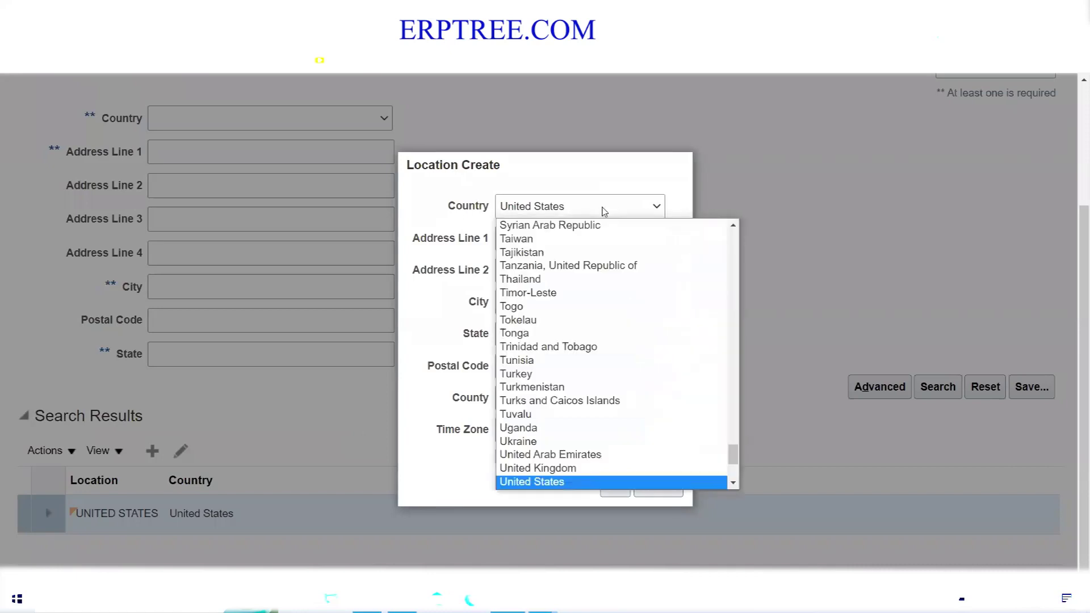
pyautogui.click(670, 169)
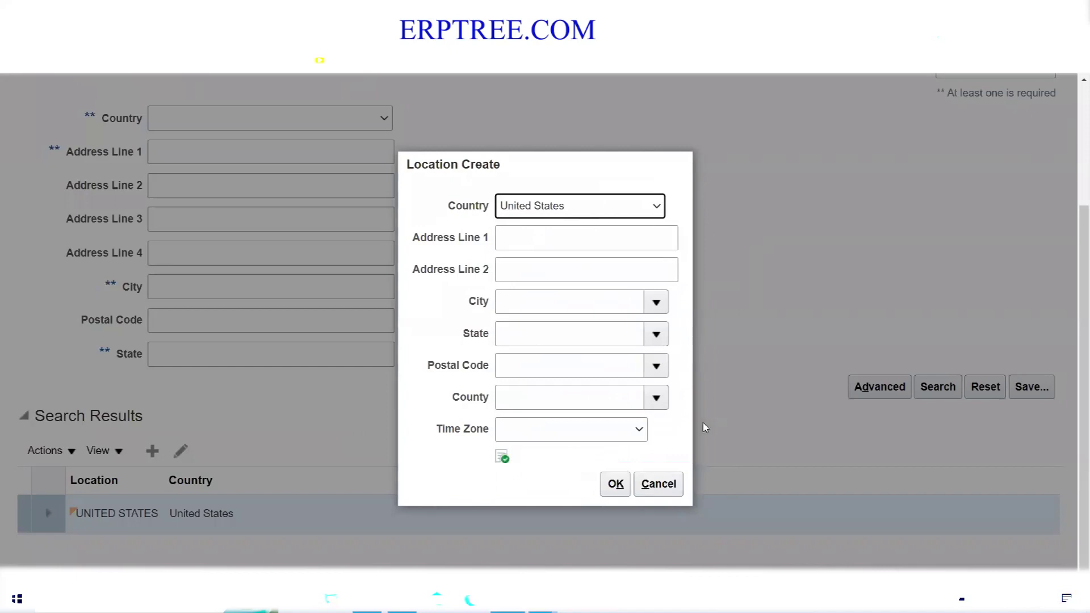
pyautogui.click(675, 435)
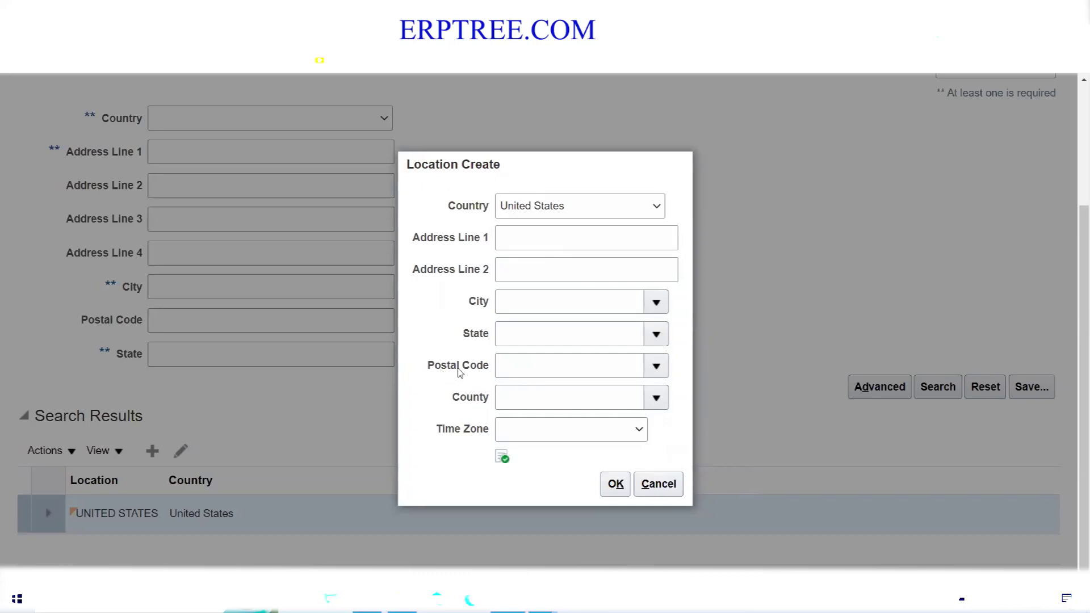
pyautogui.tripleClick(475, 370)
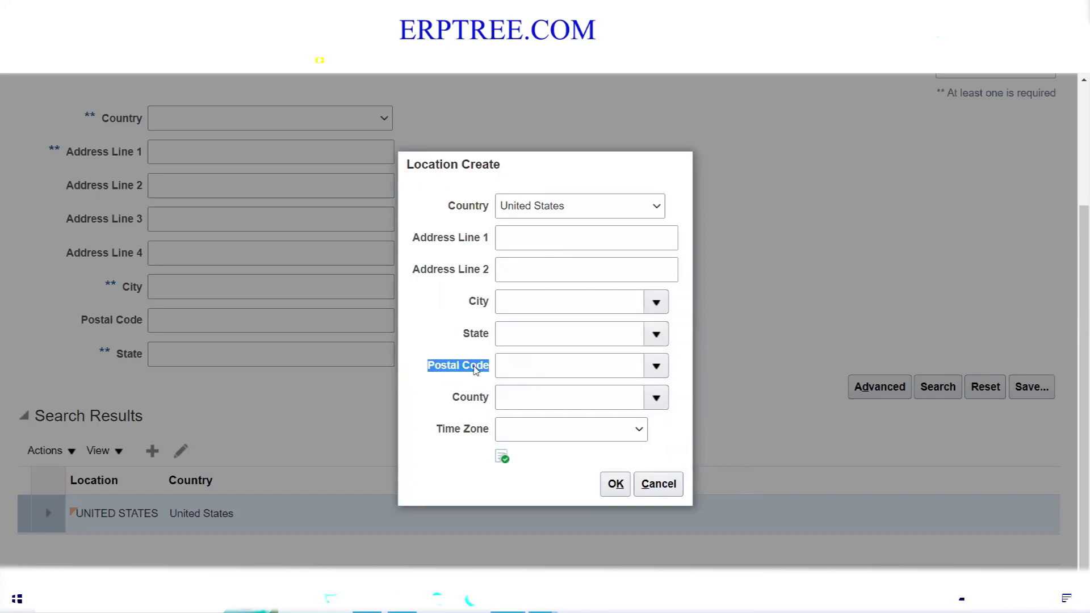
pyautogui.tripleClick(486, 303)
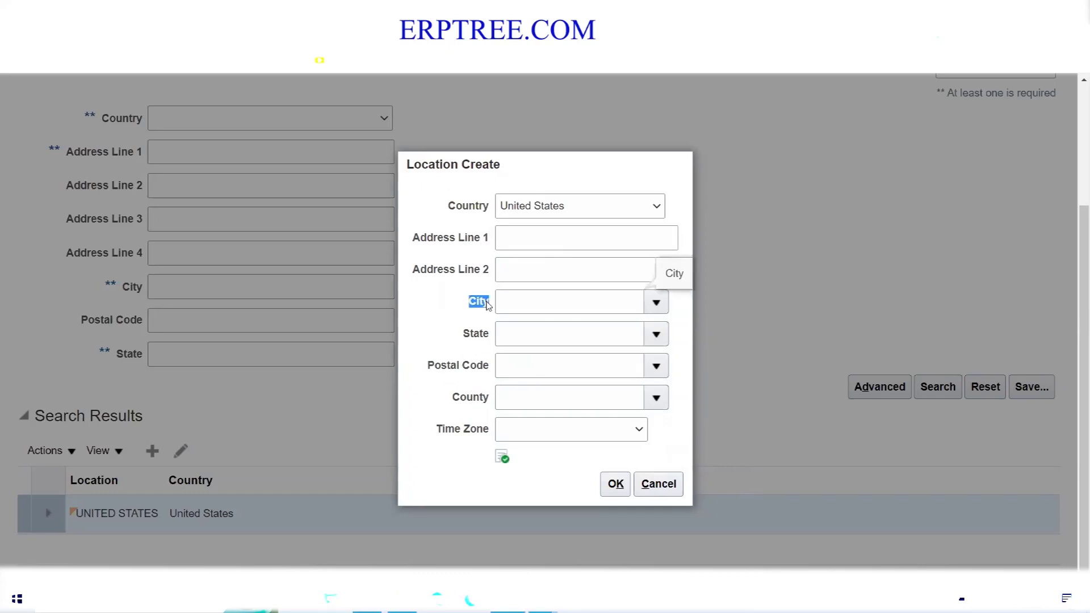
pyautogui.tripleClick(473, 402)
pyautogui.tripleClick(474, 335)
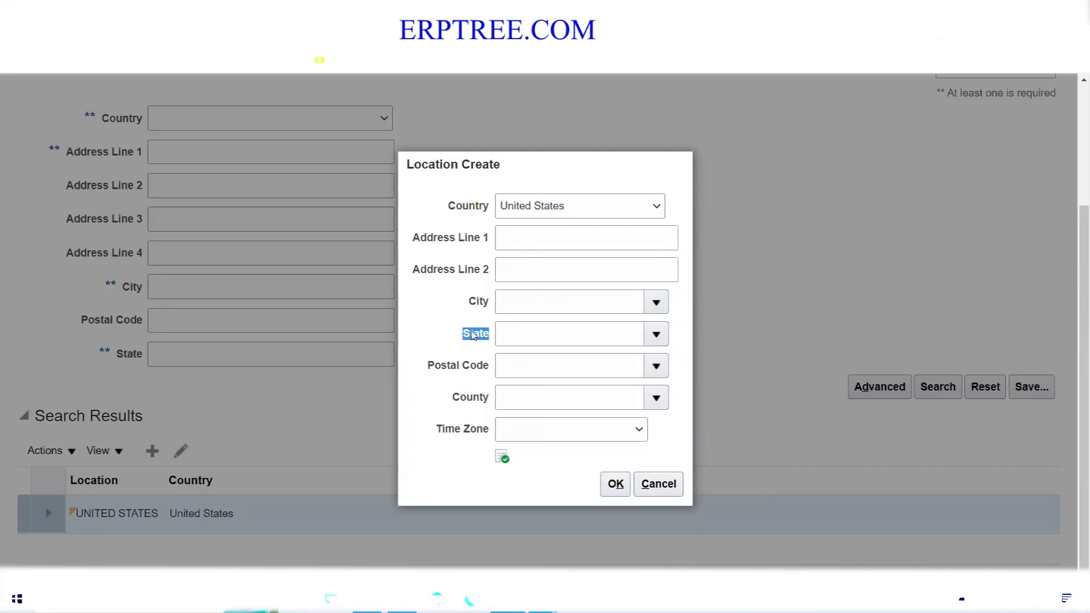
# - Search postal codes for "52" and fill the location with "52001, Sageville, Dubuque, IA"
pyautogui.click(657, 367)
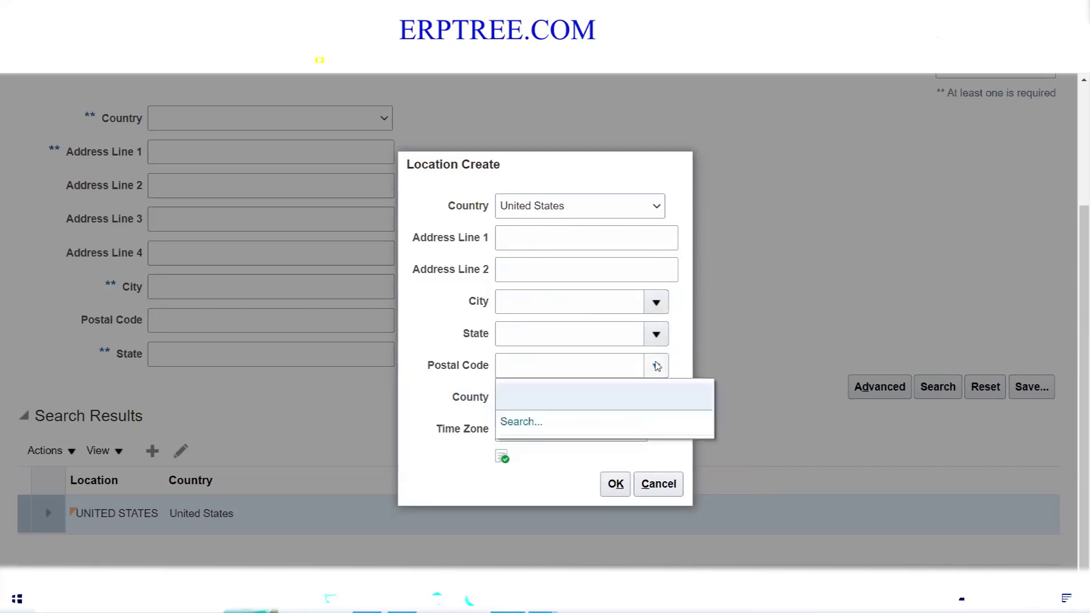
pyautogui.click(531, 424)
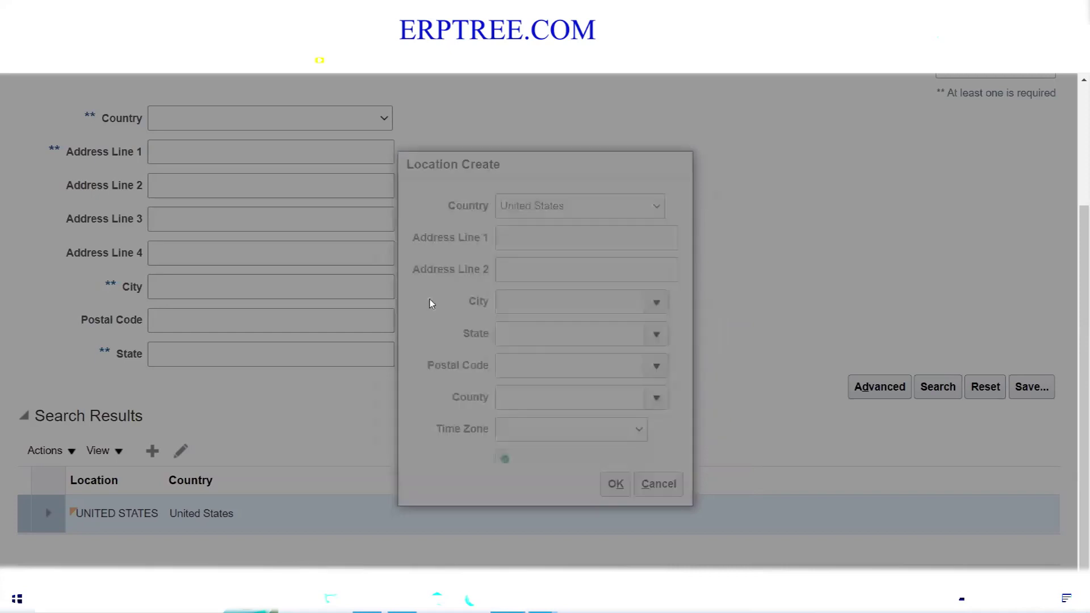
pyautogui.click(522, 281)
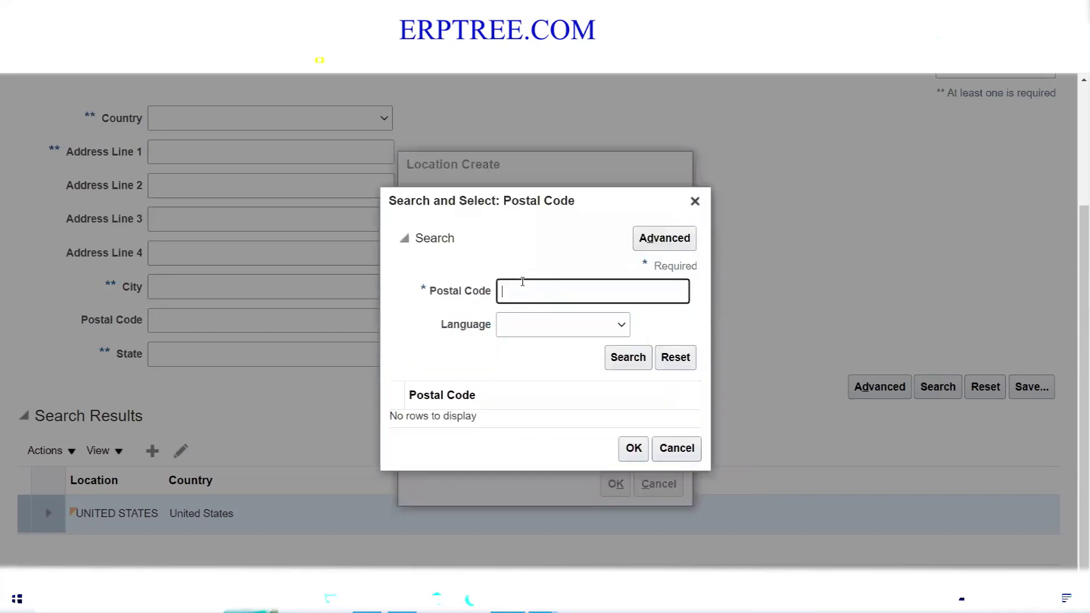
pyautogui.write('52')
pyautogui.click(632, 360)
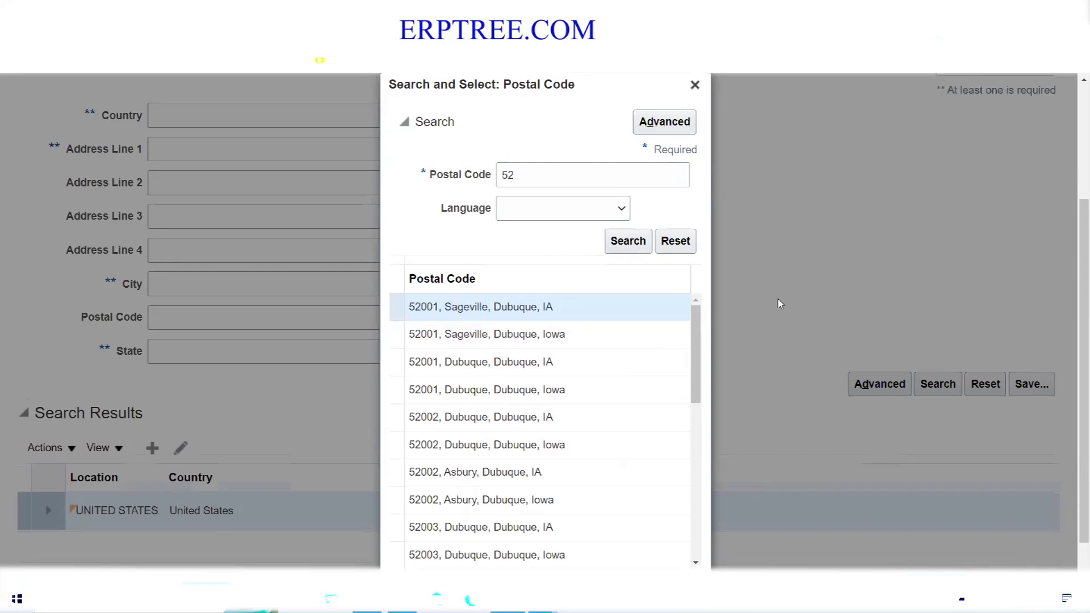
pyautogui.scroll(-1, 781, 306)
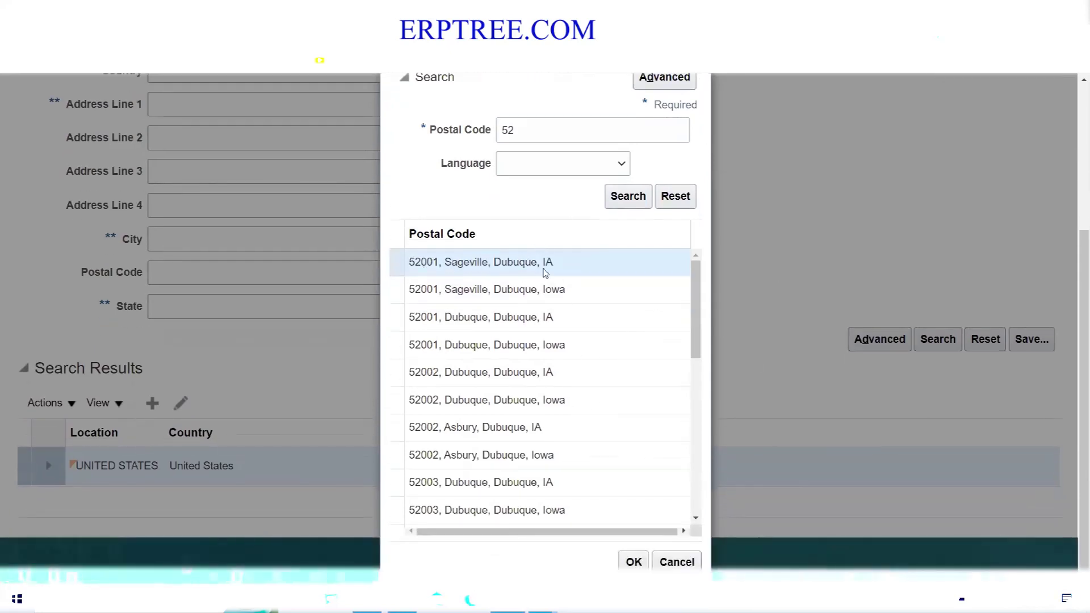
pyautogui.click(631, 563)
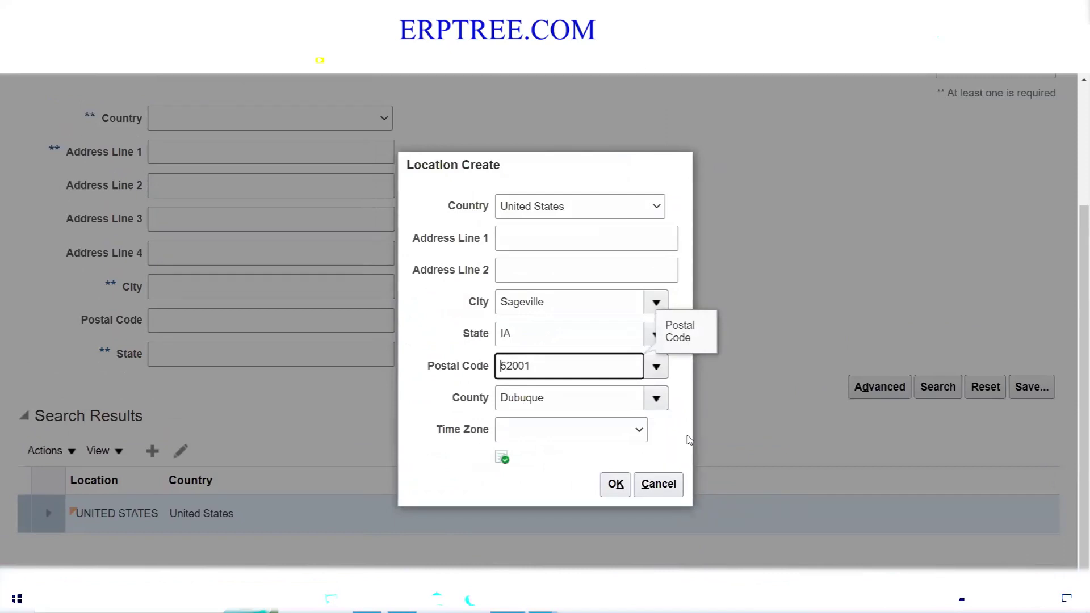
# - Enter "AMEX Legal Address" as Address Line 1, confirm the location, and save and close Manage Legal Addresses
pyautogui.click(526, 234)
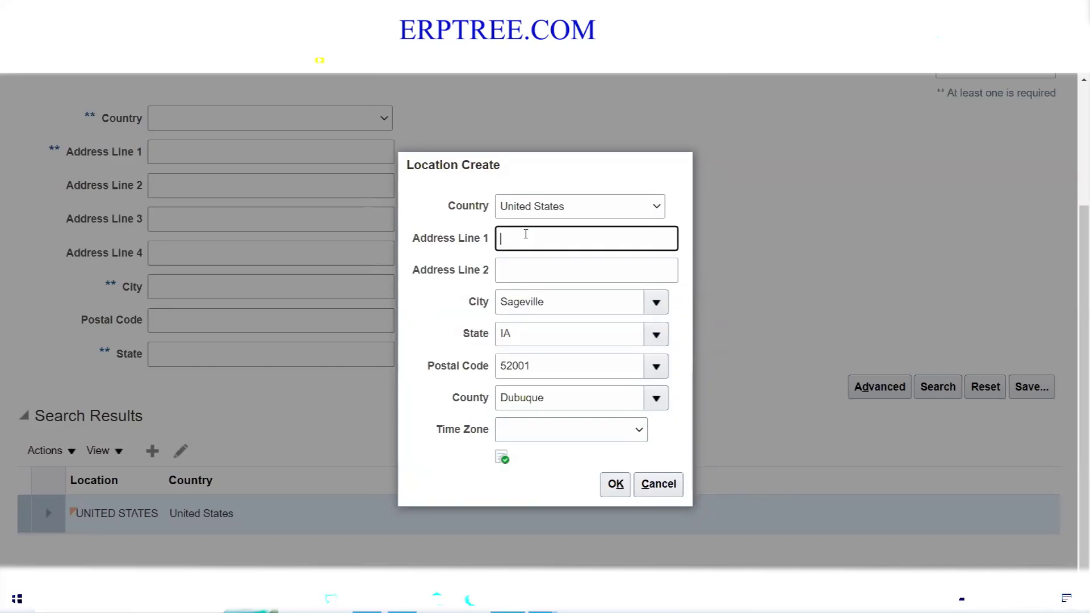
pyautogui.write('AMEX Legal Address')
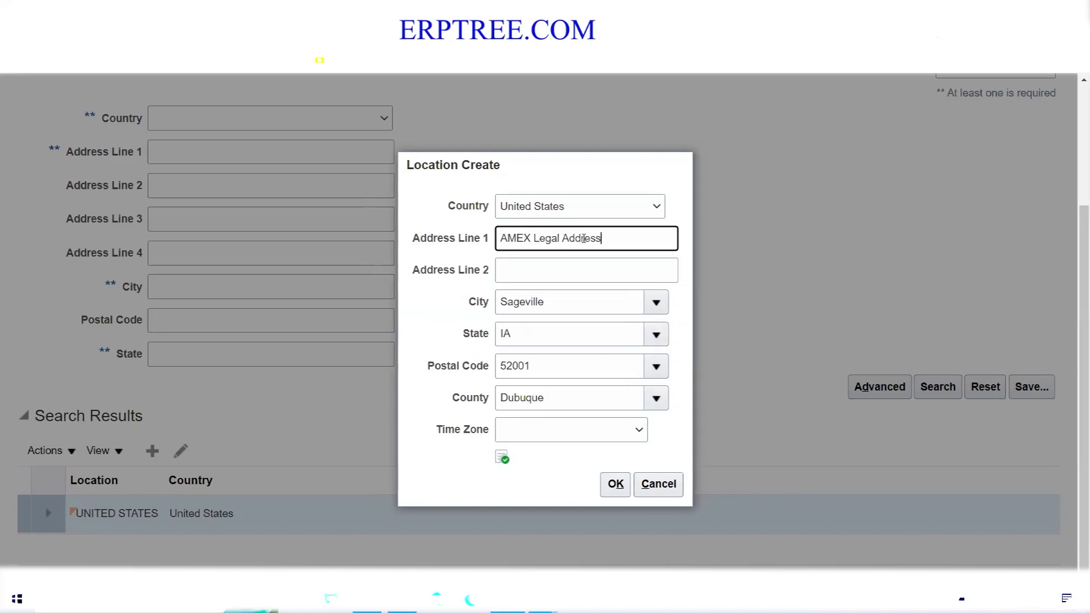
pyautogui.moveTo(595, 239); pyautogui.dragTo(454, 239)
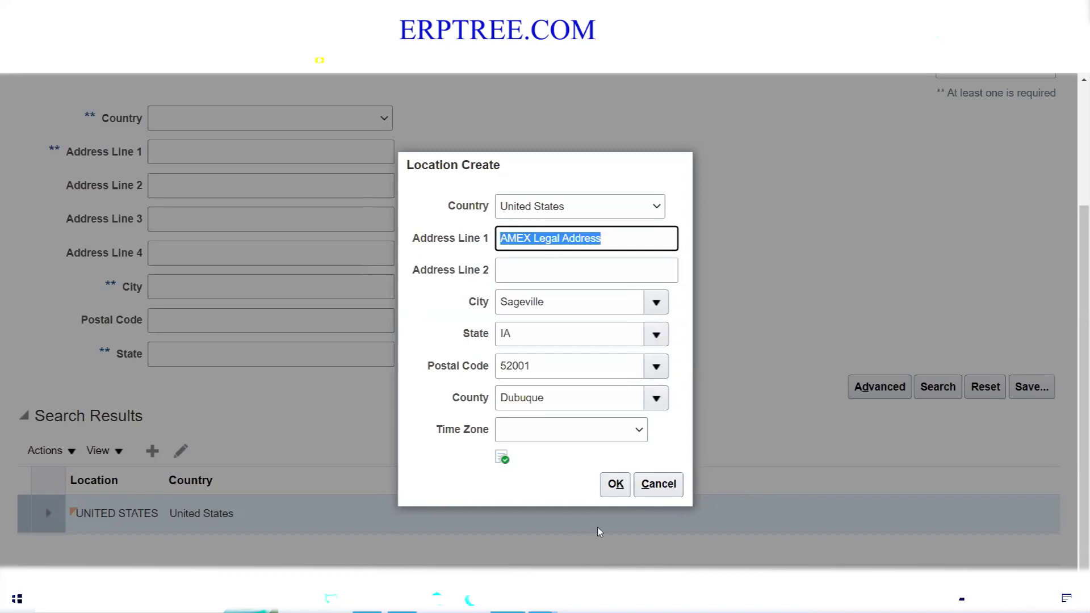
pyautogui.click(614, 484)
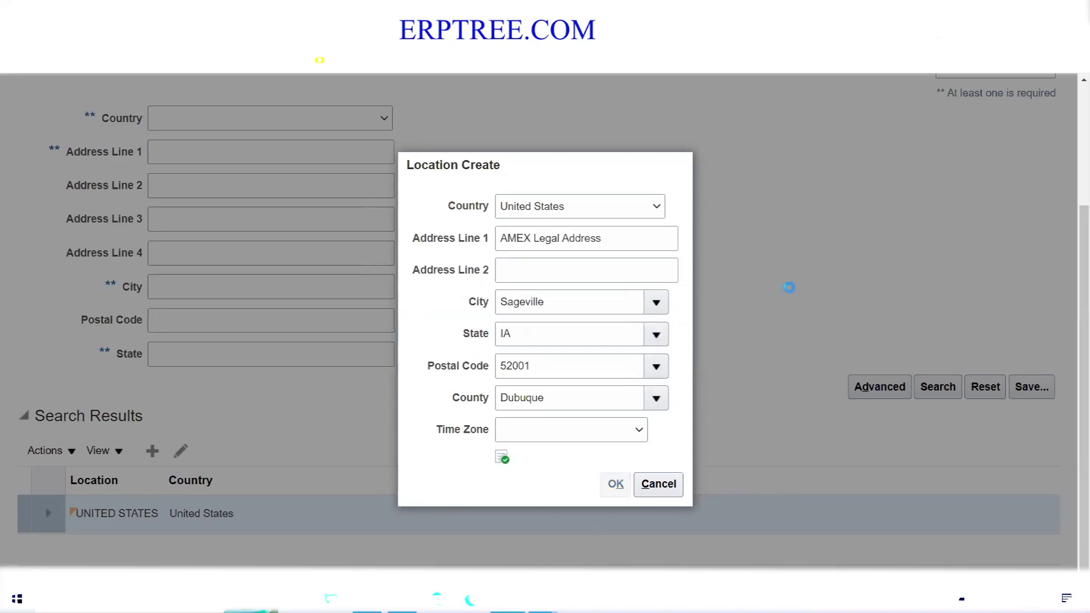
pyautogui.scroll(3, 764, 296)
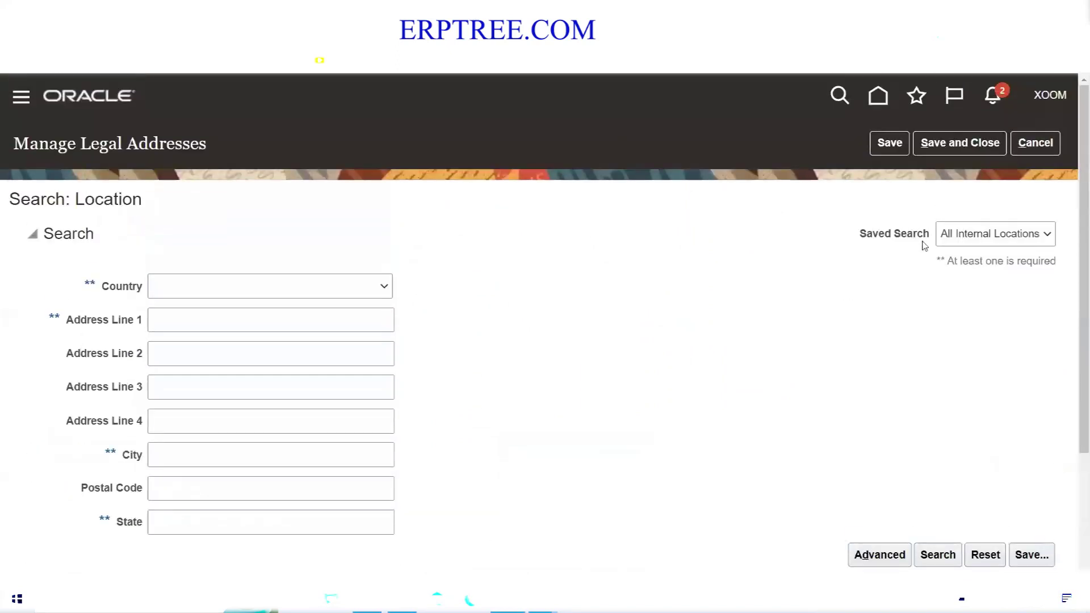
pyautogui.click(960, 143)
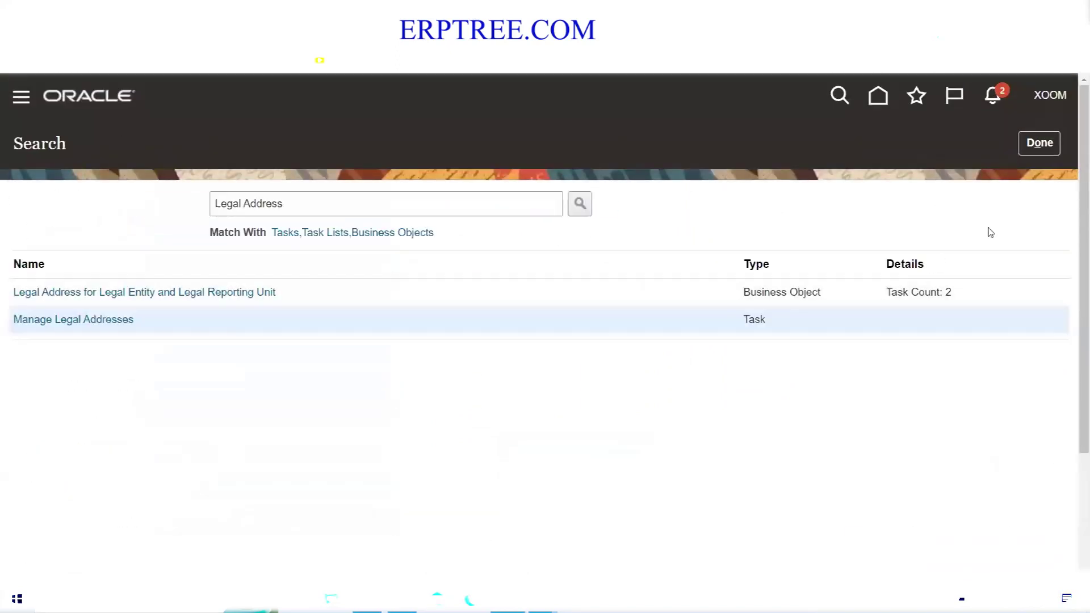
# - Switch to the Excel training notes, select the Create Legal Entity (LE) entry in cell B208, and return to Oracle
pyautogui.hotkey('alt', 'Tab')
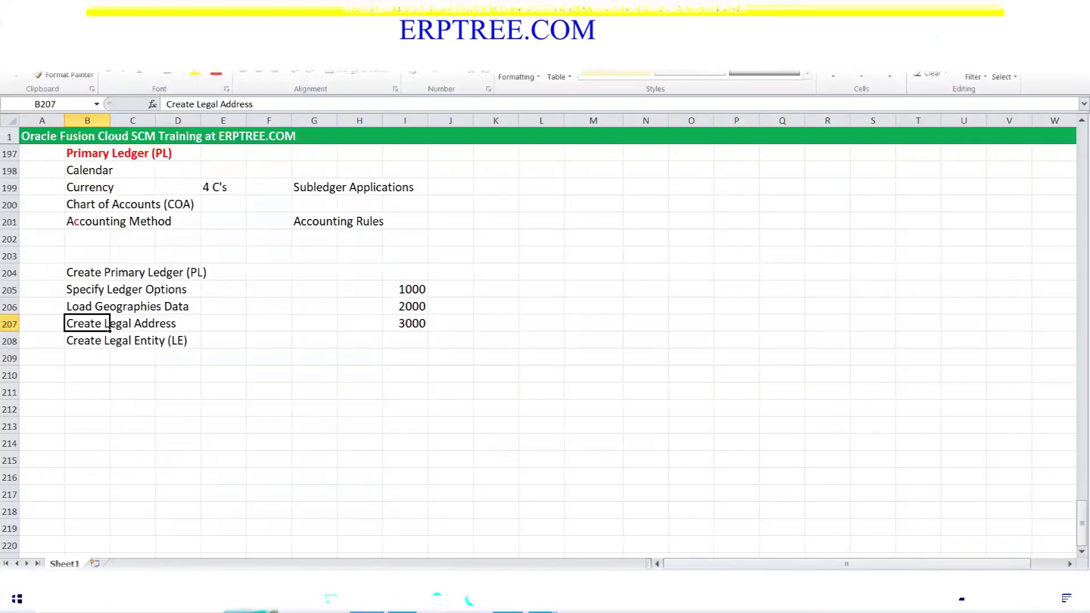
pyautogui.click(80, 339)
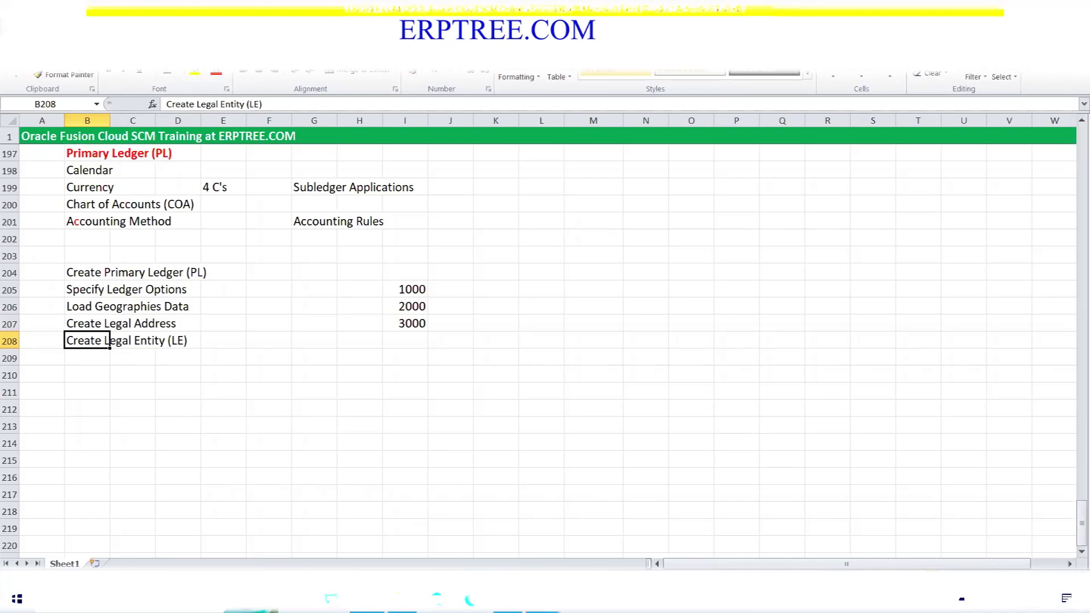
pyautogui.hotkey('alt', 'Tab')
# - Search the setup tasks for "Legal Entity", open Manage Legal Entity and start creating a legal entity
pyautogui.click(302, 205)
pyautogui.hotkey('ctrl', 'shift', 'Left')
pyautogui.hotkey('ctrl', 'shift', 'Left')
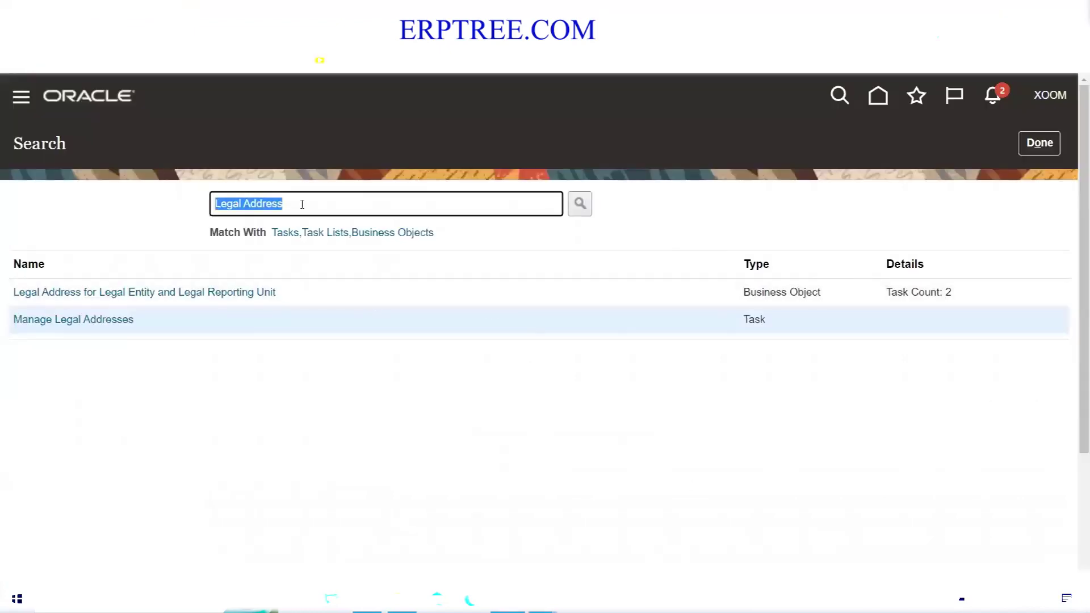
pyautogui.write('Legal Entity')
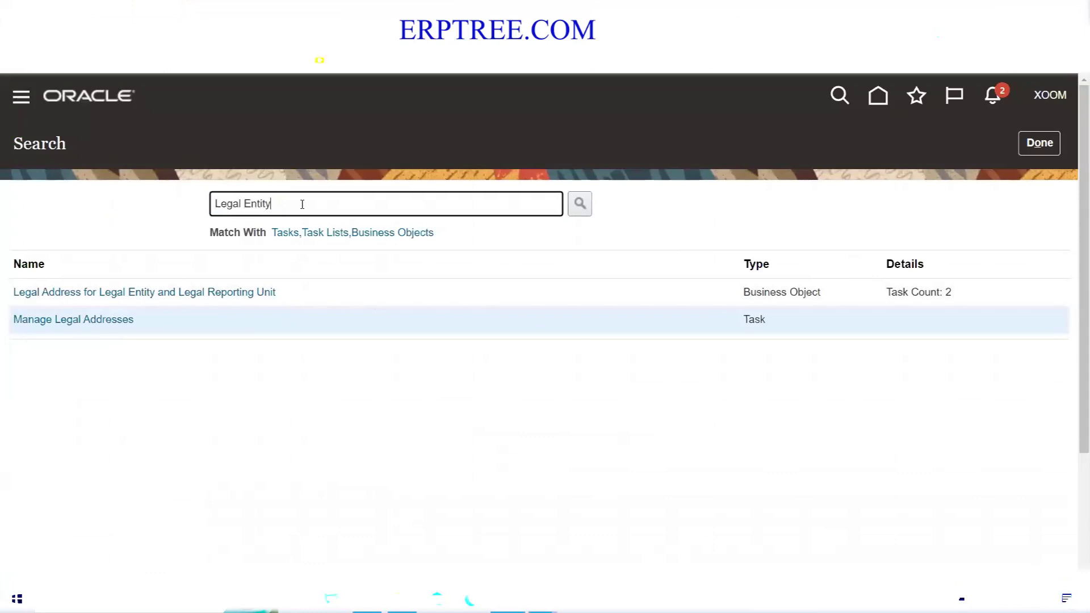
pyautogui.press('Return')
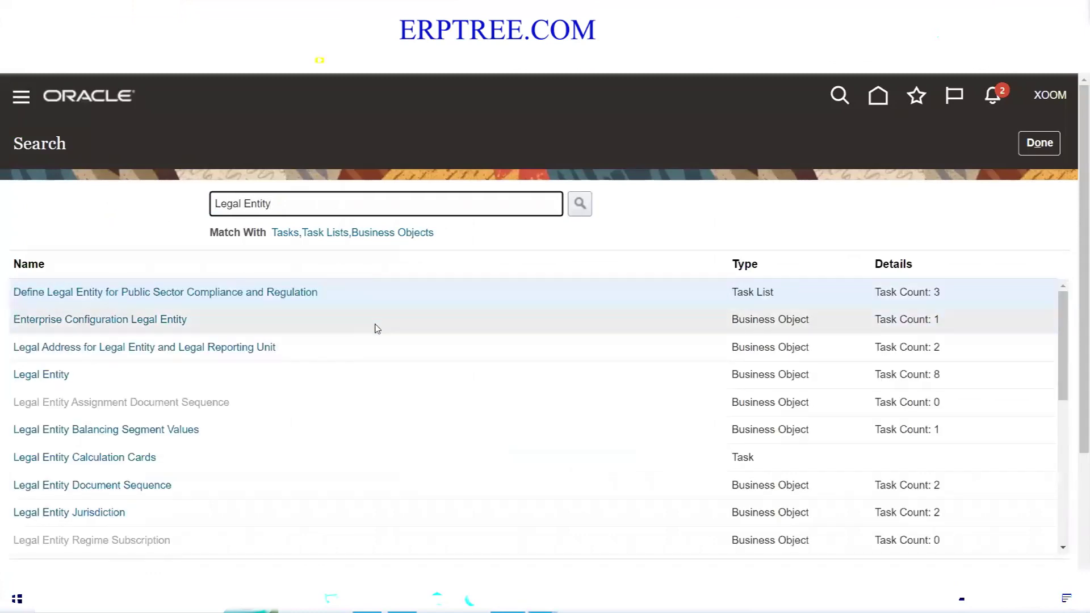
pyautogui.scroll(-4, 341, 341)
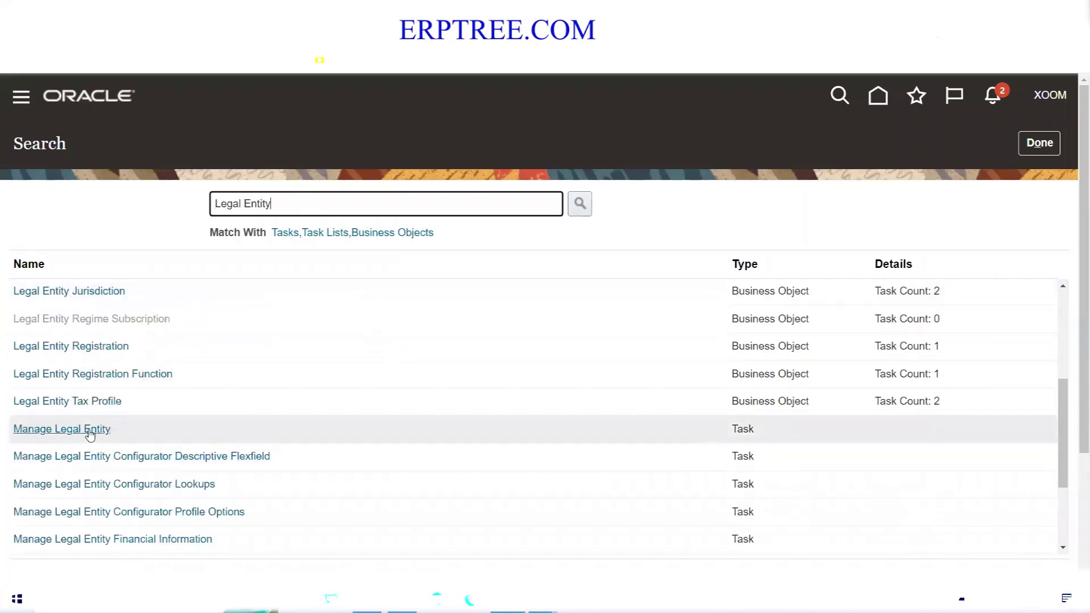
pyautogui.click(89, 433)
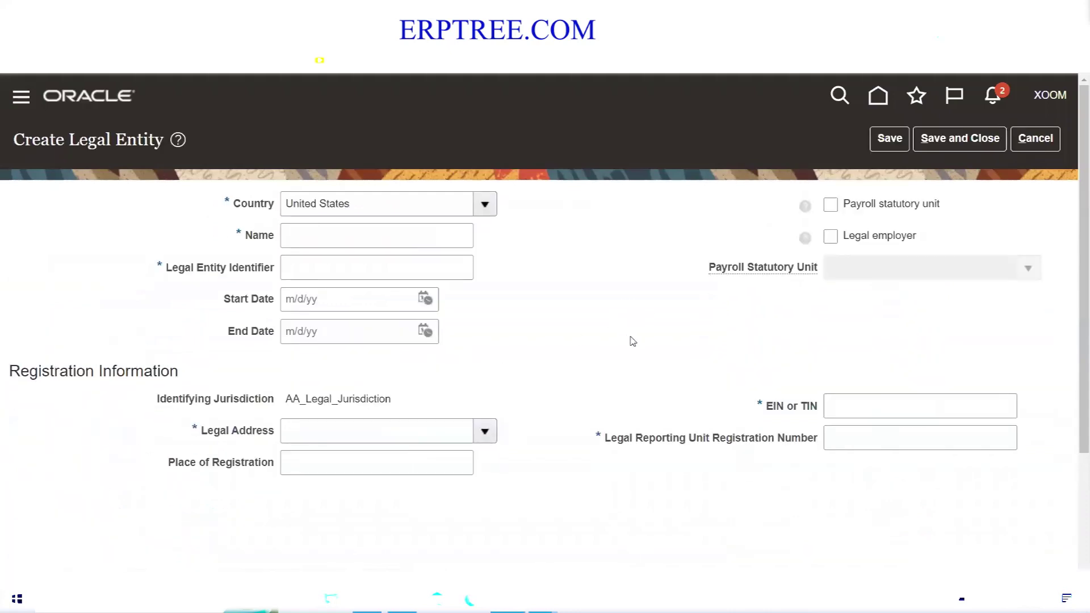
# - Name the United States legal entity "AMEX USA Legal Entity" and enter its legal entity identifier
pyautogui.click(305, 233)
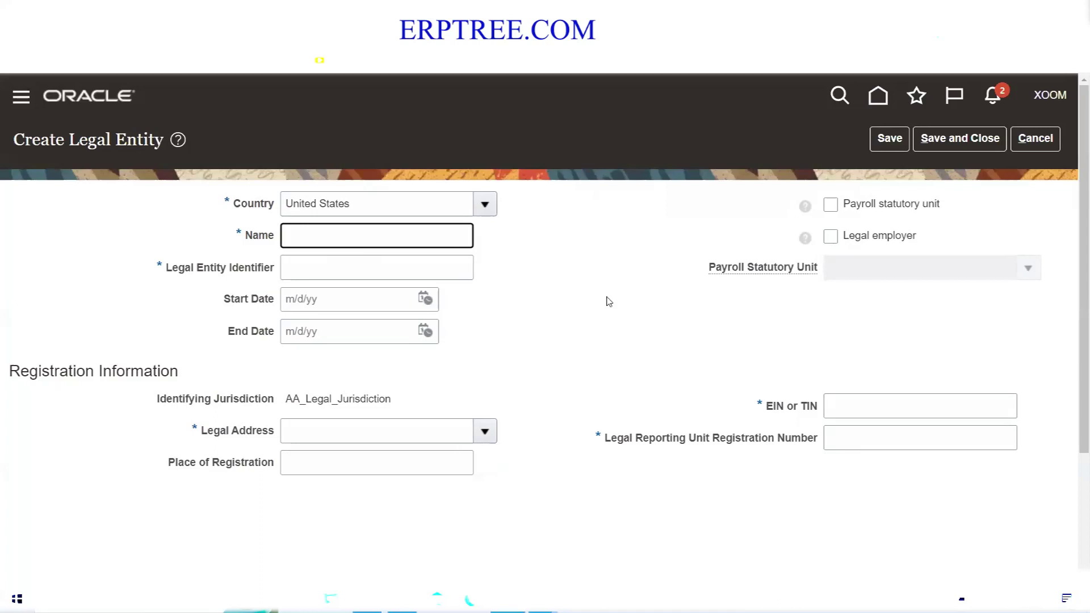
pyautogui.write('MEX USA Legal Entity')
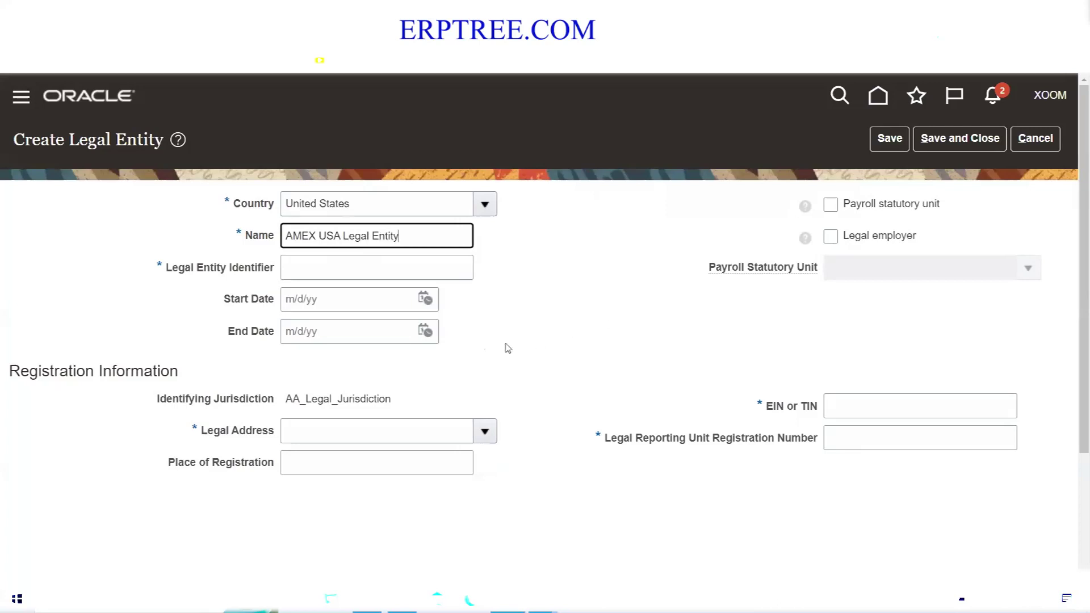
pyautogui.click(378, 275)
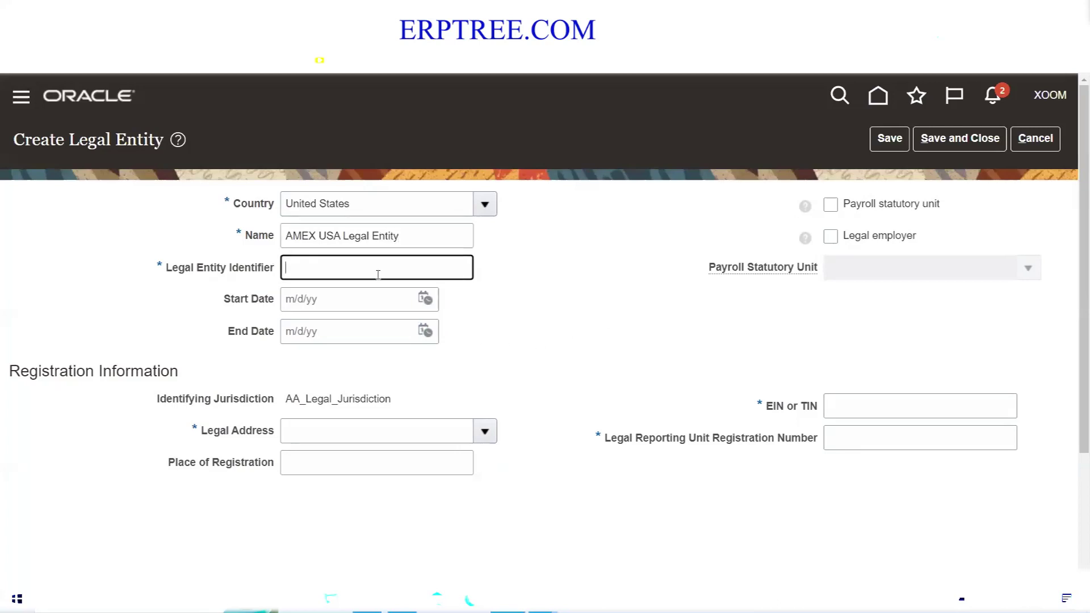
pyautogui.write('AMEX878788787')
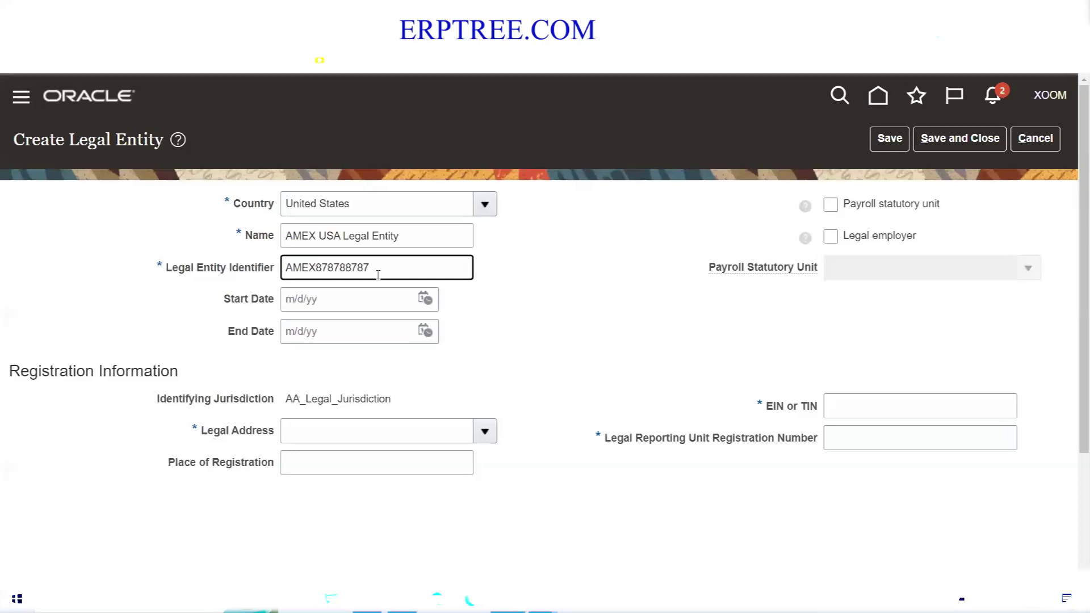
pyautogui.click(591, 288)
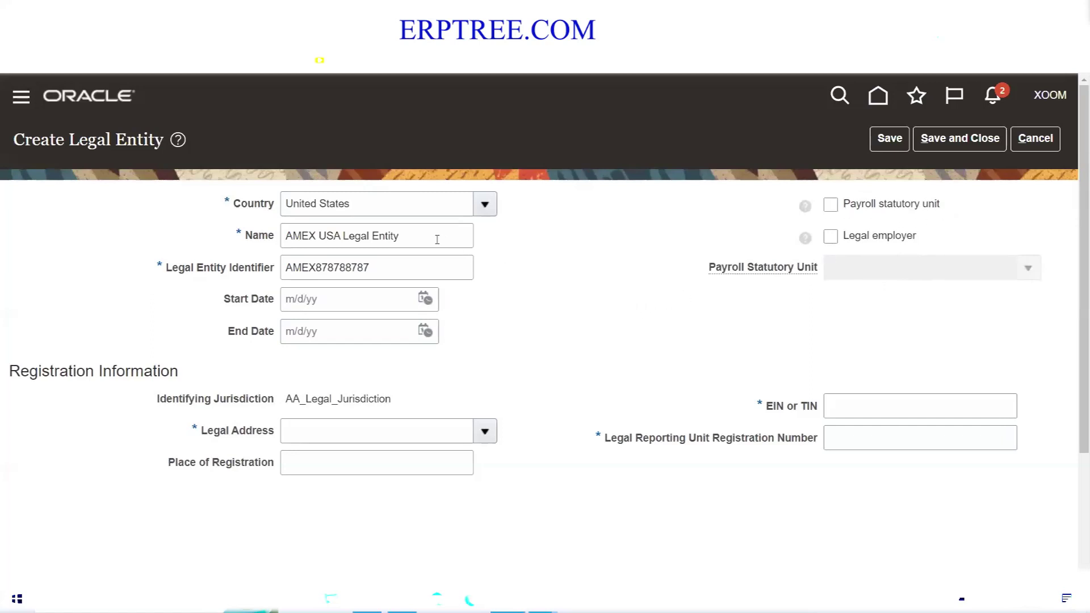
# - Designate AMEX USA Legal Entity as a payroll statutory unit
pyautogui.moveTo(438, 239); pyautogui.dragTo(61, 284)
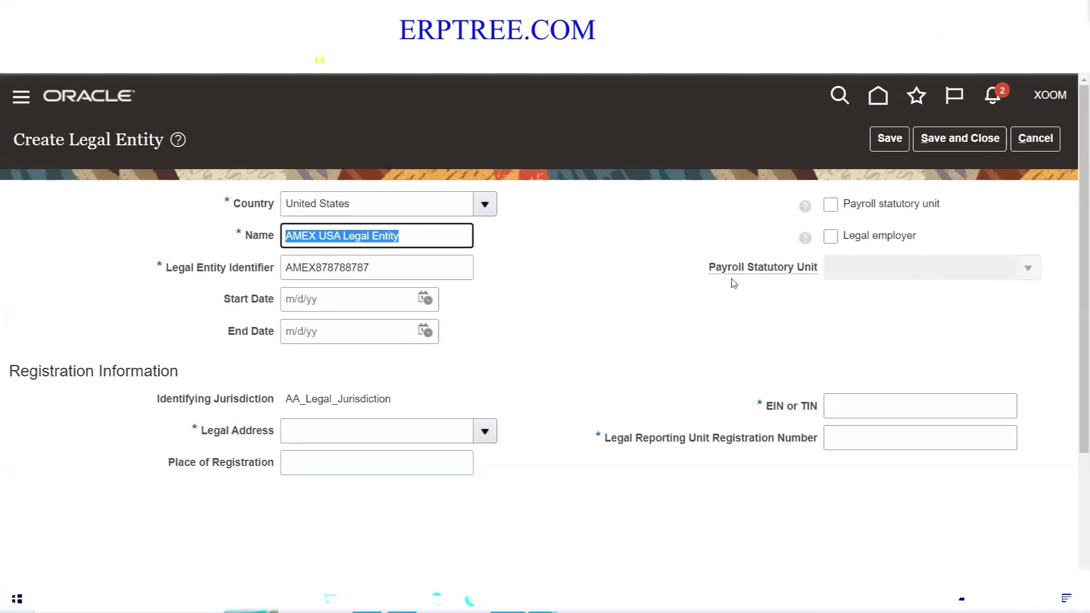
pyautogui.click(833, 207)
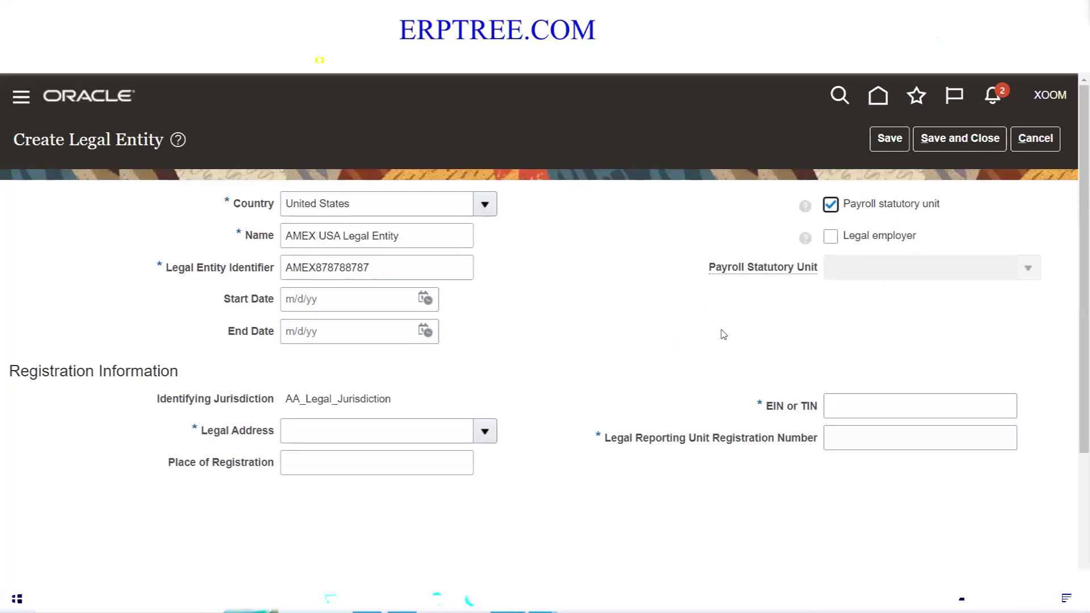
pyautogui.click(439, 246)
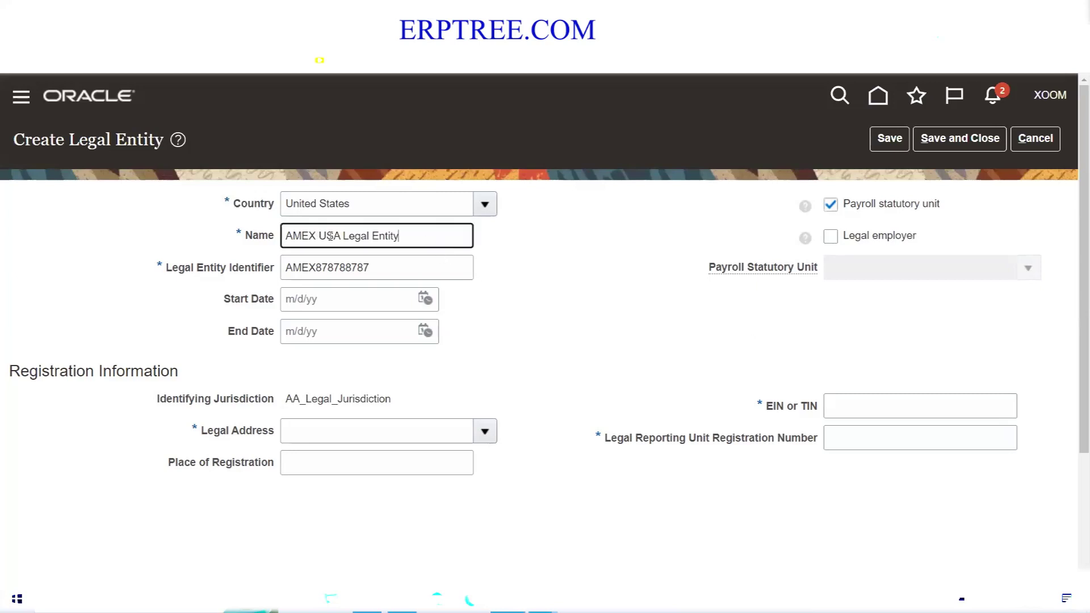
pyautogui.hotkey('ctrl', 'a')
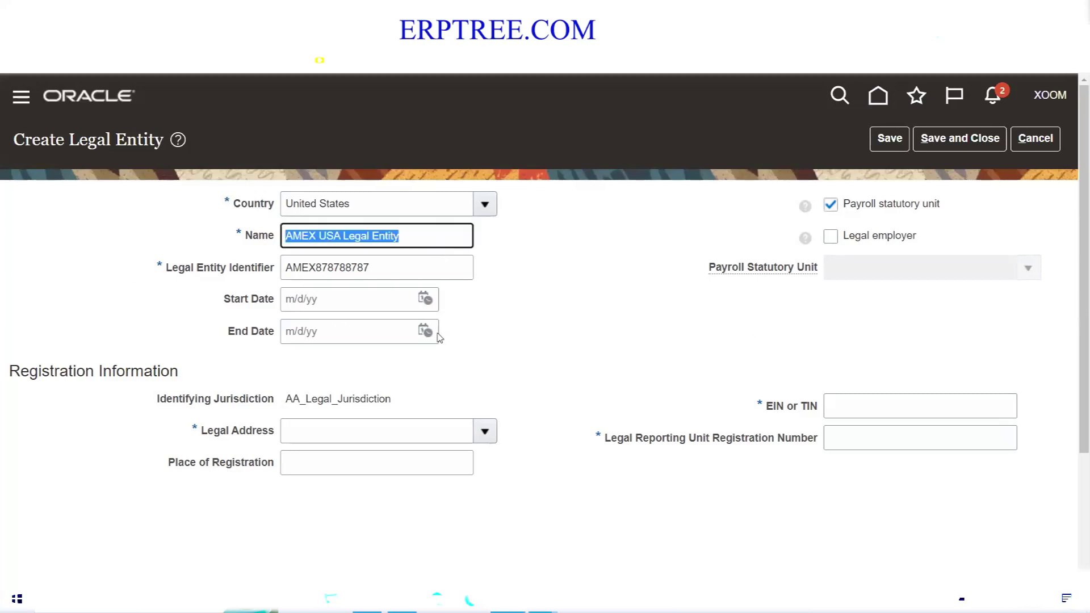
# - Designate AMEX USA Legal Entity as a legal employer
pyautogui.click(831, 237)
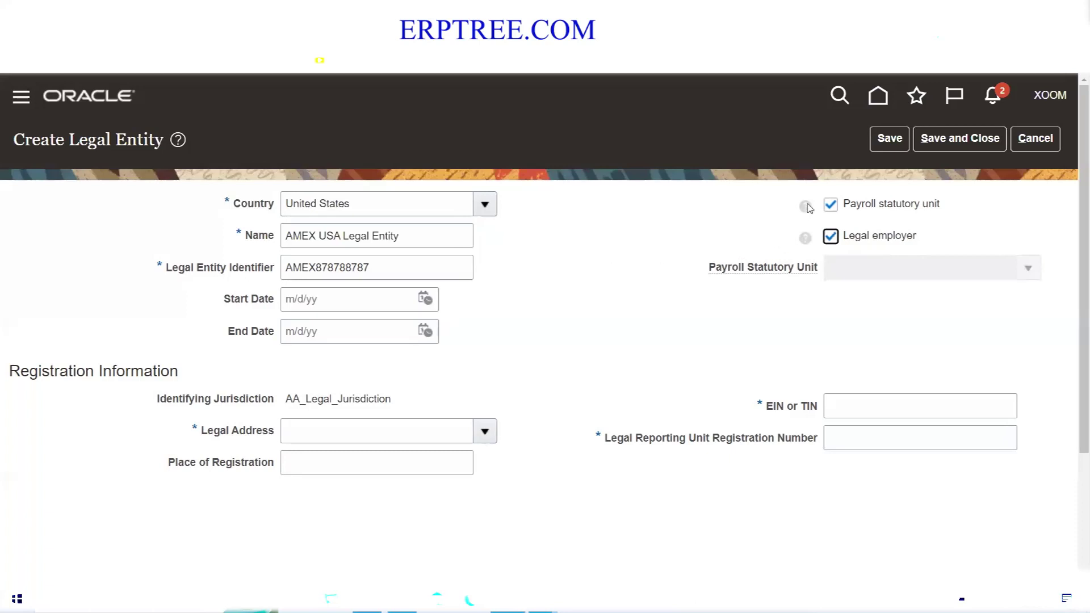
pyautogui.moveTo(807, 207)
pyautogui.moveTo(806, 240)
# - Search the legal addresses for "AMEX Legal" and assign the matching AMEX Legal Address to the legal entity
pyautogui.scroll(-1, 502, 308)
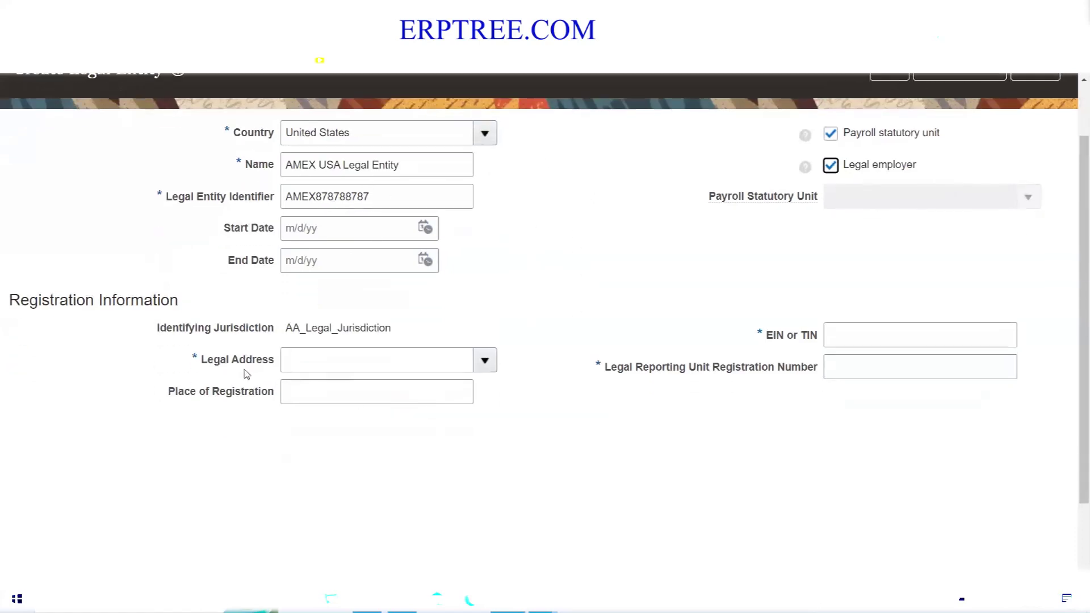
pyautogui.doubleClick(221, 363)
pyautogui.tripleClick(220, 363)
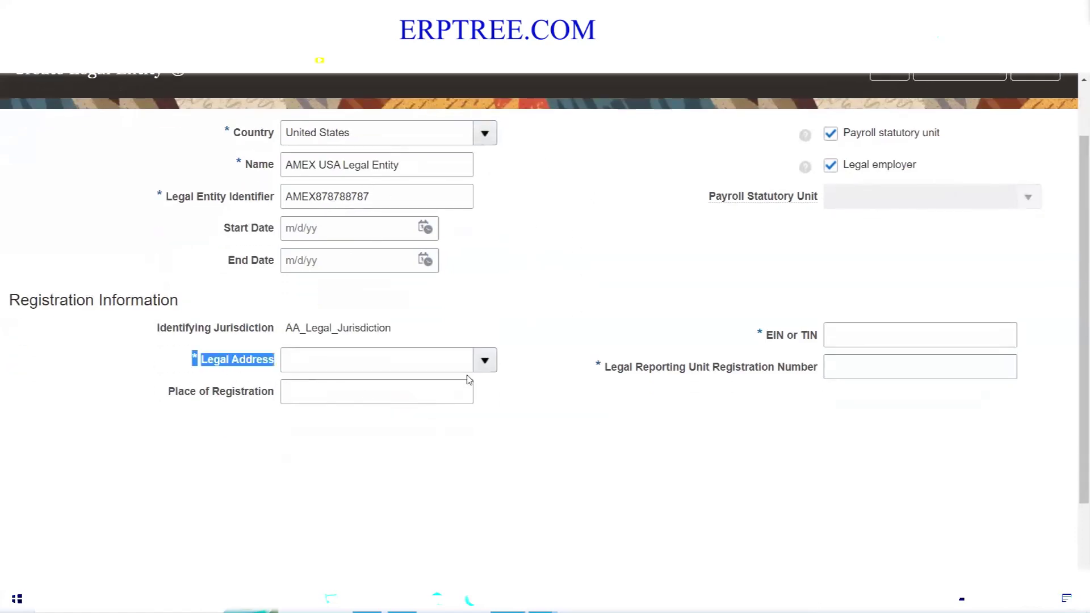
pyautogui.click(484, 361)
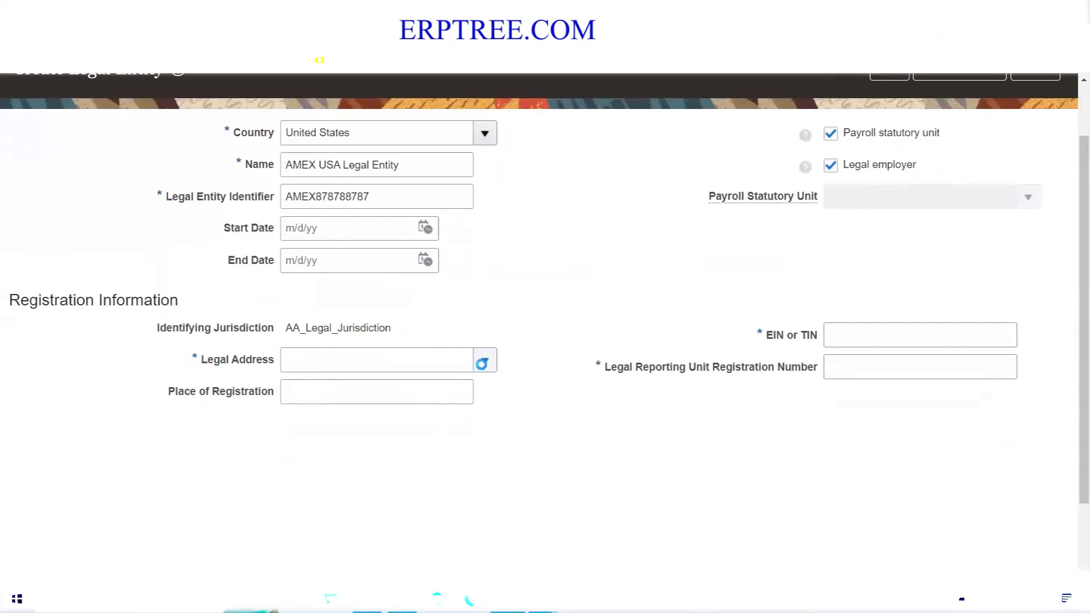
pyautogui.scroll(-1, 482, 366)
pyautogui.scroll(-1, 549, 309)
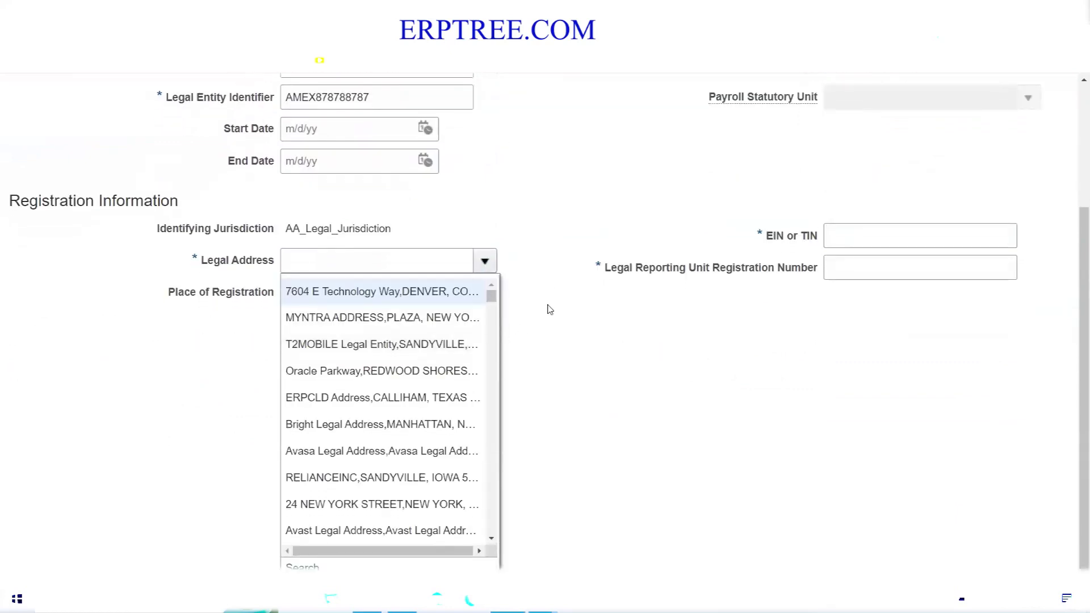
pyautogui.click(302, 567)
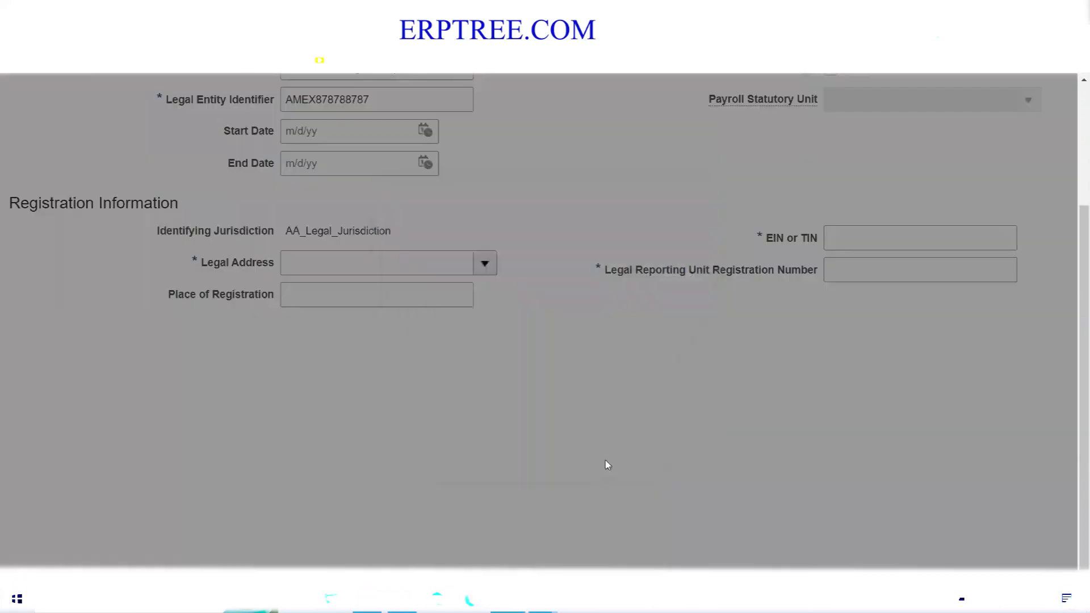
pyautogui.click(536, 260)
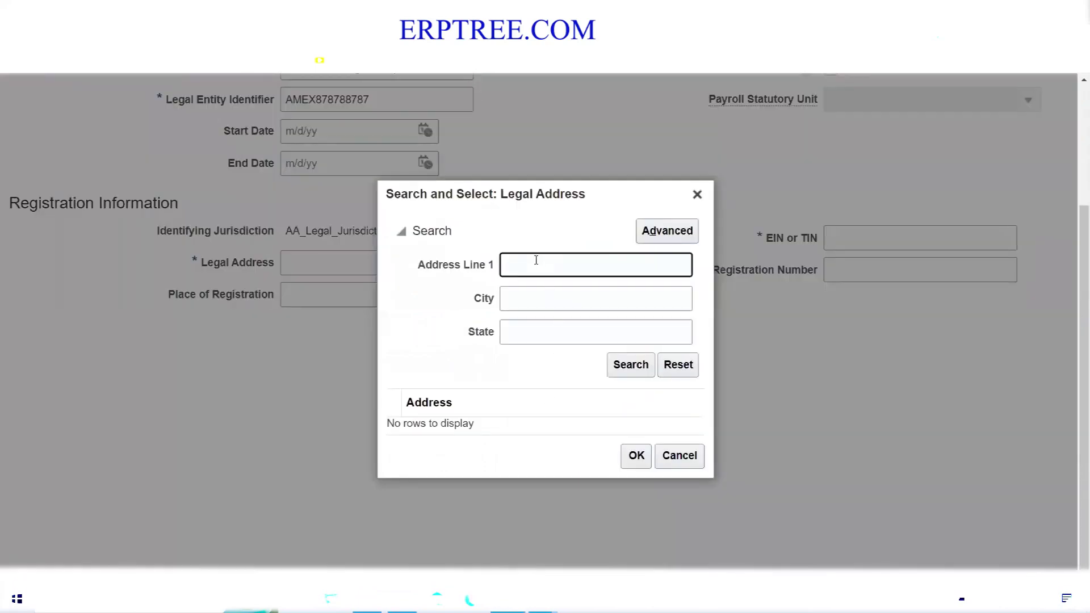
pyautogui.write('AMEX Legal')
pyautogui.click(611, 364)
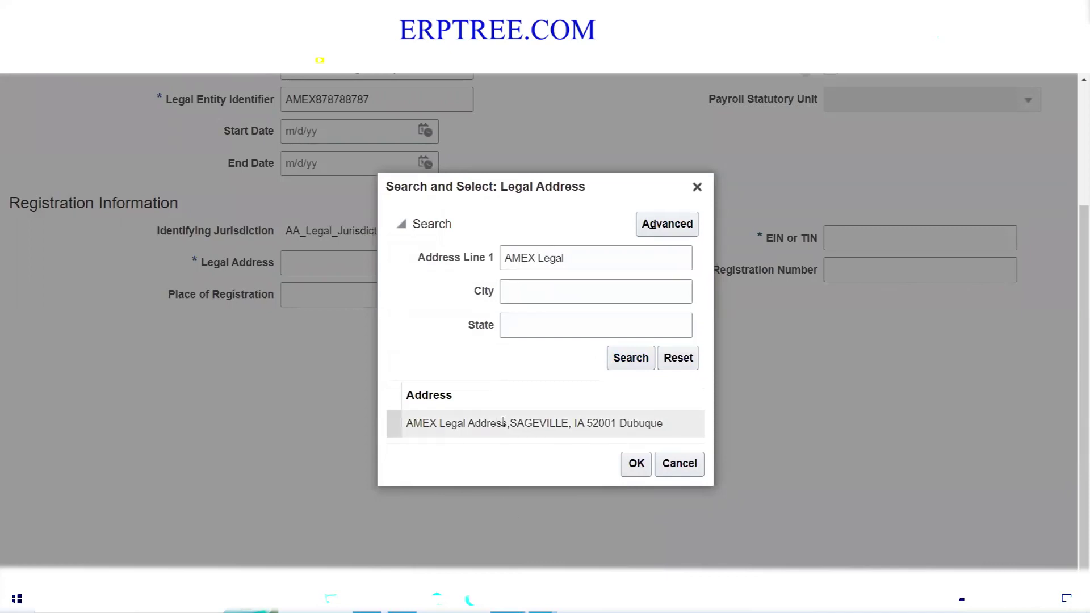
pyautogui.click(464, 422)
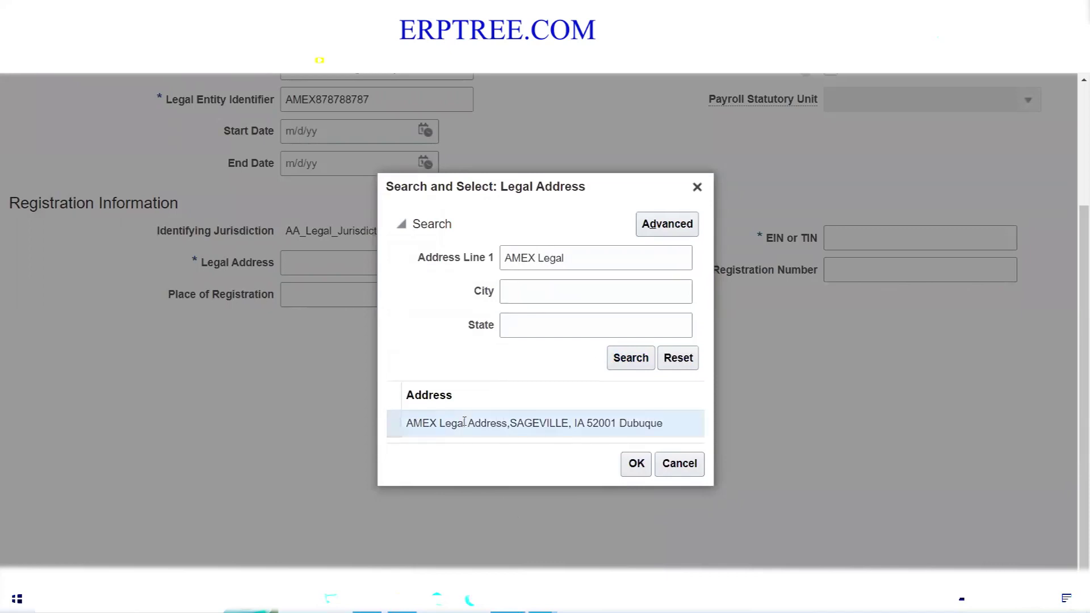
pyautogui.click(636, 463)
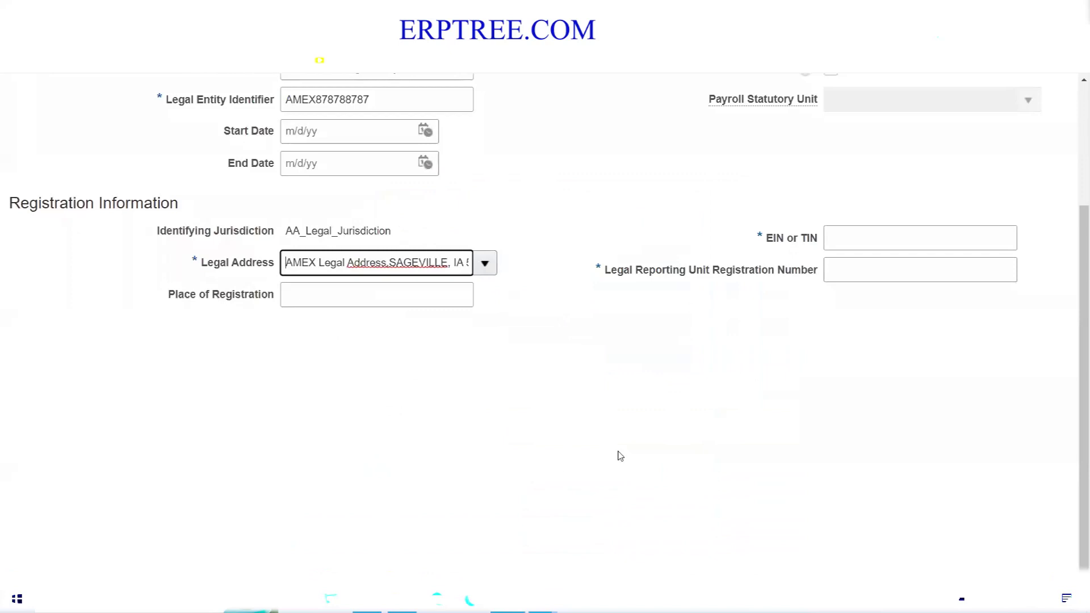
# - Examine the EIN or TIN, Legal Reporting Unit Registration Number and Identifying Jurisdiction fields in the registration information
pyautogui.scroll(1, 624, 457)
pyautogui.tripleClick(805, 315)
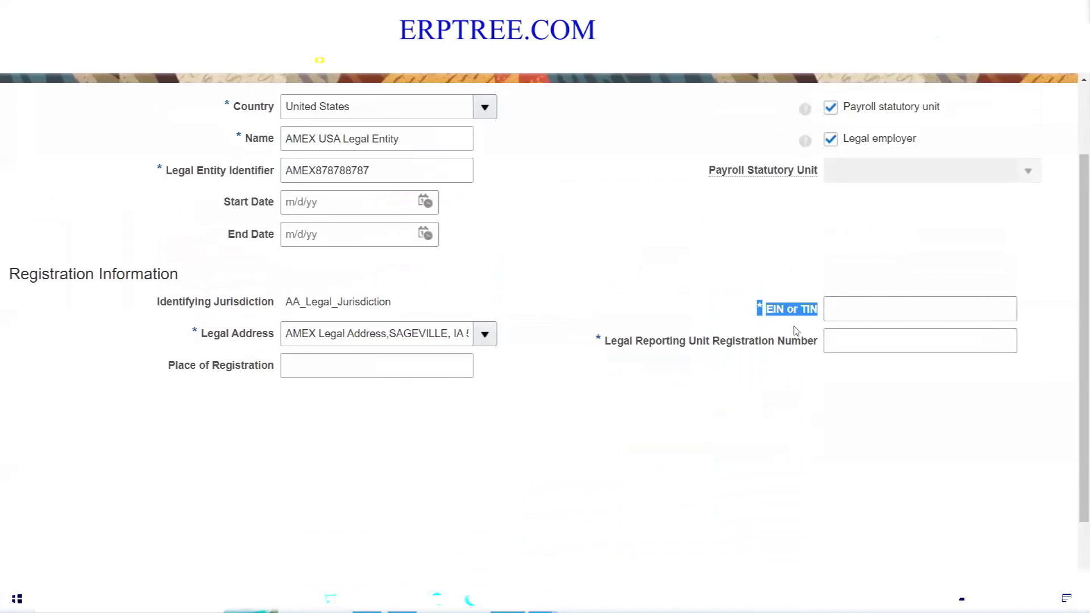
pyautogui.click(863, 301)
pyautogui.click(857, 335)
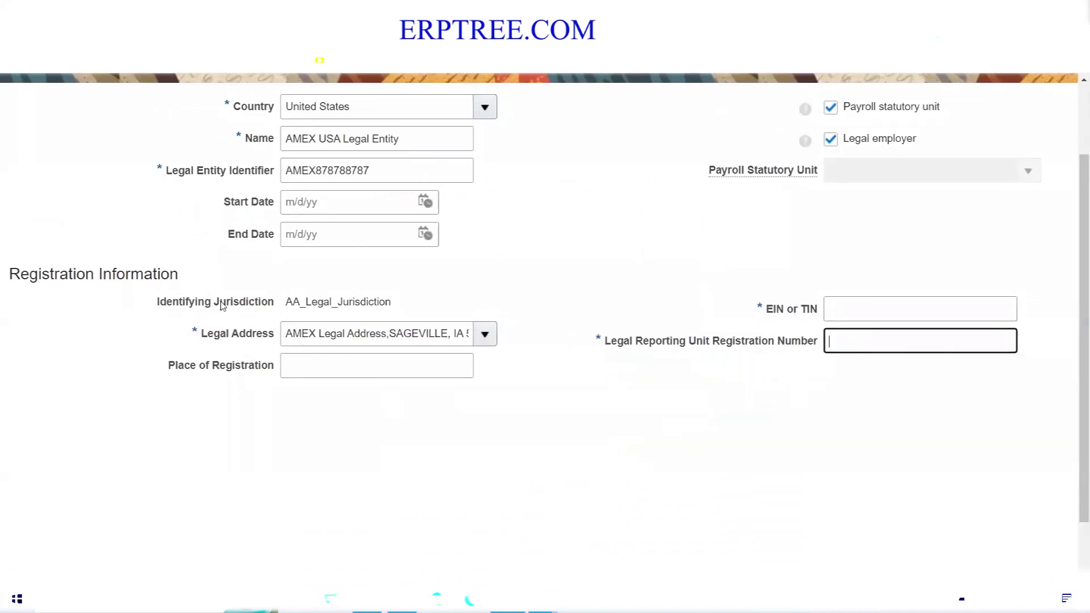
pyautogui.moveTo(220, 303); pyautogui.dragTo(275, 303)
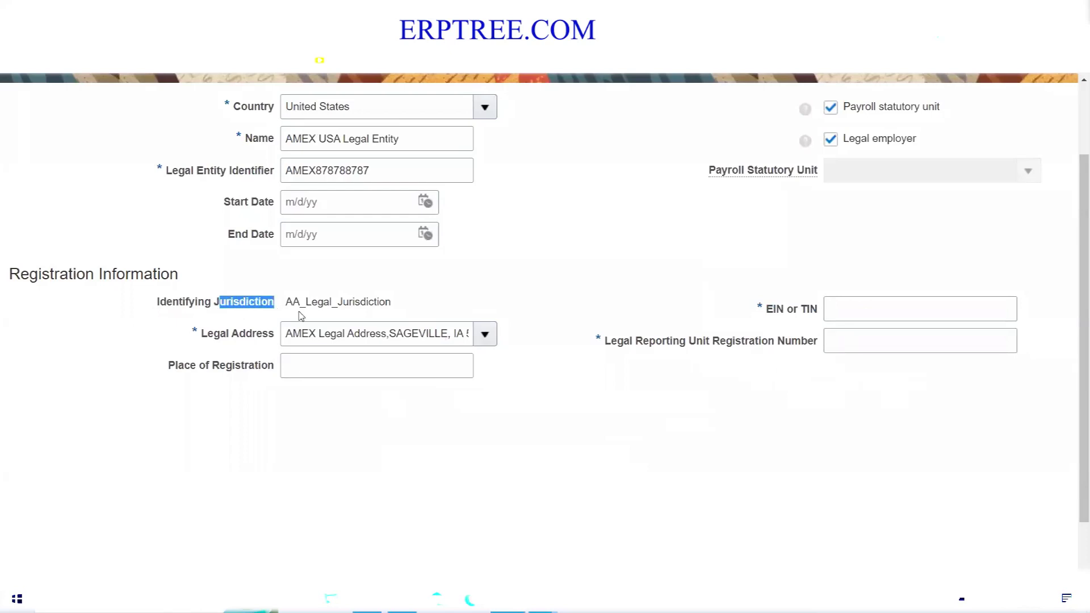
pyautogui.click(316, 303)
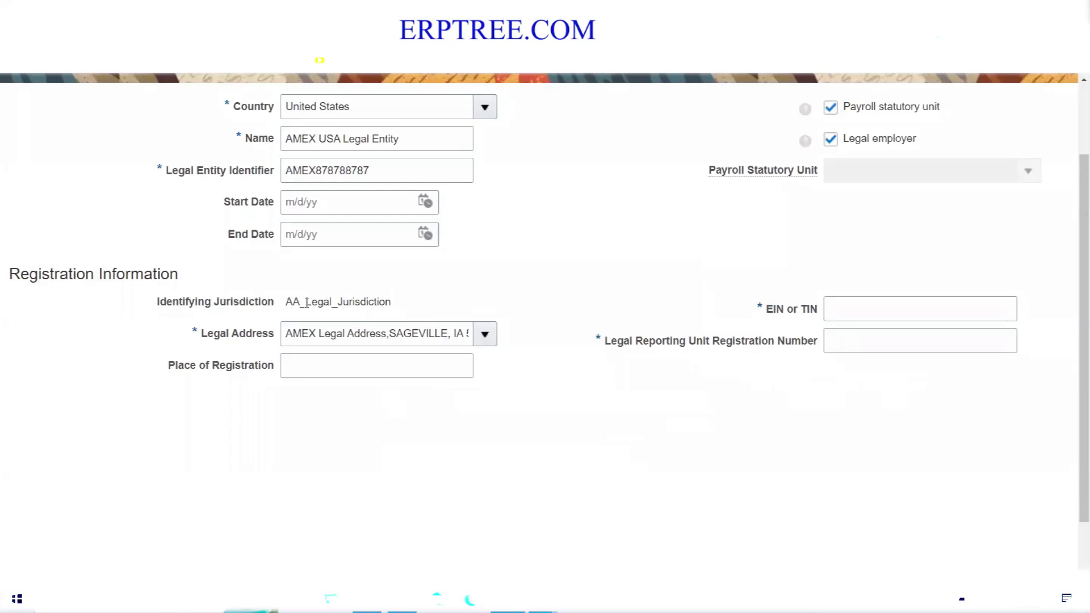
pyautogui.doubleClick(306, 302)
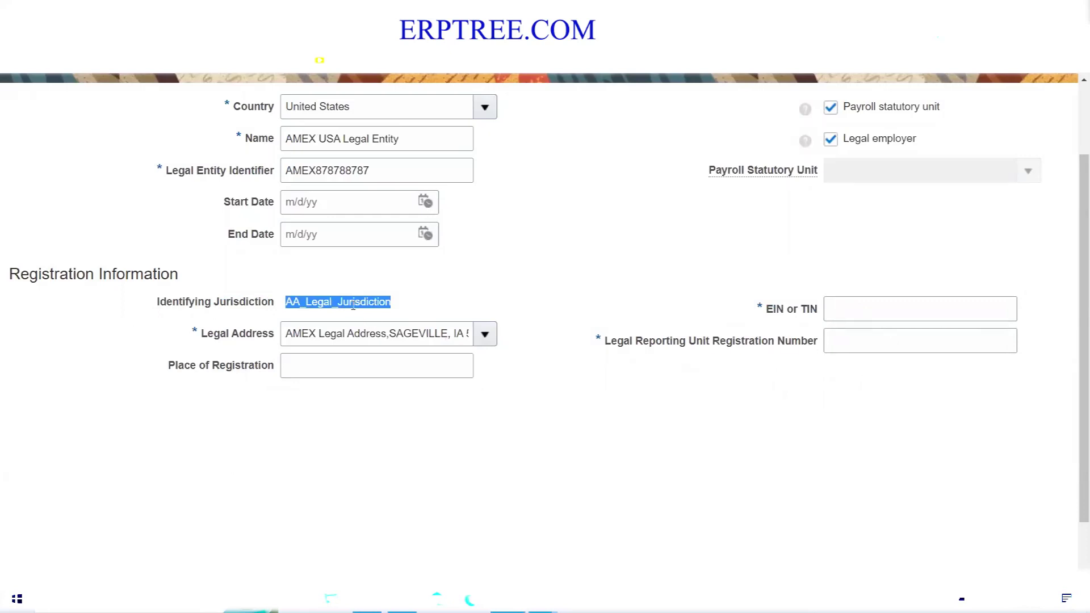
pyautogui.click(311, 304)
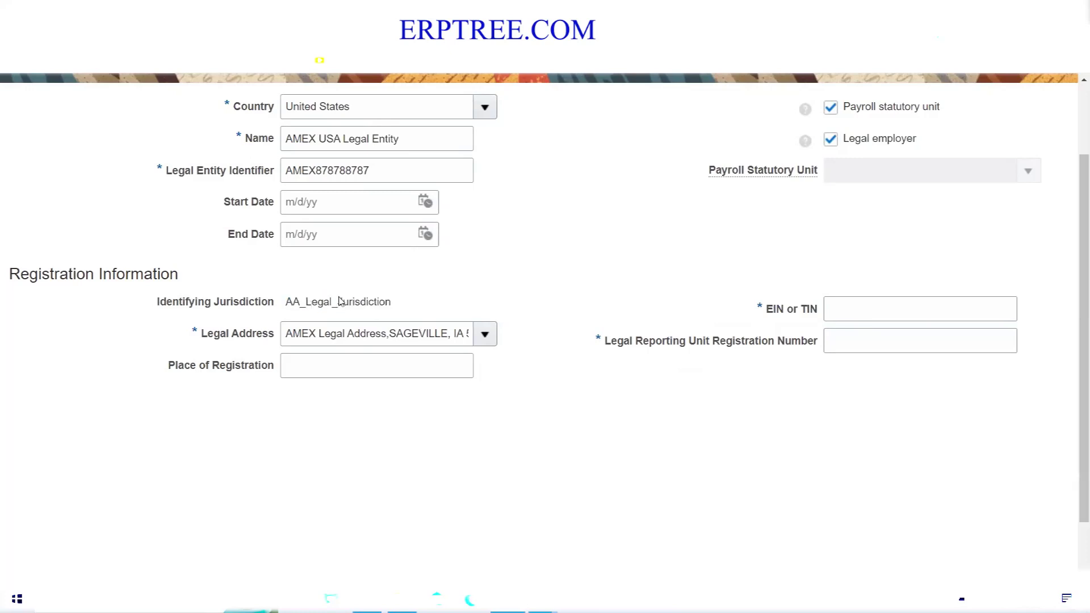
pyautogui.moveTo(339, 301); pyautogui.dragTo(393, 309)
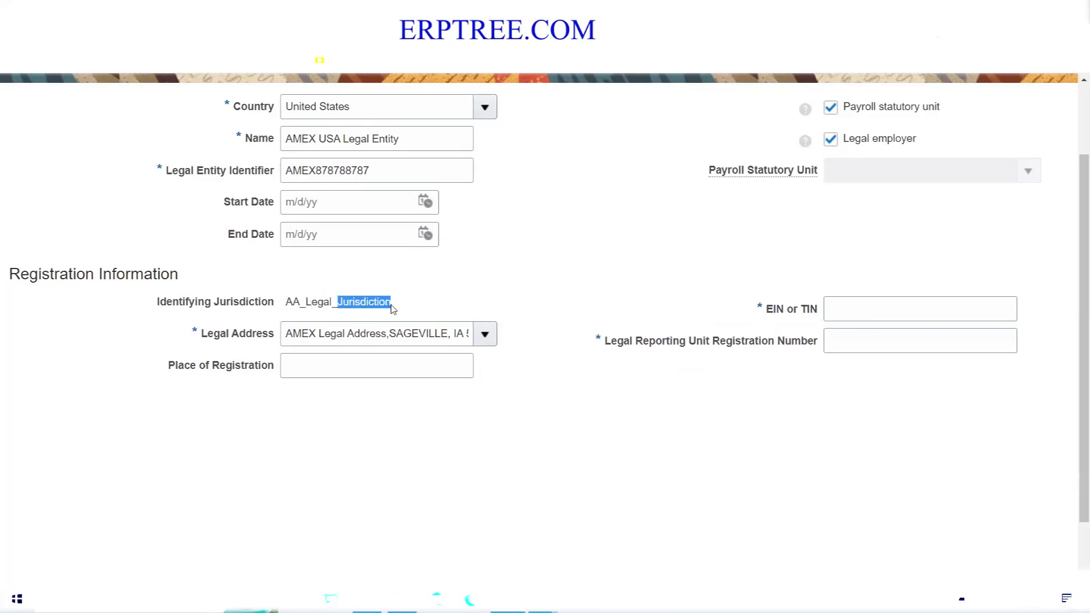
# - Cancel the legal entity creation and search the setup tasks for "Manage Jurisdiction"
pyautogui.scroll(3, 584, 341)
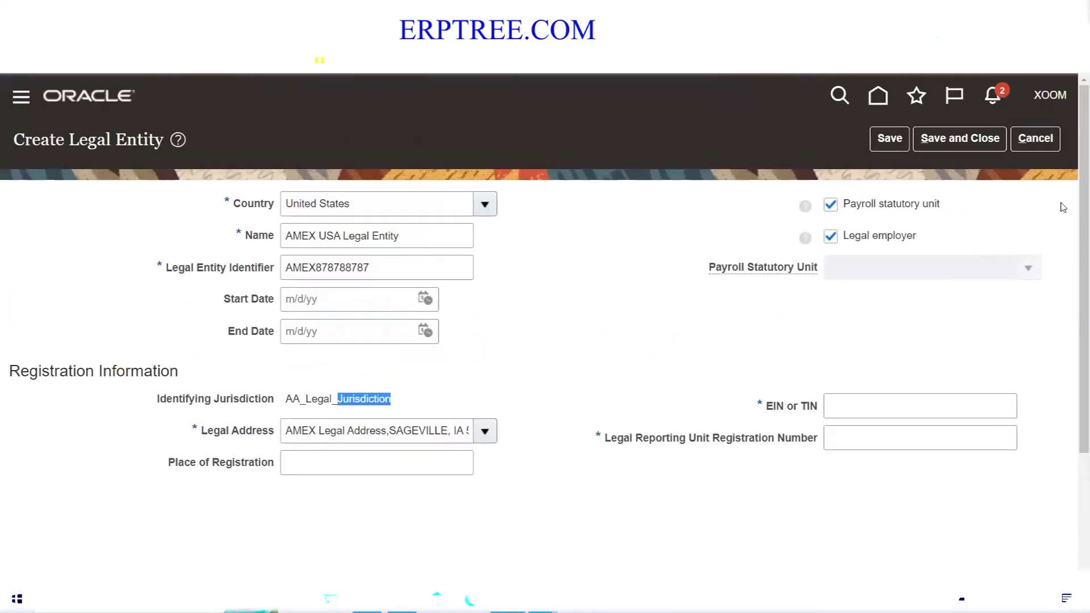
pyautogui.click(1048, 144)
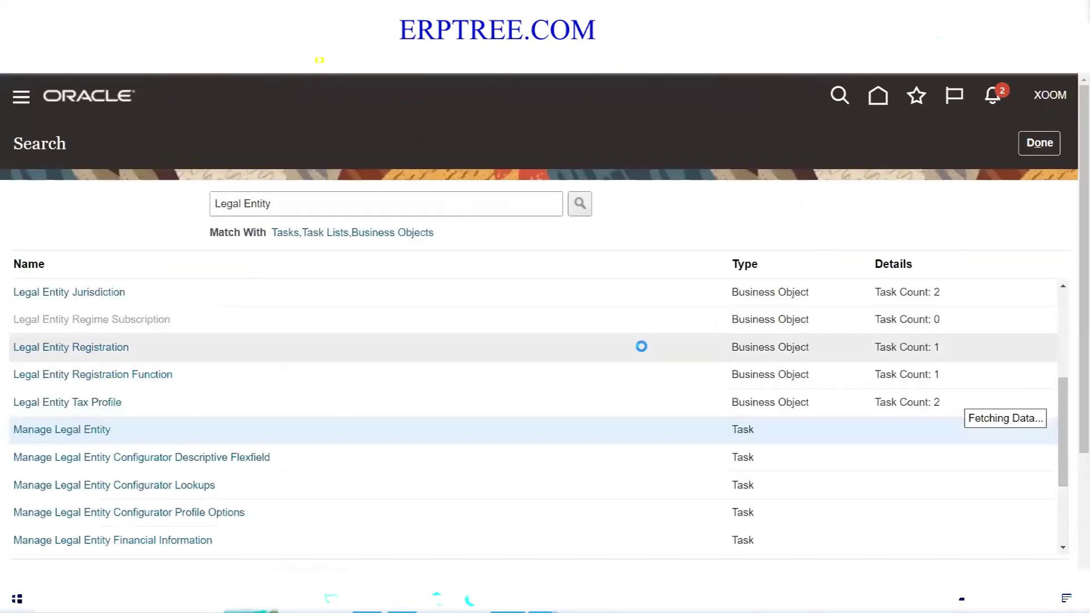
pyautogui.tripleClick(295, 199)
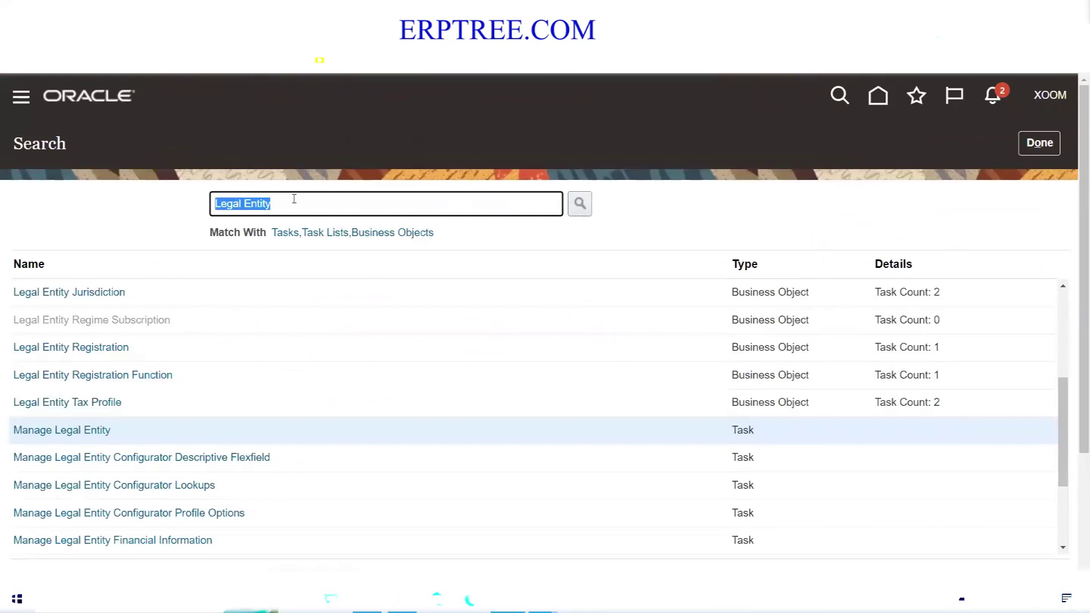
pyautogui.write('Manage J')
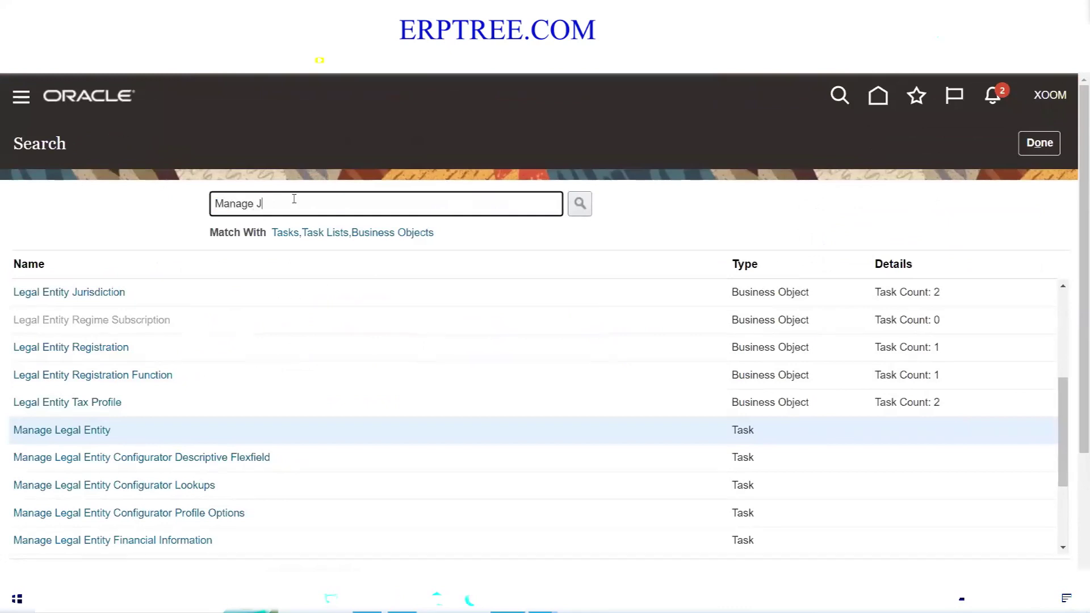
pyautogui.write('urisdiction')
pyautogui.press('Return')
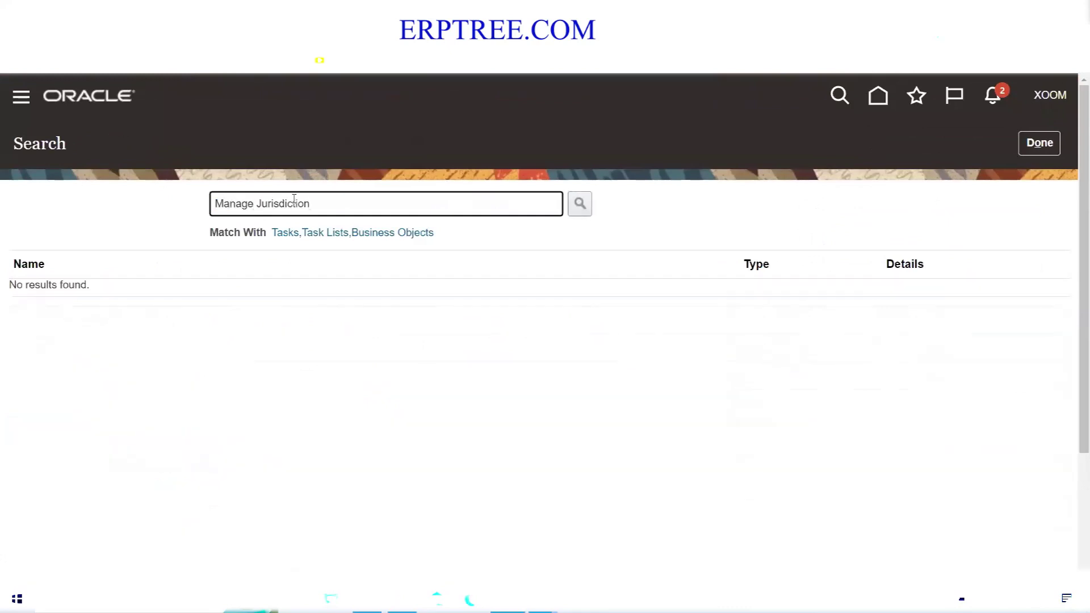
# - Shorten the setup task search to "Jurisdiction" and open Manage Legal Jurisdictions
pyautogui.click(256, 203)
pyautogui.keyDown('shift'); pyautogui.click(213, 203); pyautogui.keyUp('shift')
pyautogui.press('BackSpace')
pyautogui.press('Return')
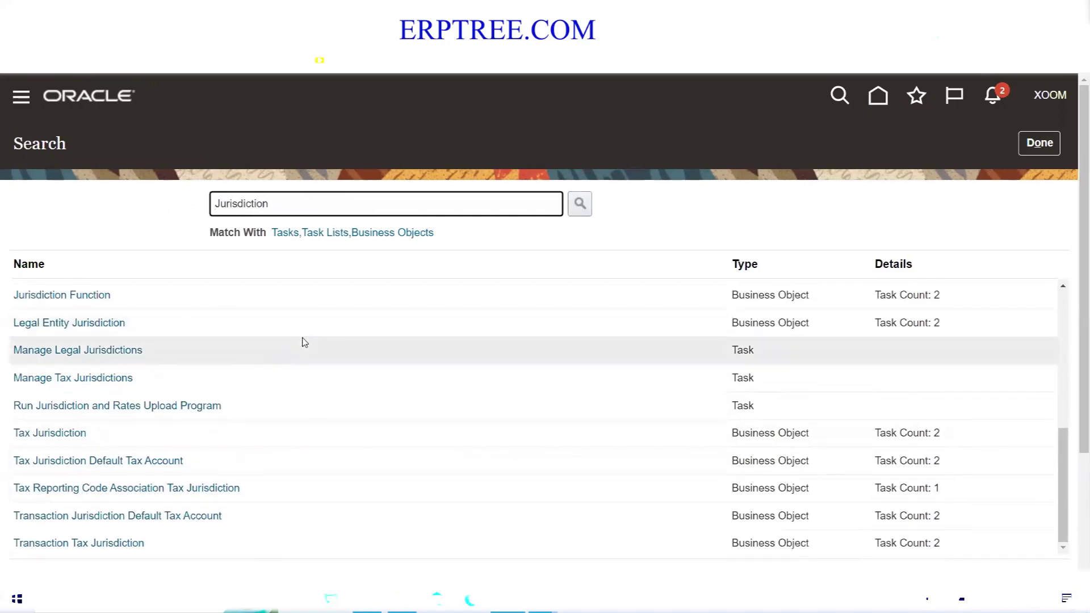
pyautogui.click(91, 350)
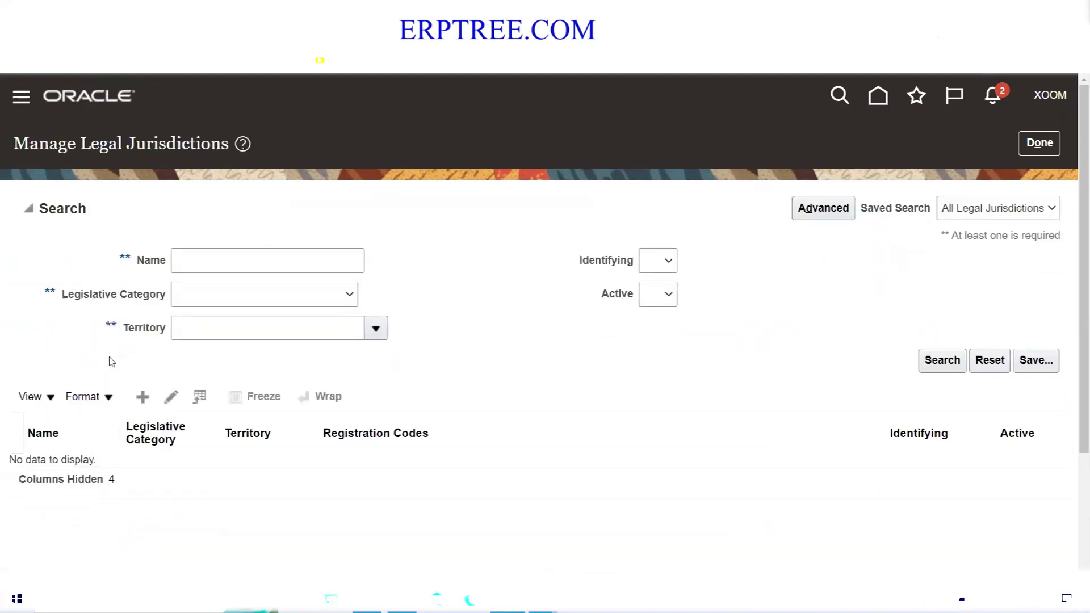
# - Search for legal jurisdictions whose territory is the country United States
pyautogui.click(942, 360)
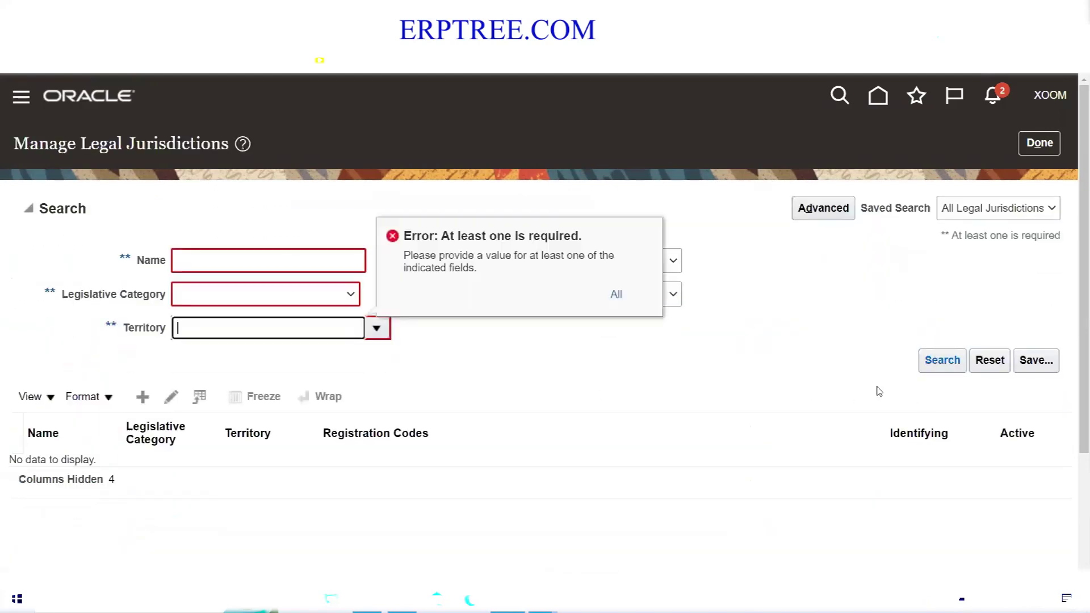
pyautogui.click(179, 262)
pyautogui.click(379, 332)
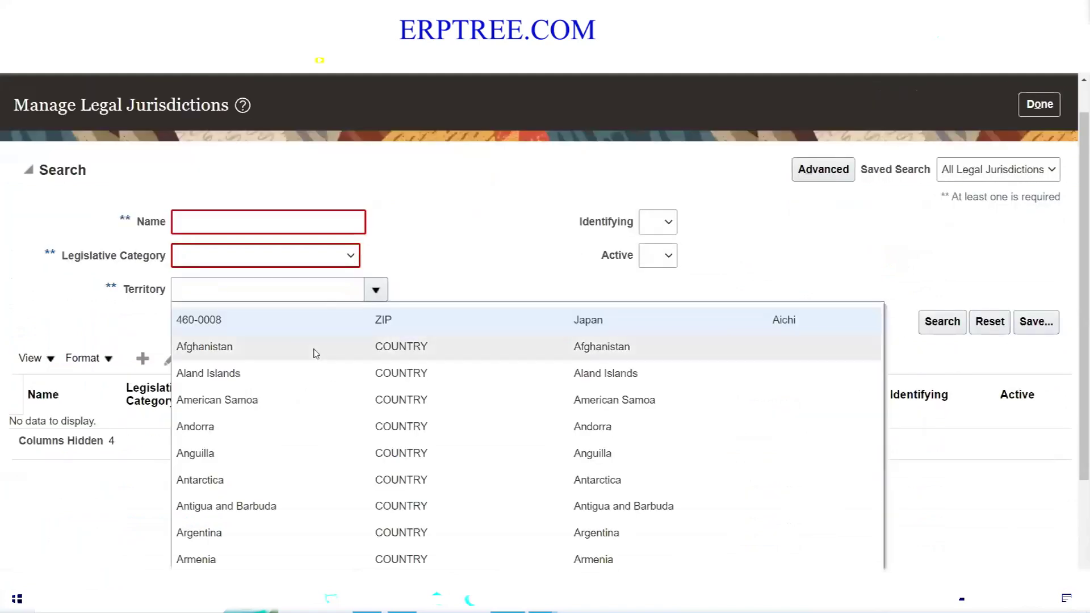
pyautogui.scroll(-3, 314, 354)
pyautogui.click(197, 467)
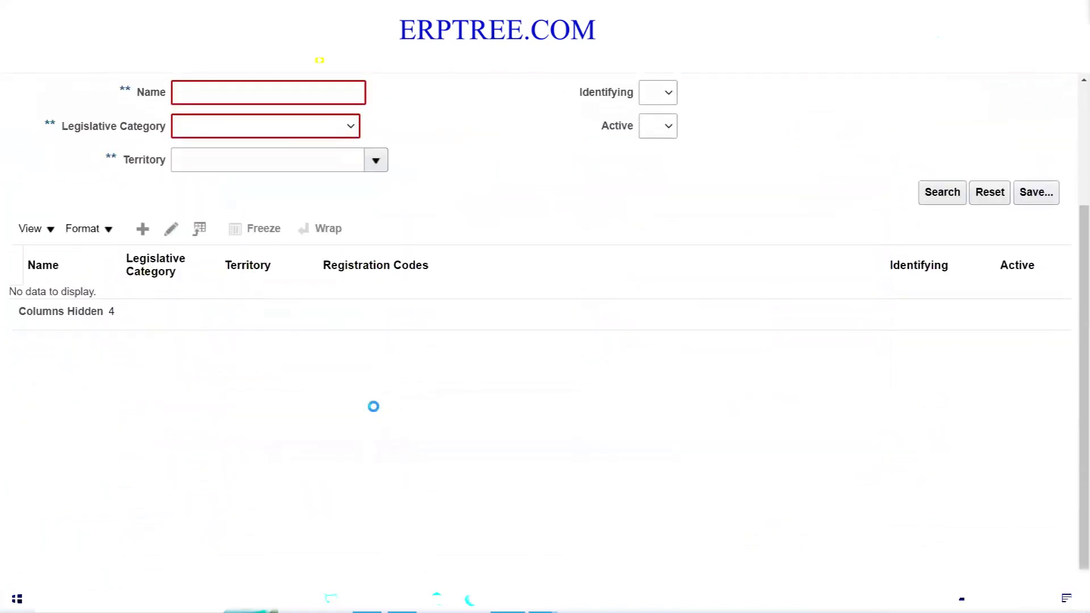
pyautogui.write('U')
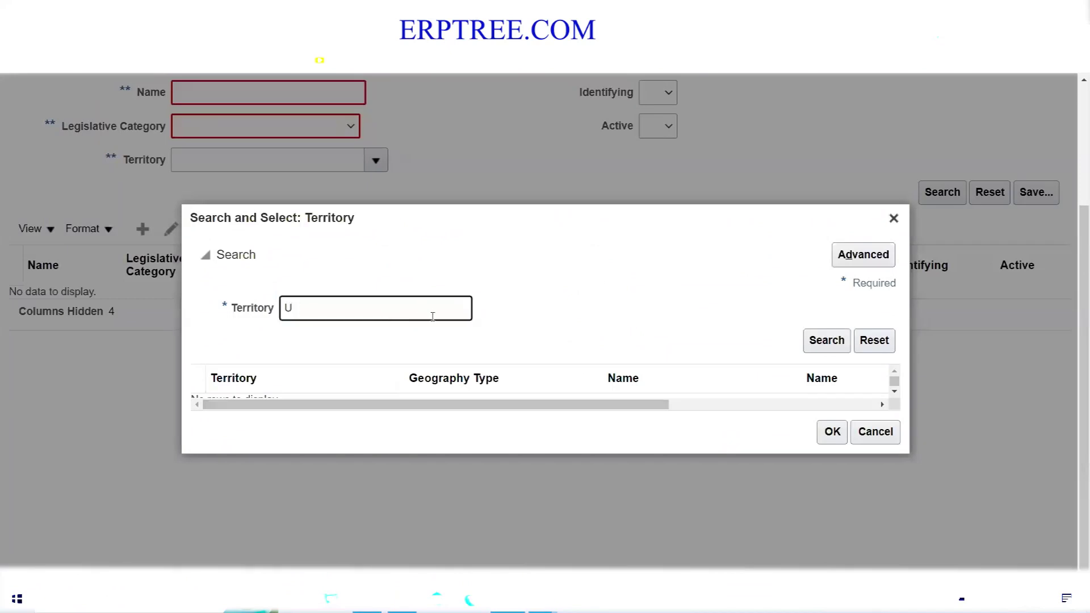
pyautogui.write('Snited')
pyautogui.click(827, 341)
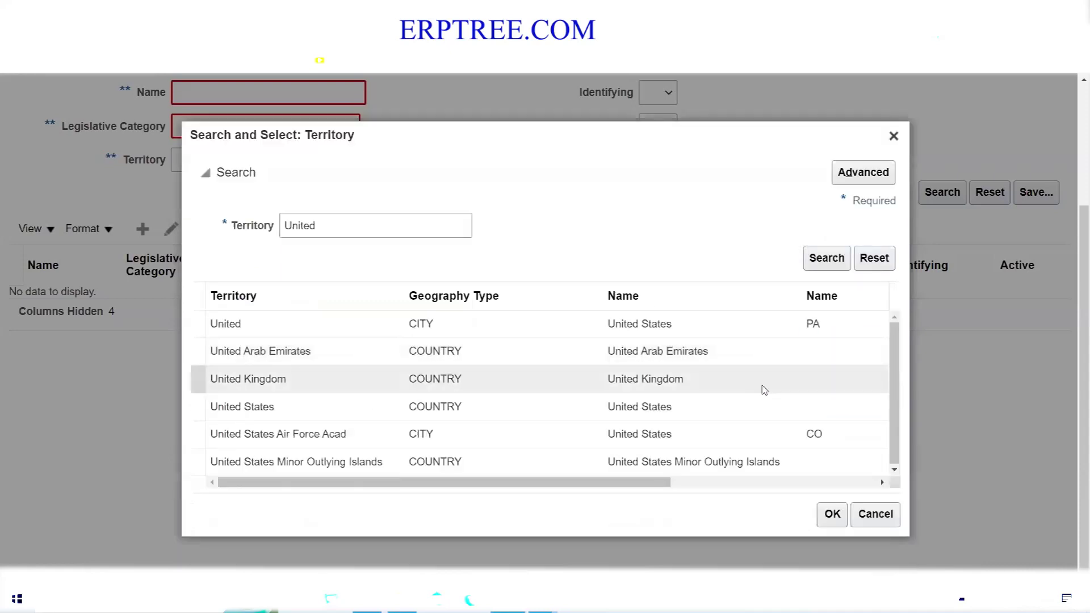
pyautogui.click(278, 412)
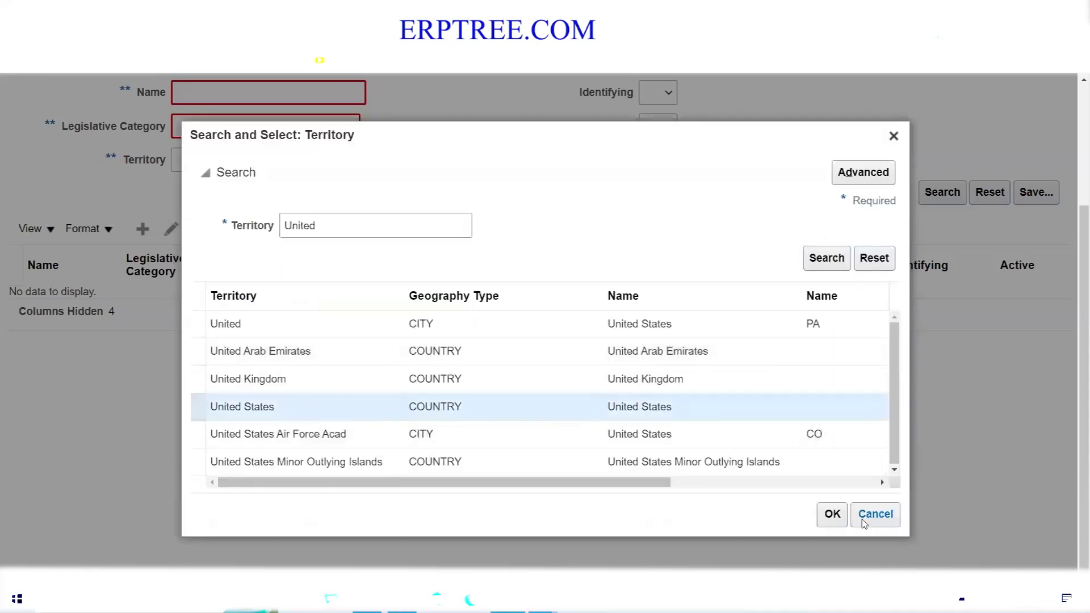
pyautogui.click(831, 515)
pyautogui.click(941, 192)
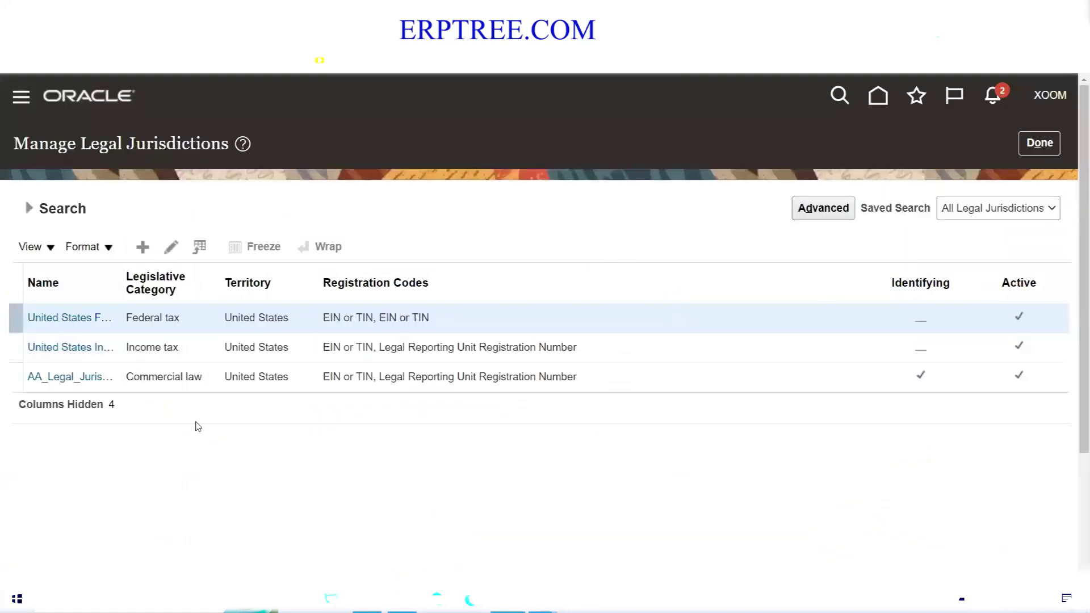
# - Widen the Name column of the jurisdictions table and select the AA_Legal_Jurisdiction row
pyautogui.moveTo(126, 265); pyautogui.dragTo(284, 290)
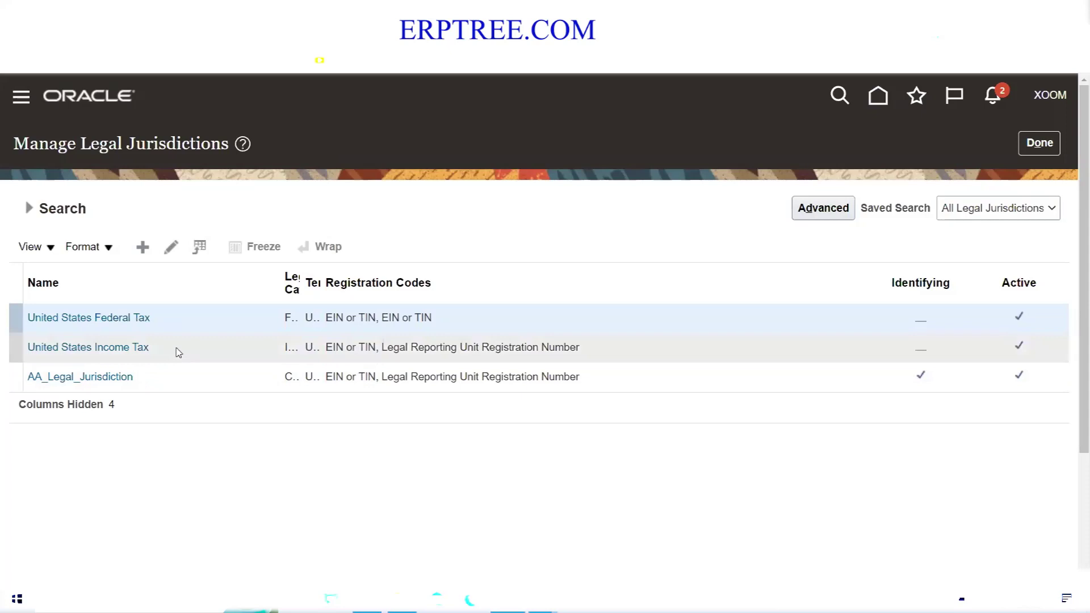
pyautogui.click(179, 352)
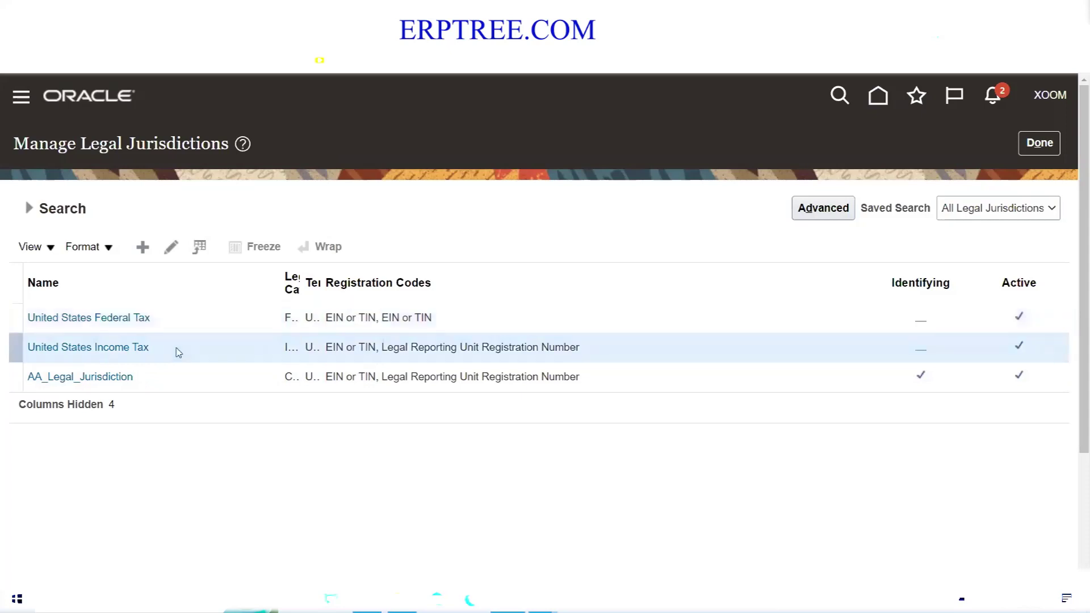
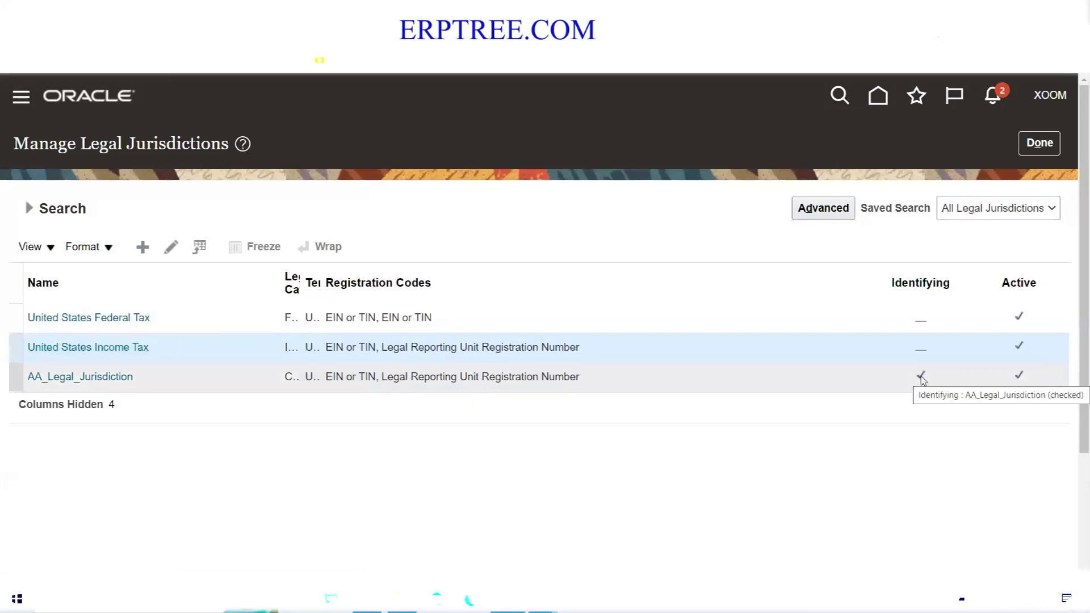
pyautogui.click(179, 384)
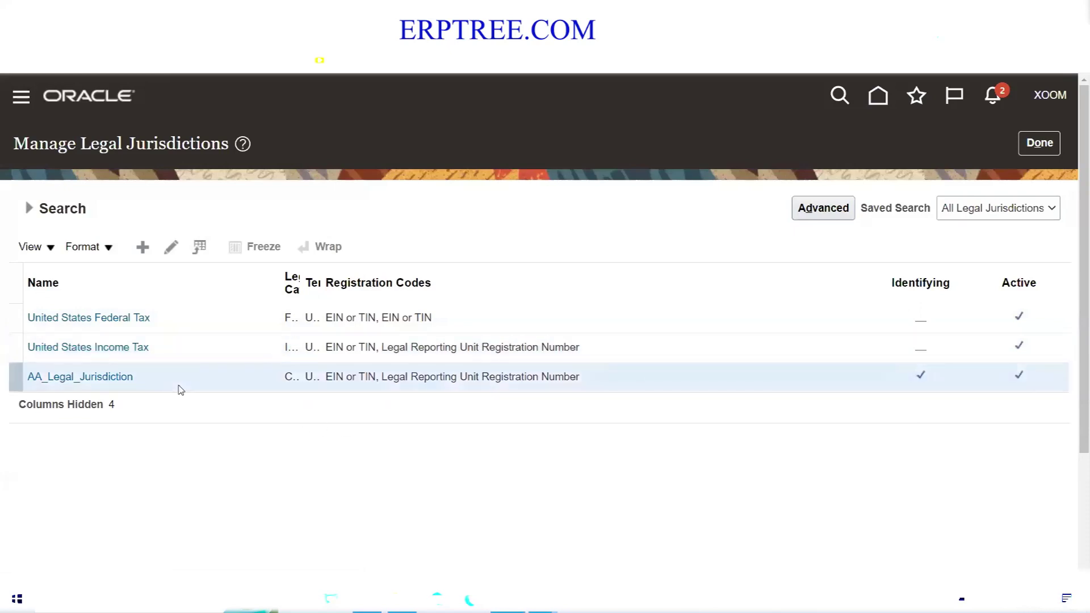
# - Open AA_Legal_Jurisdiction for editing, check its Identifying options, and save and close it
pyautogui.click(171, 246)
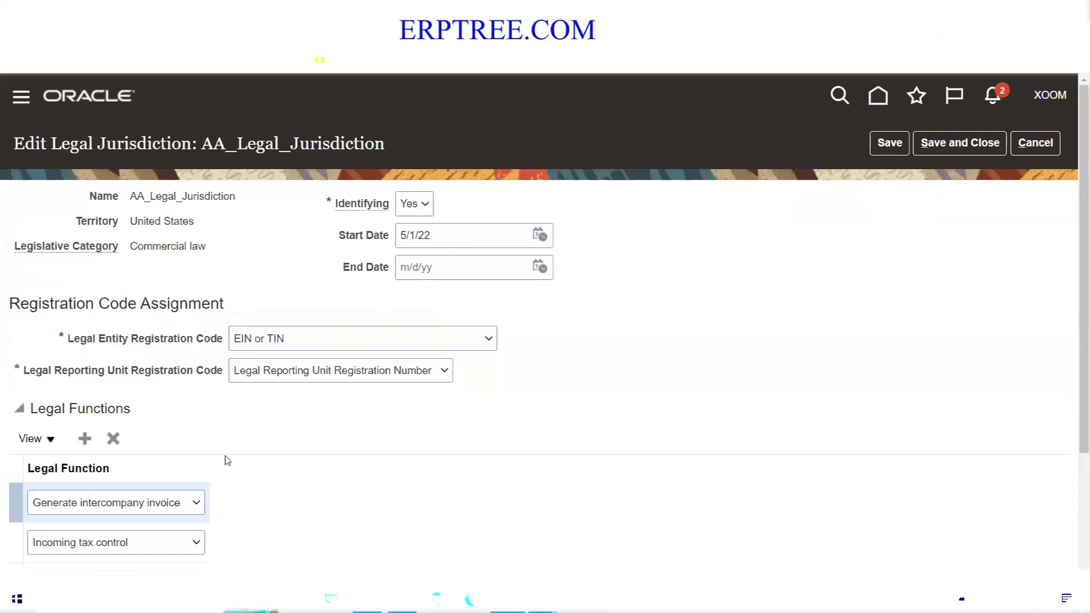
pyautogui.click(418, 202)
pyautogui.click(970, 149)
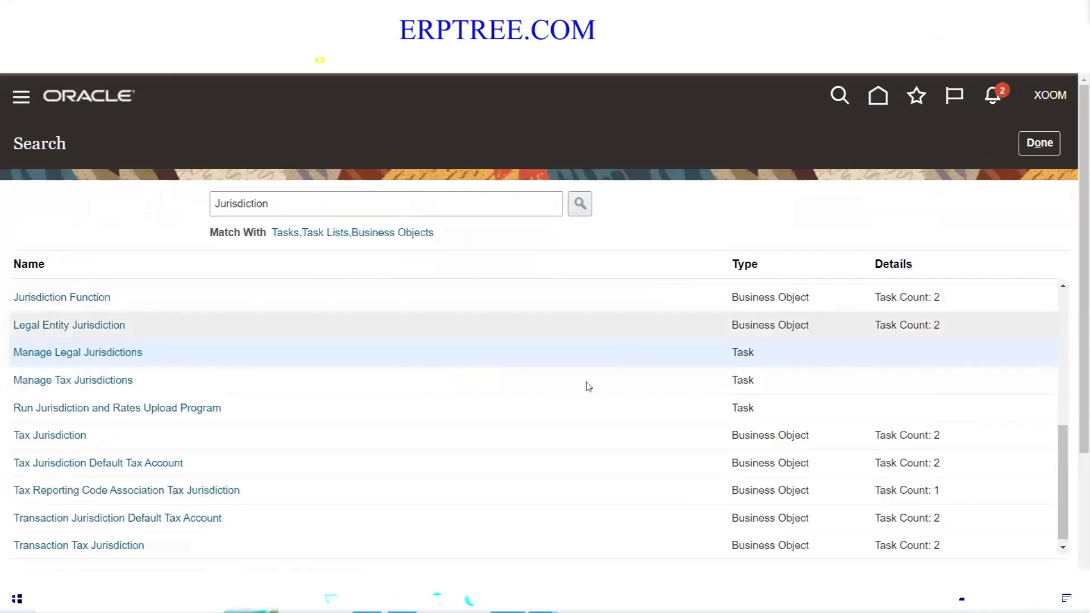
# - Reopen Manage Legal Jurisdictions and find the jurisdictions whose territory is the country United States, looking the territory up with "united"
pyautogui.click(119, 353)
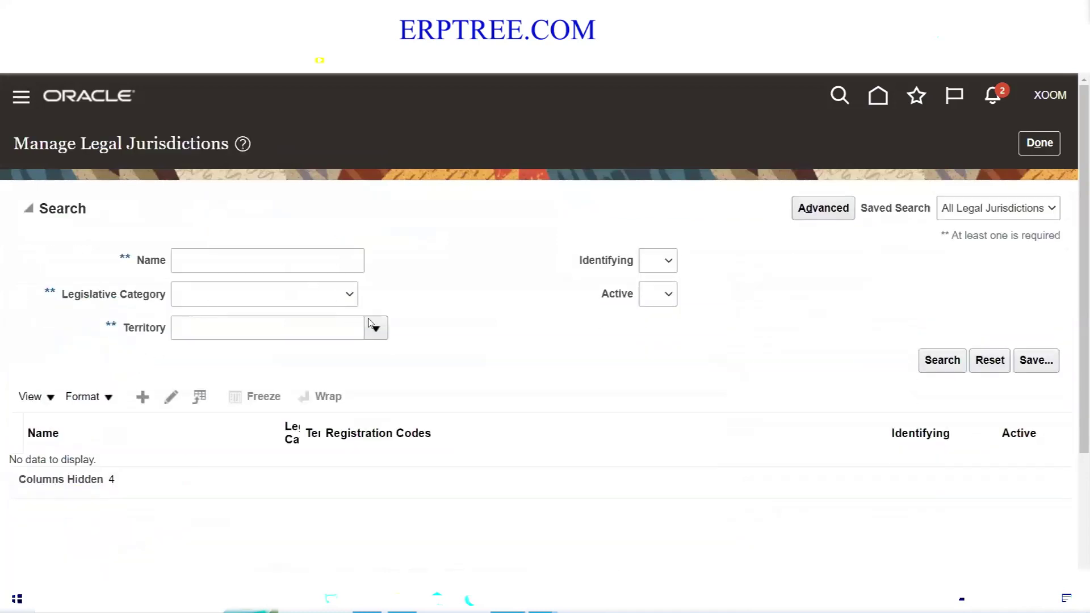
pyautogui.click(378, 331)
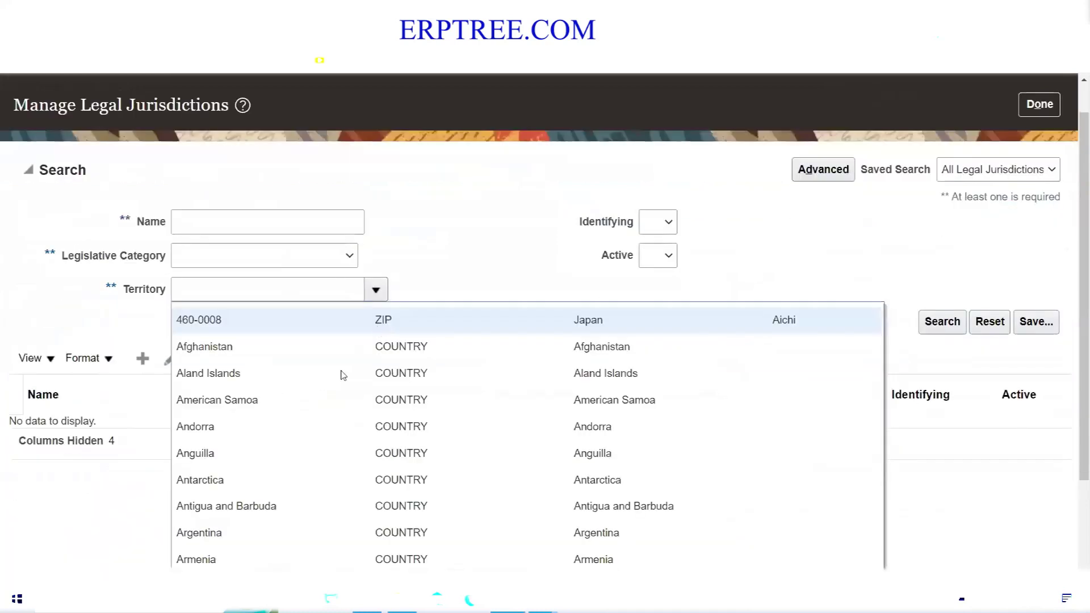
pyautogui.click(235, 278)
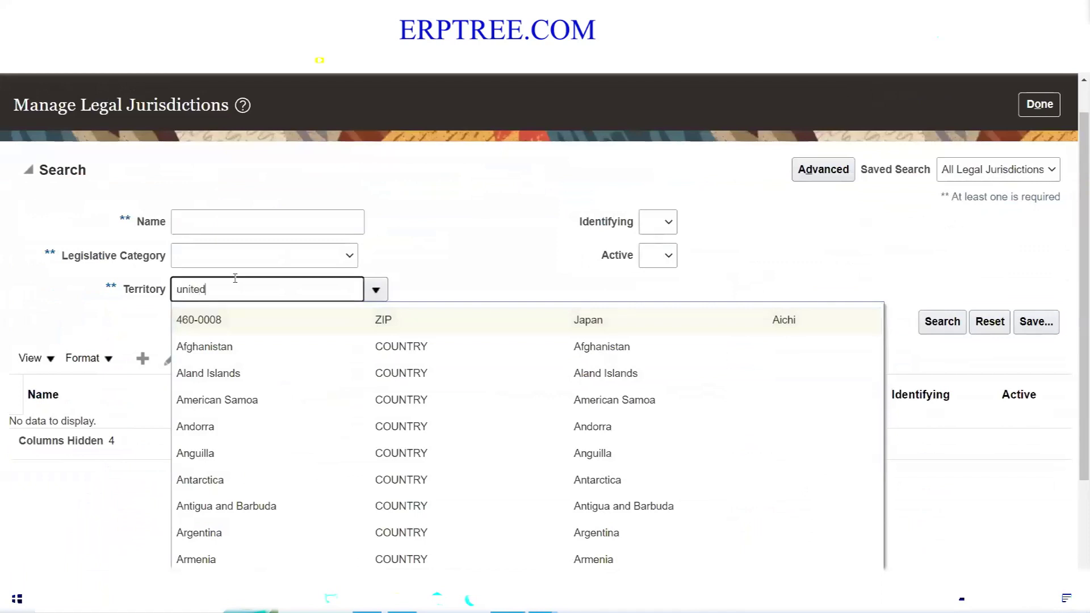
pyautogui.press('Tab')
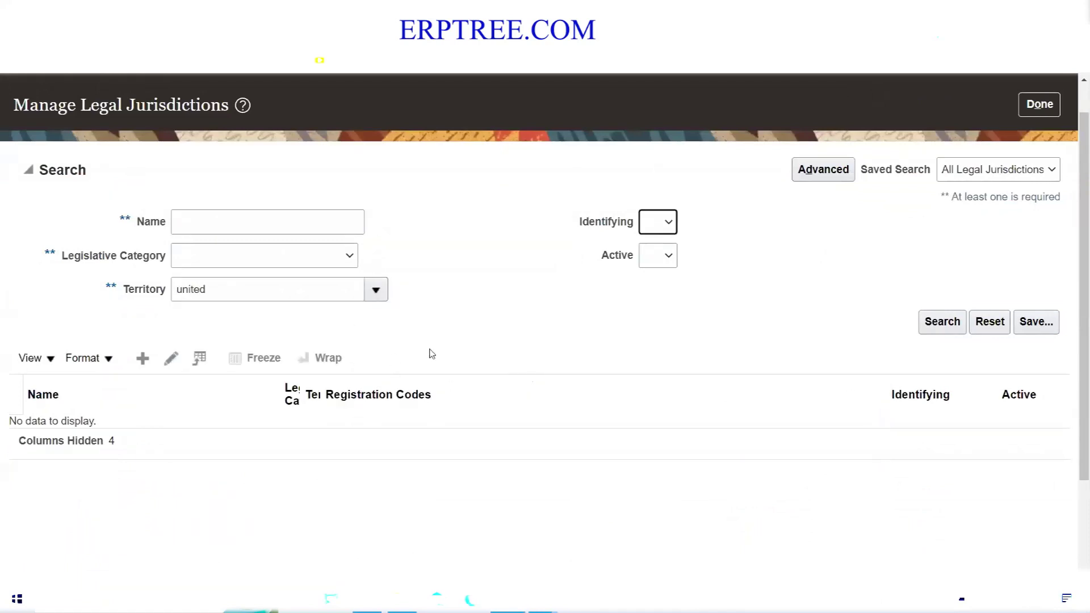
pyautogui.click(373, 298)
pyautogui.scroll(-2, 276, 476)
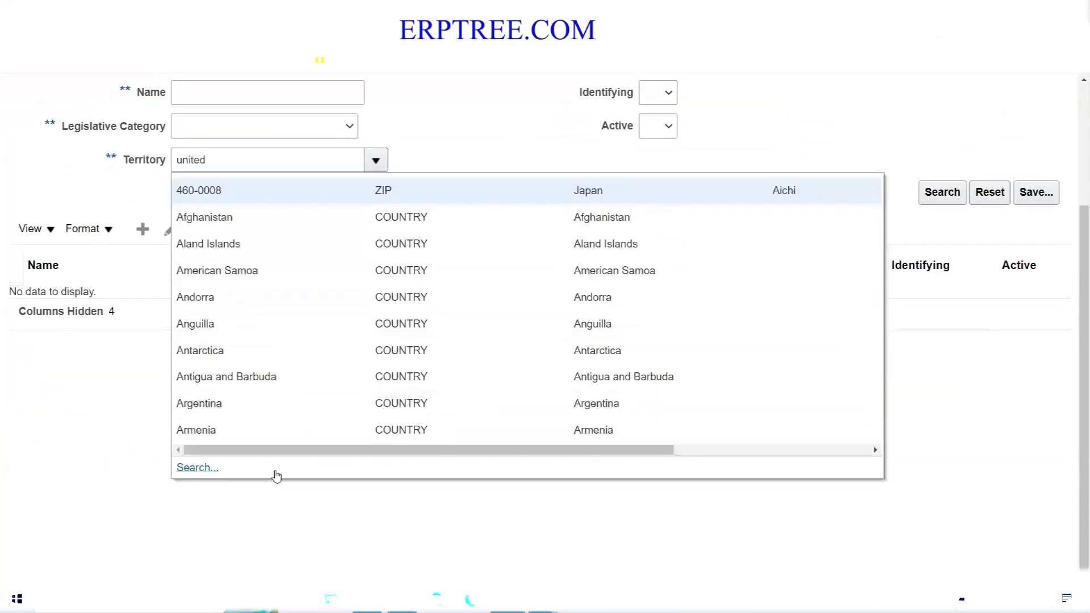
pyautogui.click(205, 467)
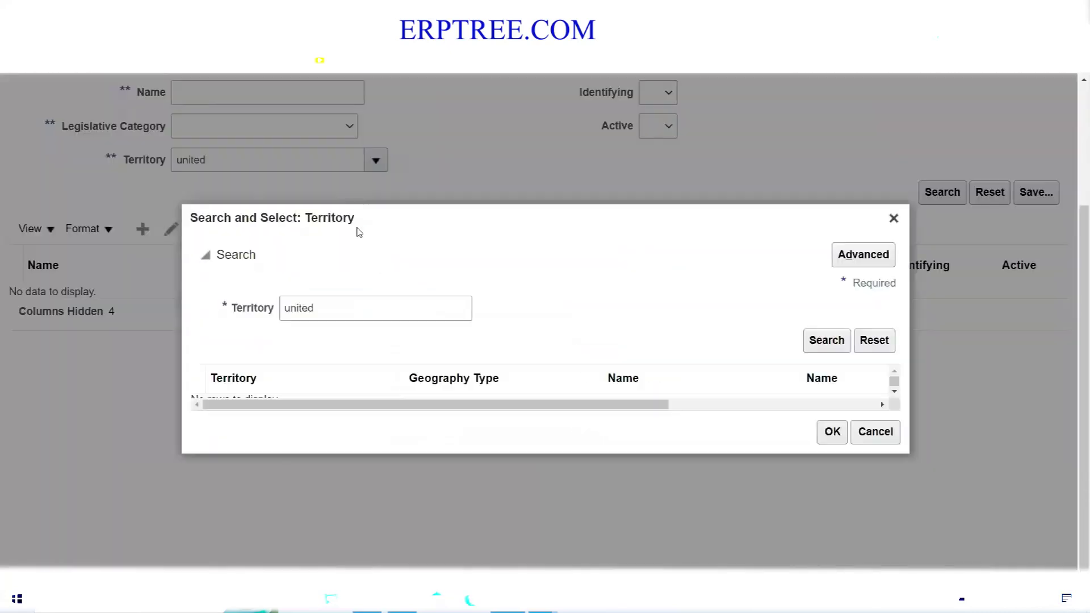
pyautogui.click(839, 341)
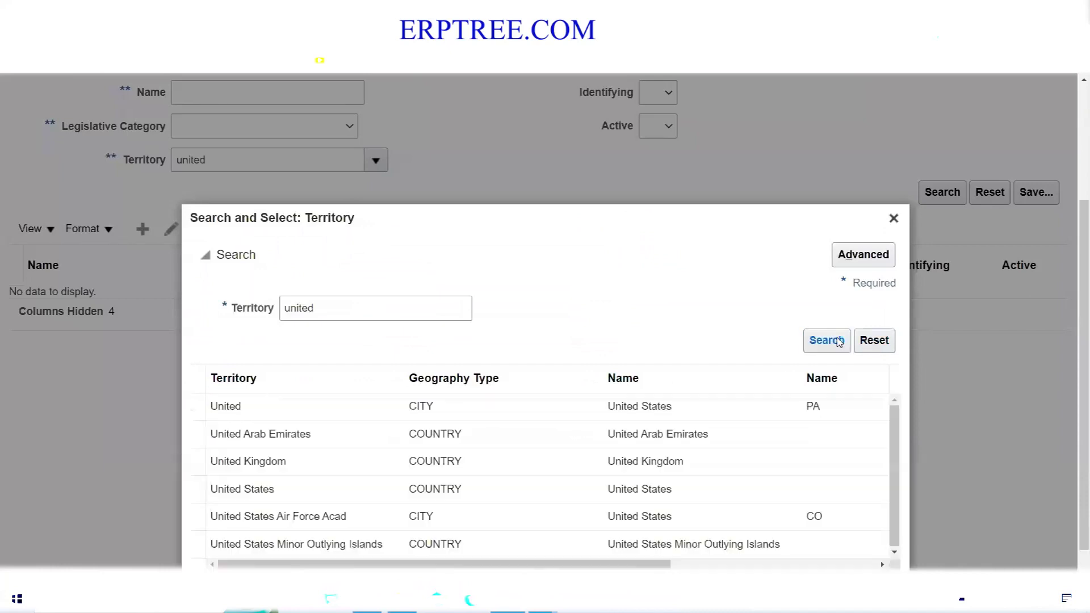
pyautogui.click(304, 407)
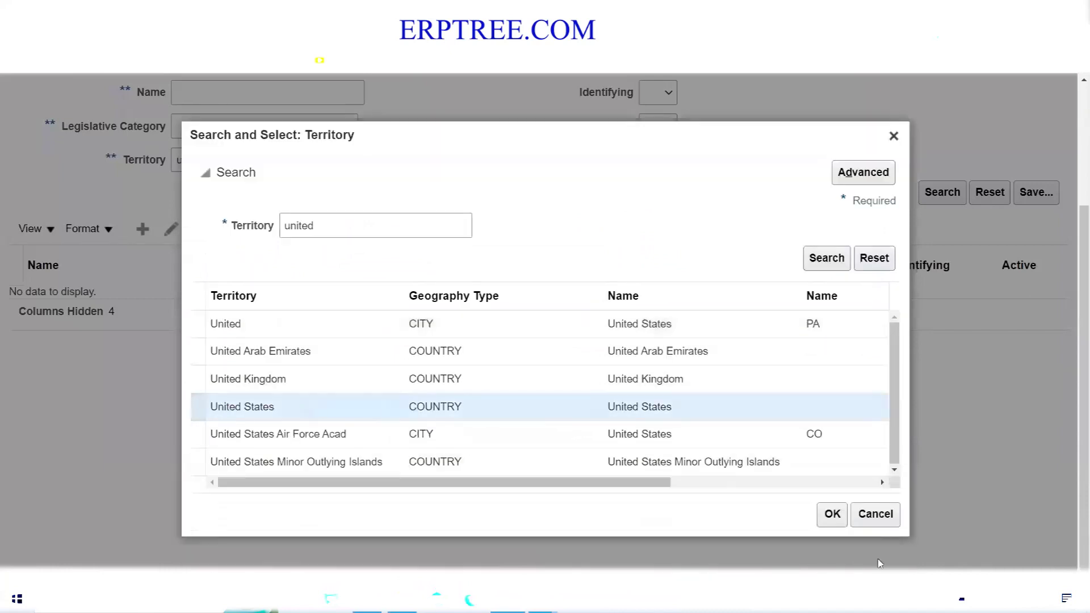
pyautogui.click(829, 515)
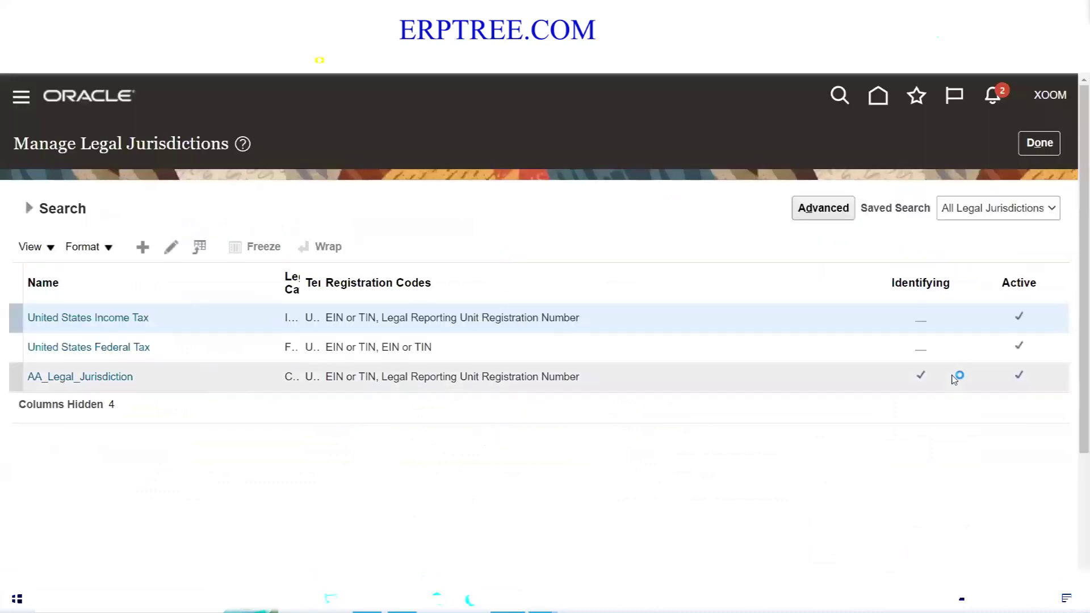
# - Set Identifying to Yes for the United States Federal Tax jurisdiction, and save and close it
pyautogui.click(196, 354)
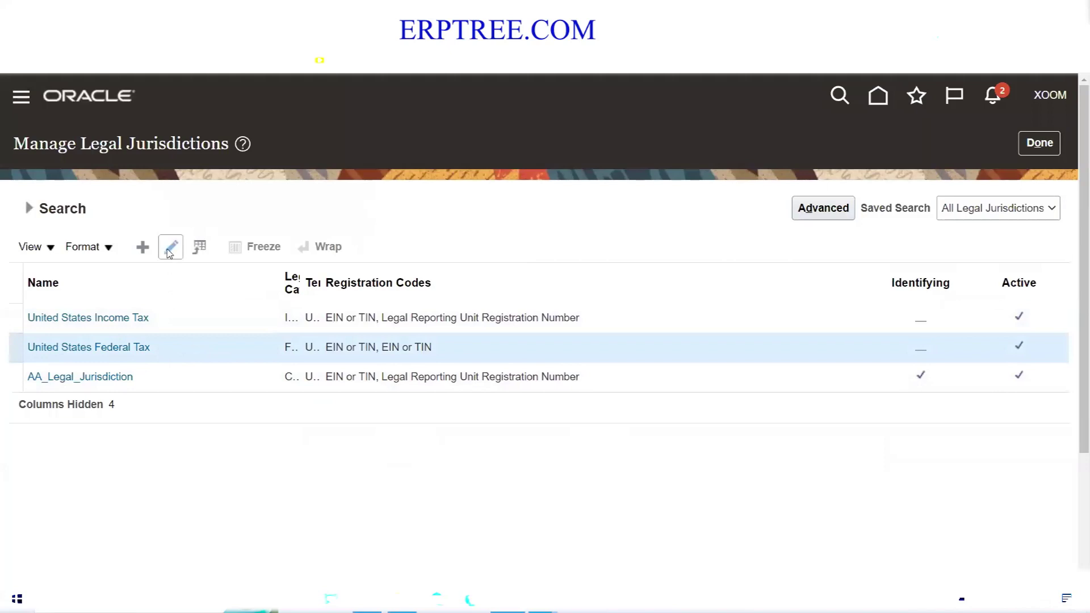
pyautogui.click(170, 248)
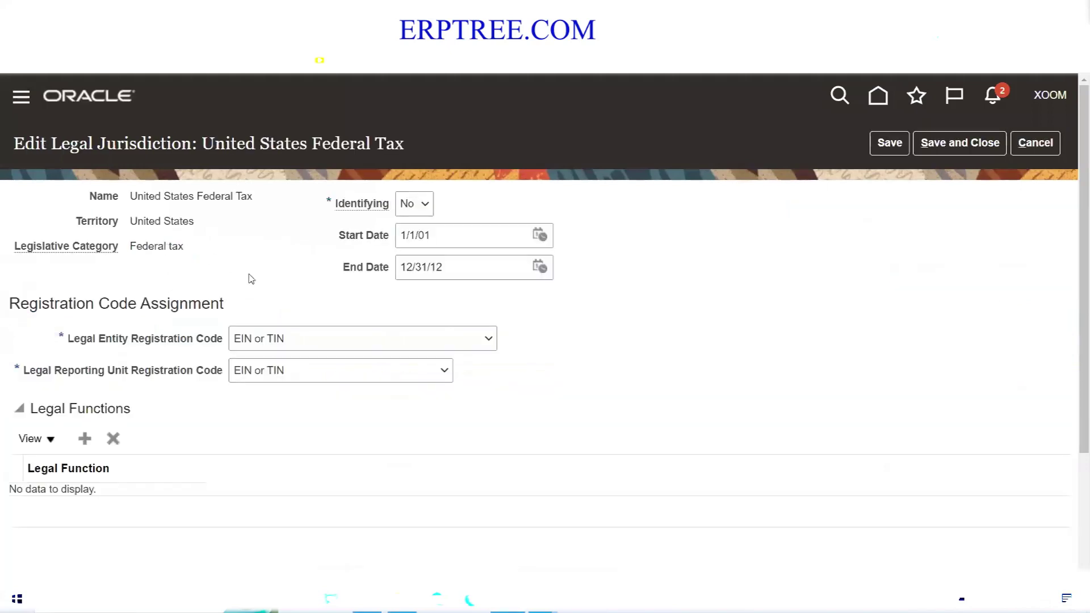
pyautogui.click(424, 200)
pyautogui.click(416, 249)
pyautogui.click(960, 143)
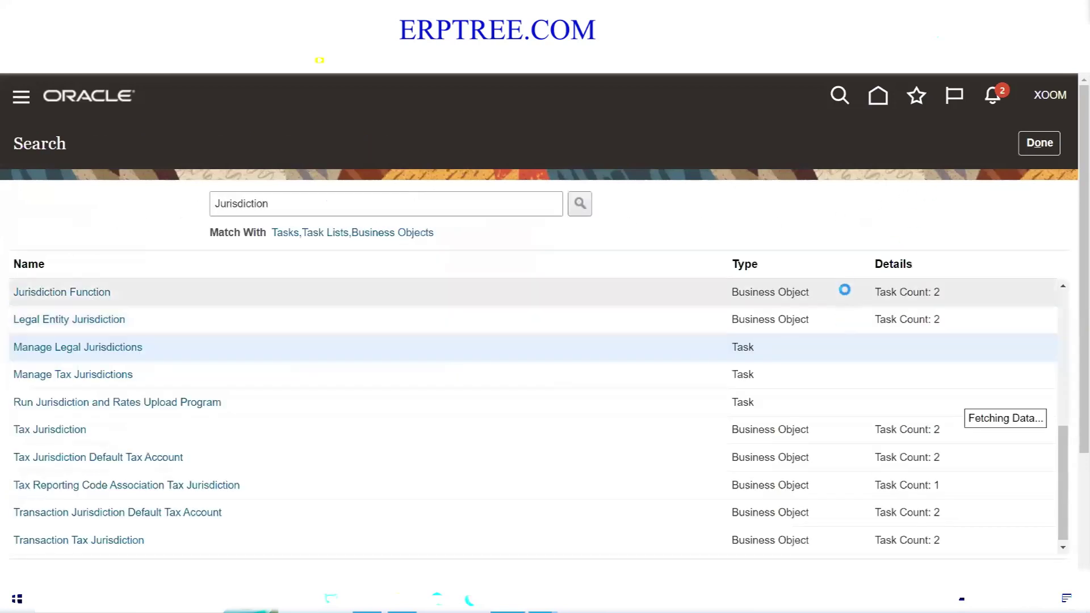
# - Reopen Manage Legal Jurisdictions and search again for the country United States, looking the territory up with "United s"
pyautogui.click(86, 353)
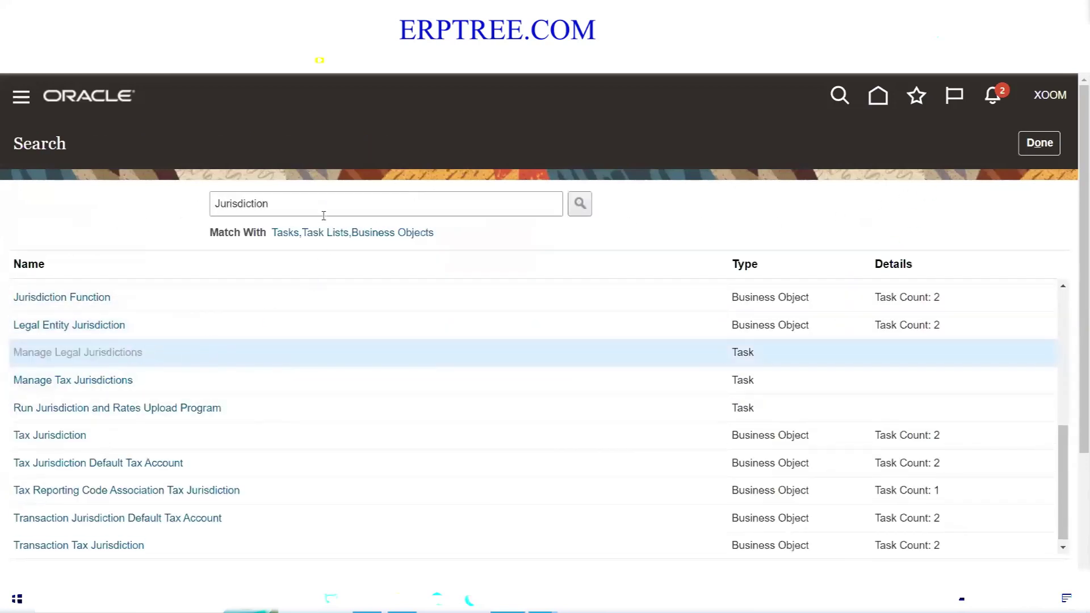
pyautogui.click(312, 330)
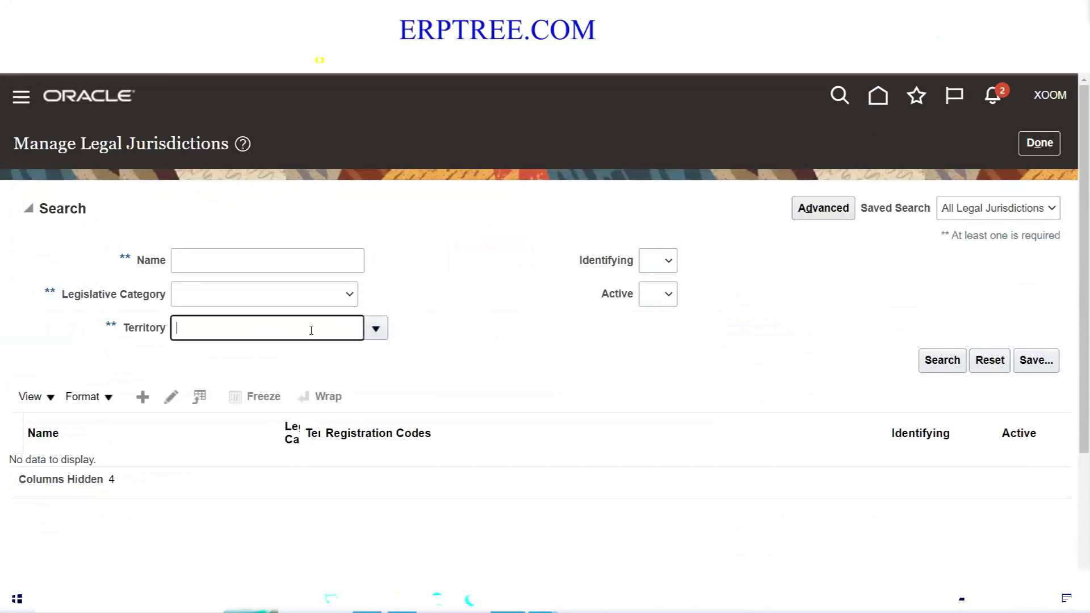
pyautogui.write('United s')
pyautogui.press('Tab')
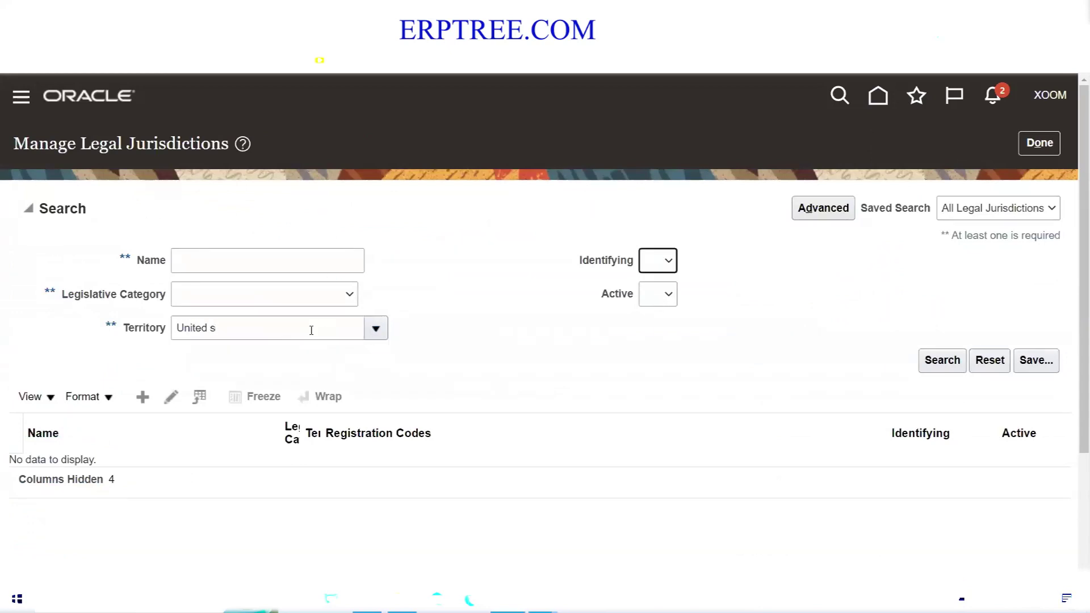
pyautogui.click(374, 334)
pyautogui.scroll(-3, 815, 362)
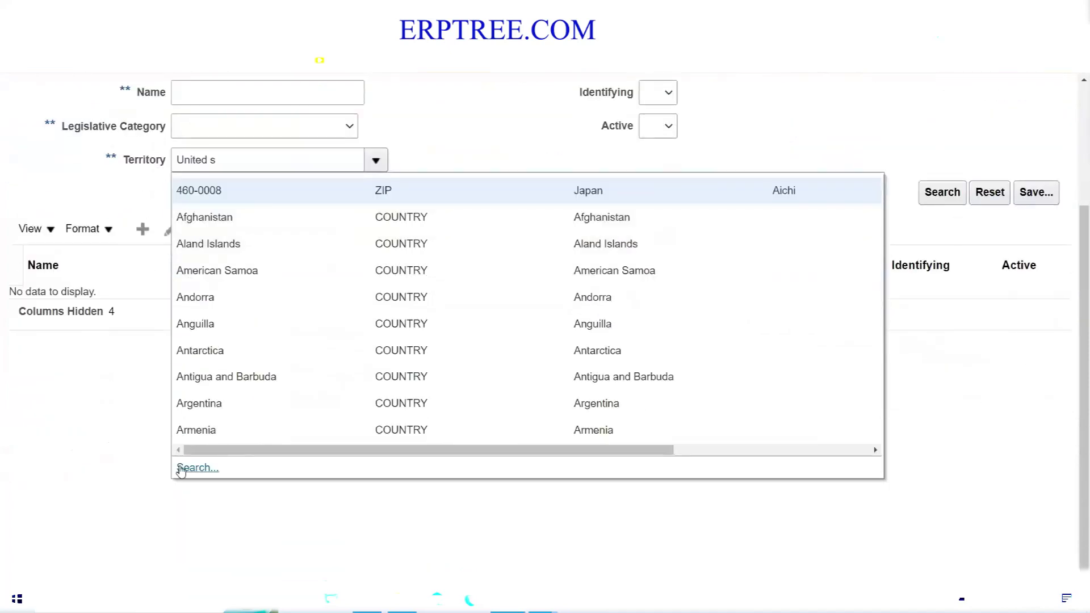
pyautogui.click(181, 468)
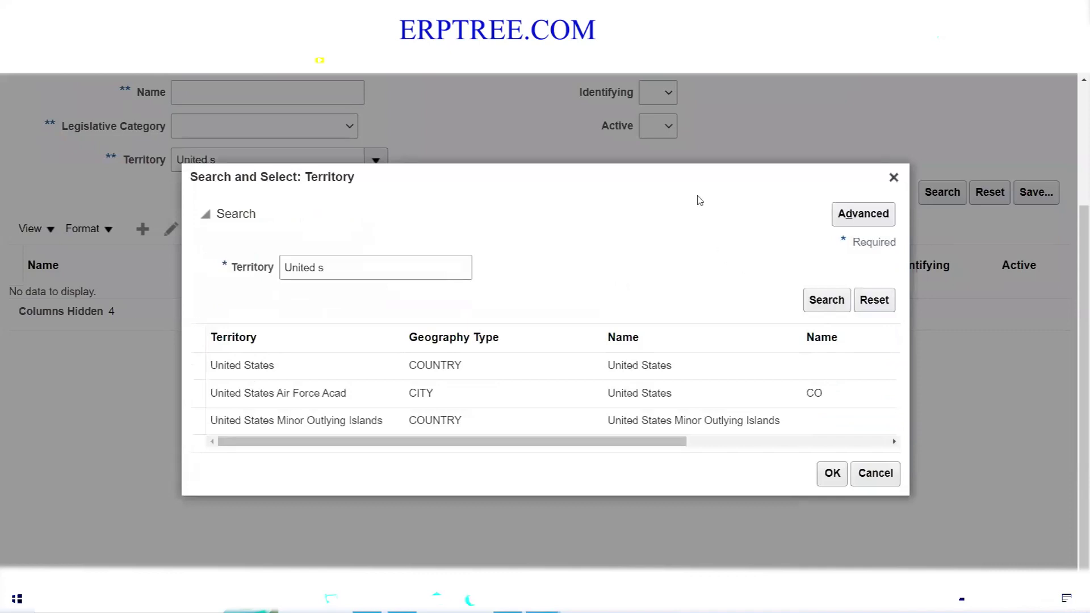
pyautogui.click(284, 375)
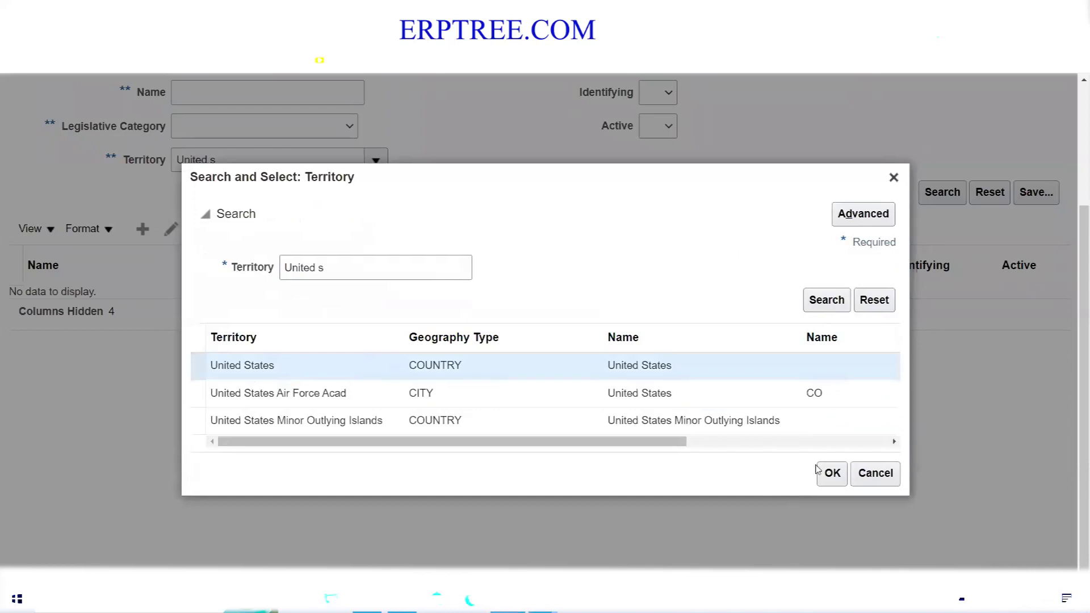
pyautogui.click(833, 473)
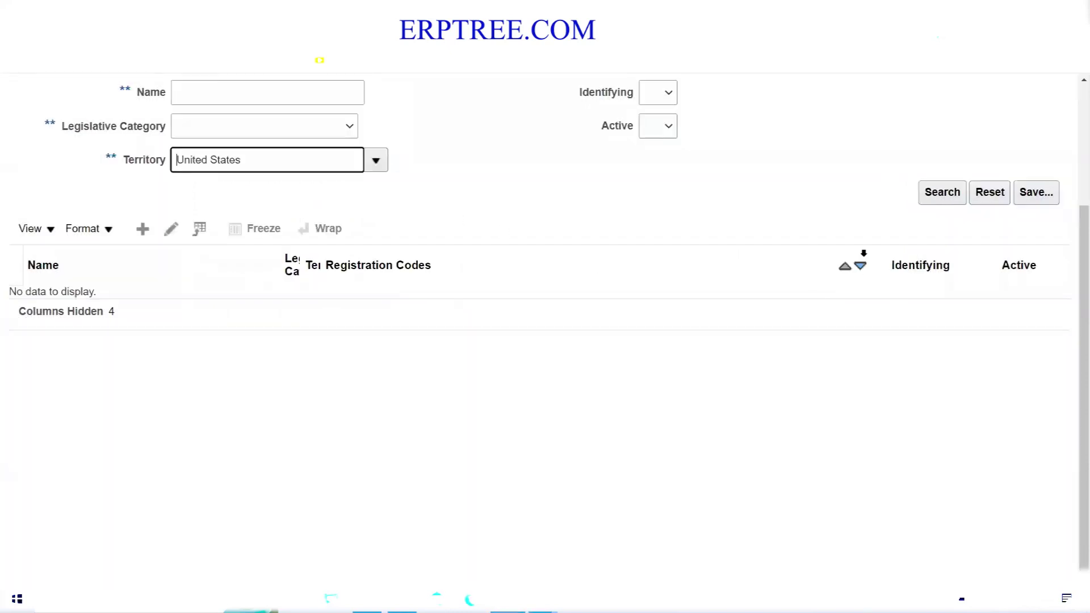
pyautogui.click(935, 194)
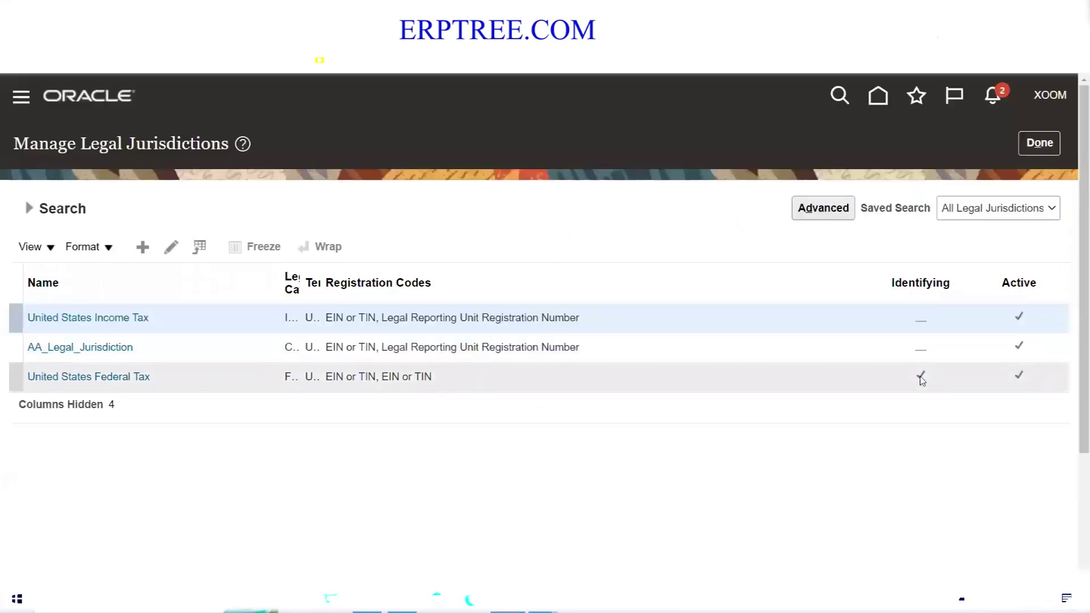
# - Open the United States Federal Tax jurisdiction and examine the available Legal Entity Registration Code options, leaving the choice as it is
pyautogui.click(68, 377)
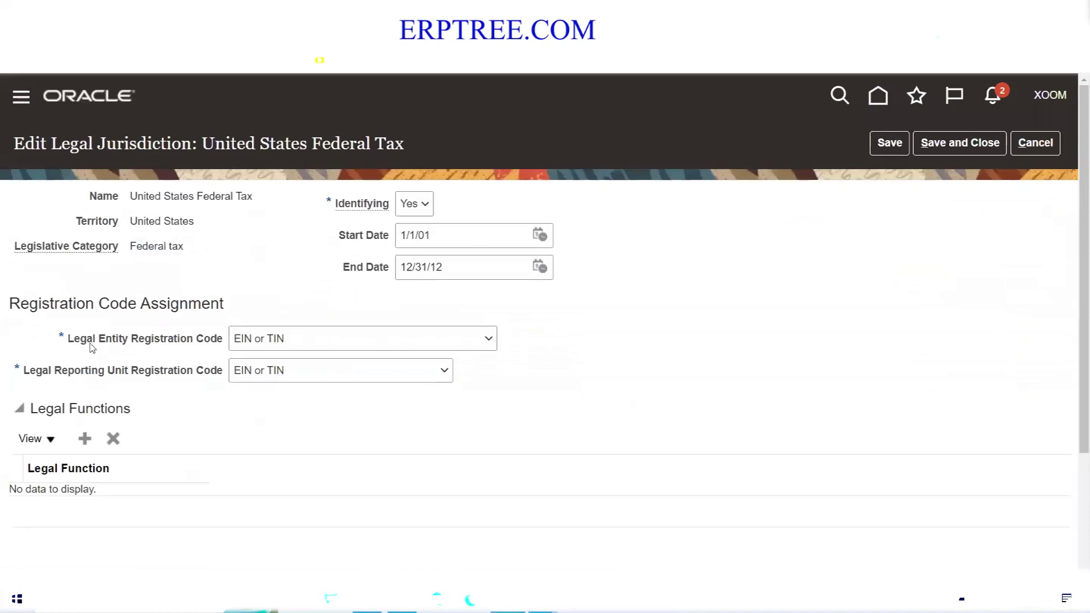
pyautogui.click(305, 342)
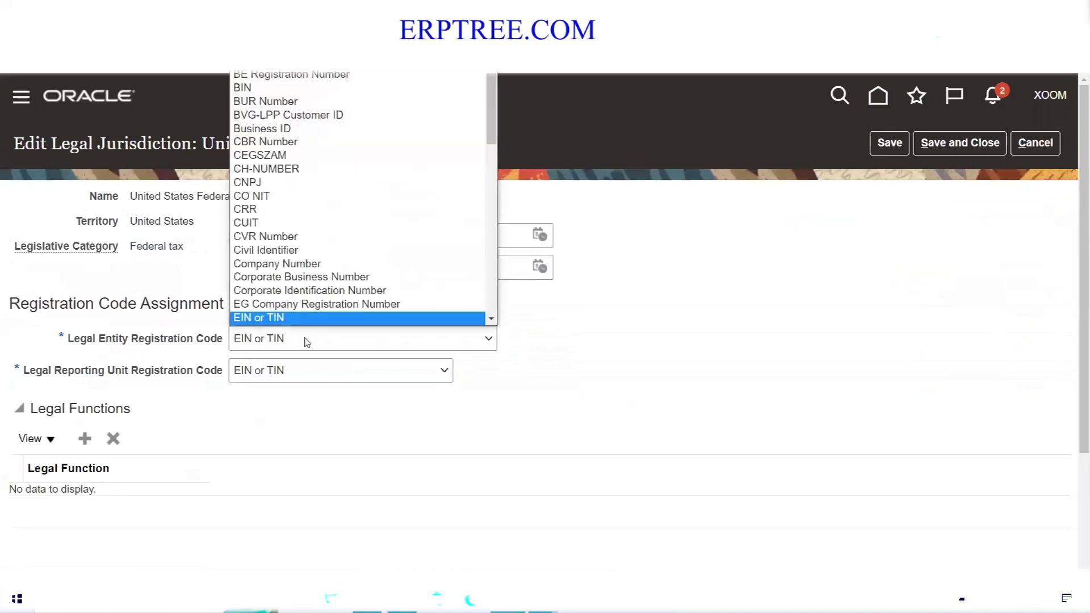
pyautogui.press('Down')
pyautogui.press('Down')
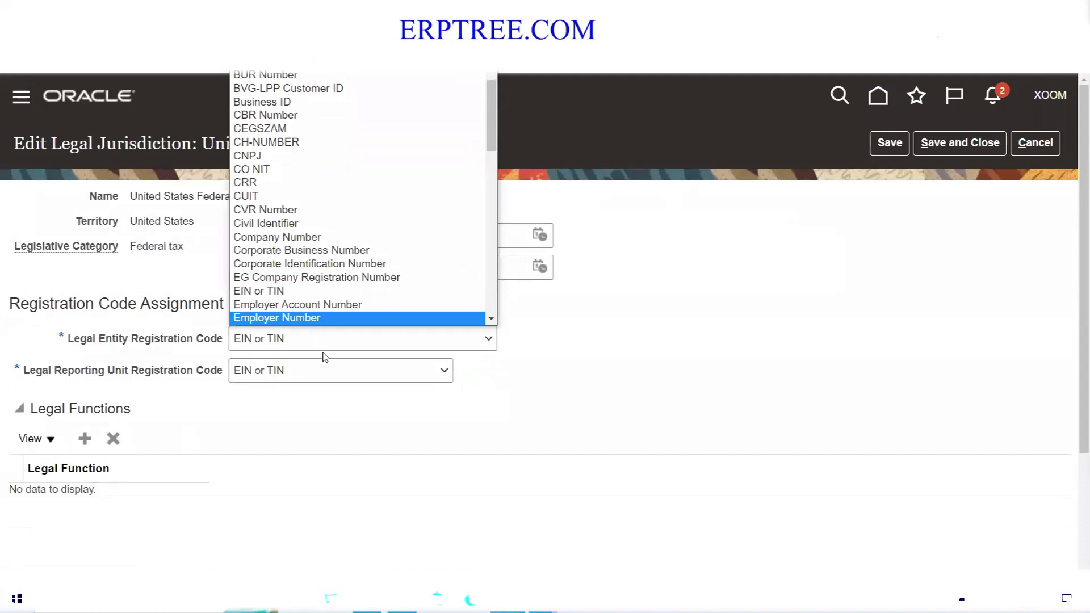
pyautogui.click(559, 431)
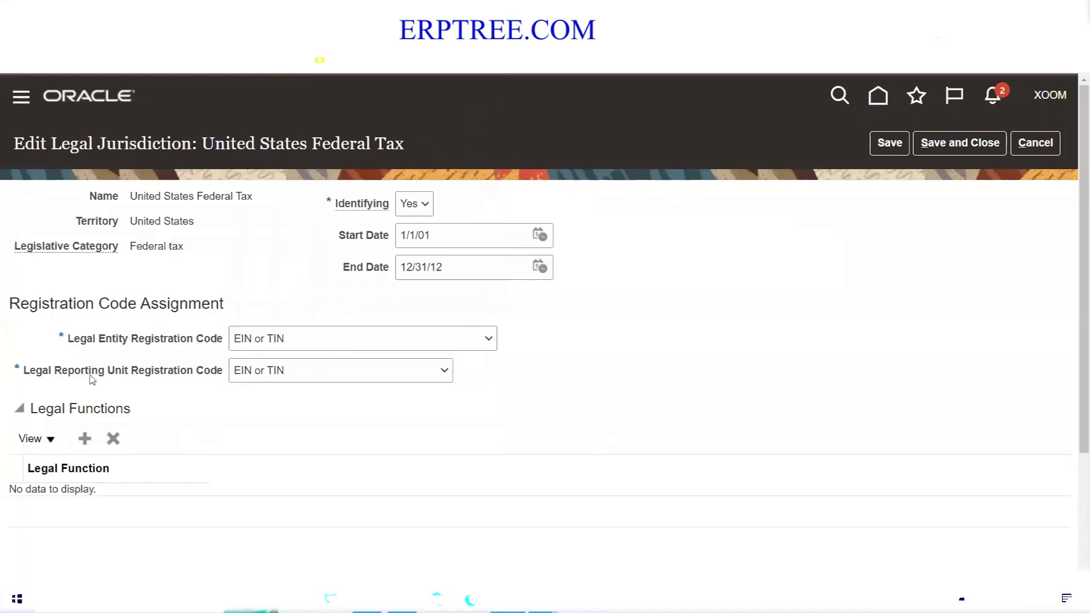
# - Examine the Legal Reporting Unit Registration Code options without changing the choice, and save and close the jurisdiction
pyautogui.click(321, 372)
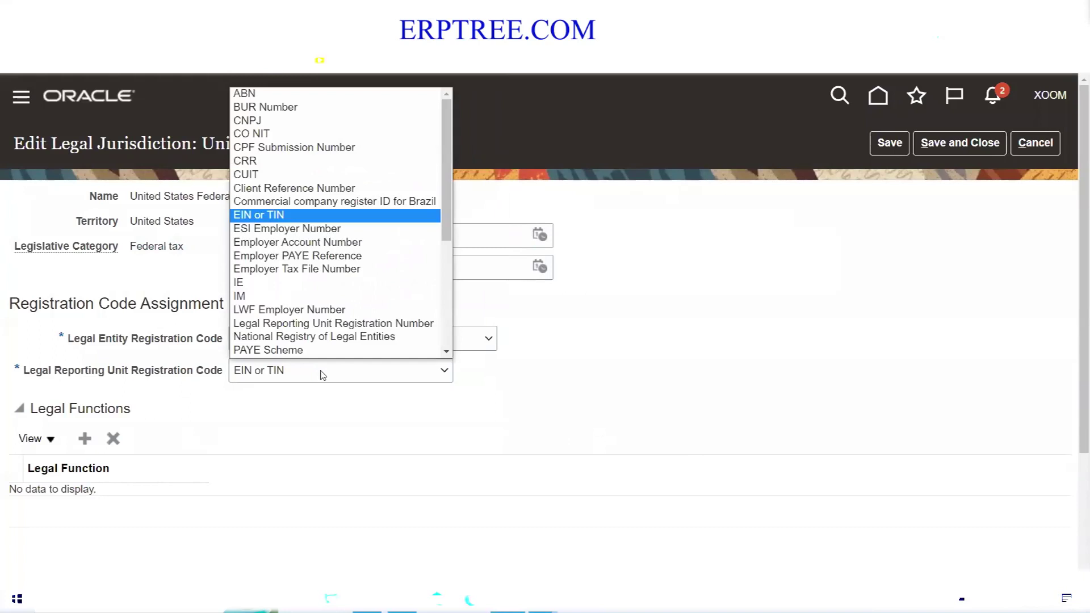
pyautogui.scroll(-1, 321, 341)
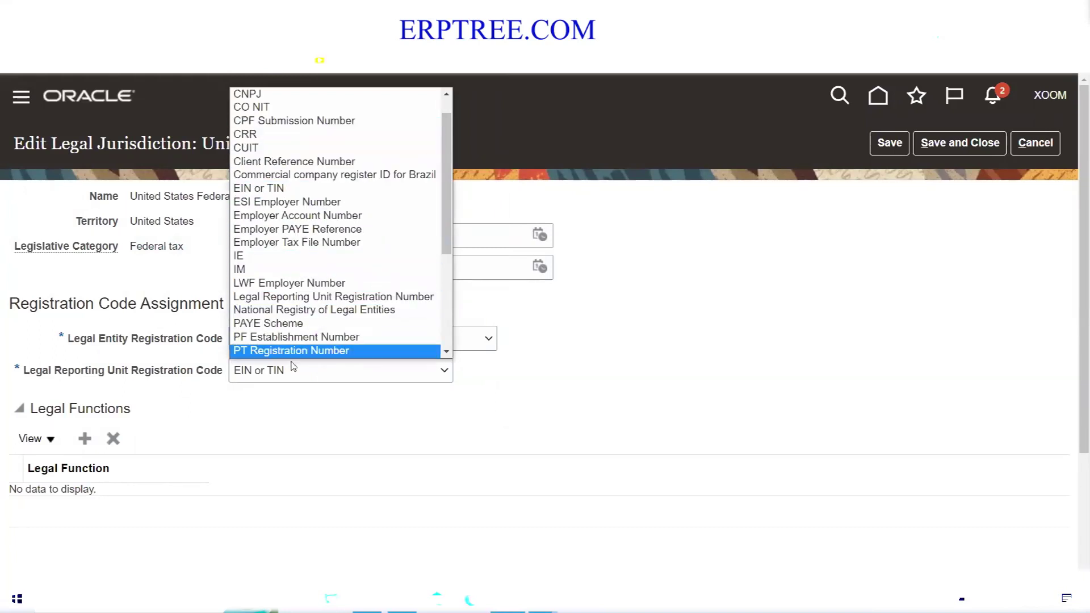
pyautogui.scroll(-1, 342, 386)
pyautogui.click(603, 385)
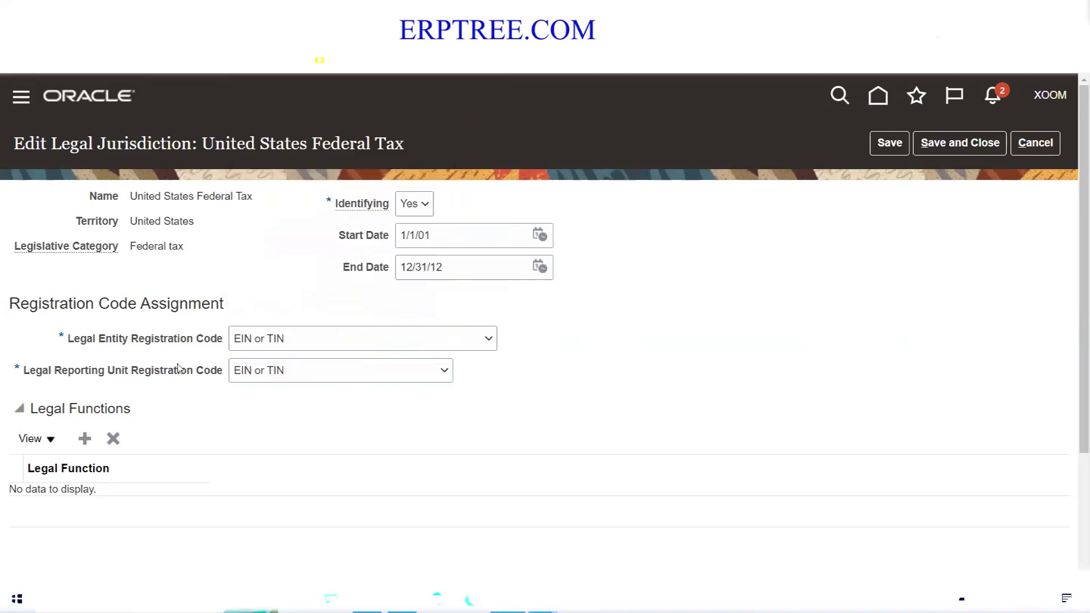
pyautogui.click(953, 141)
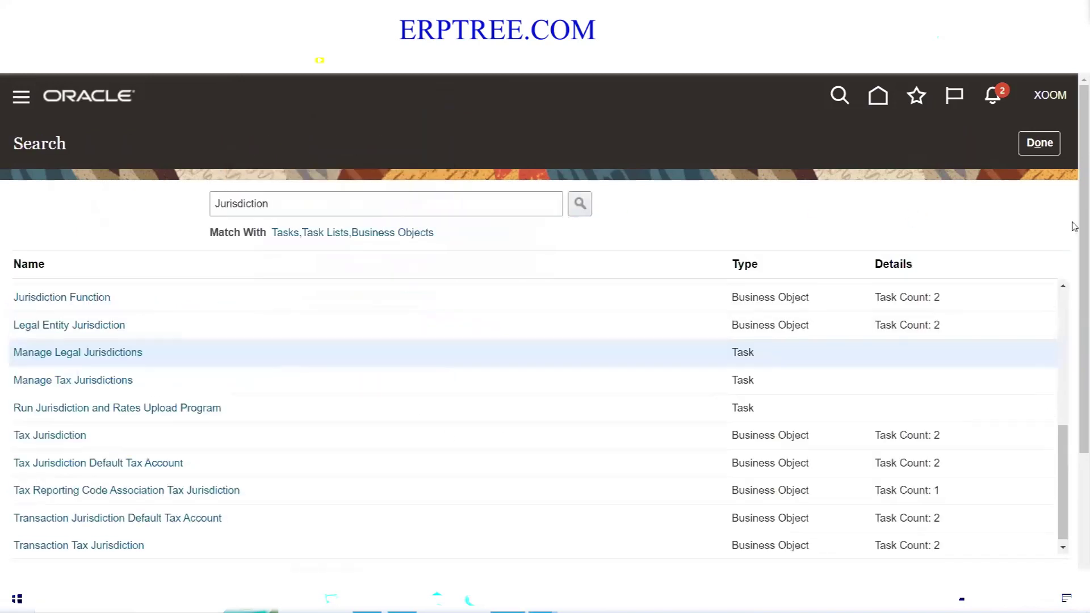
# - Leave the task search and open AMEX Implementation Project from the implementation projects overview
pyautogui.click(1033, 142)
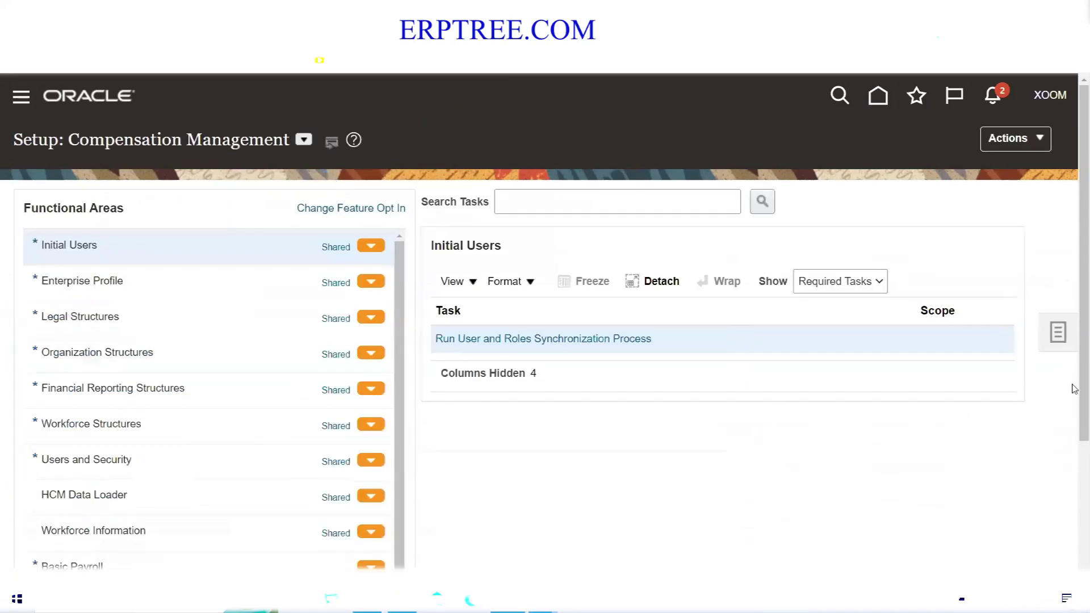
pyautogui.click(1058, 332)
pyautogui.click(963, 203)
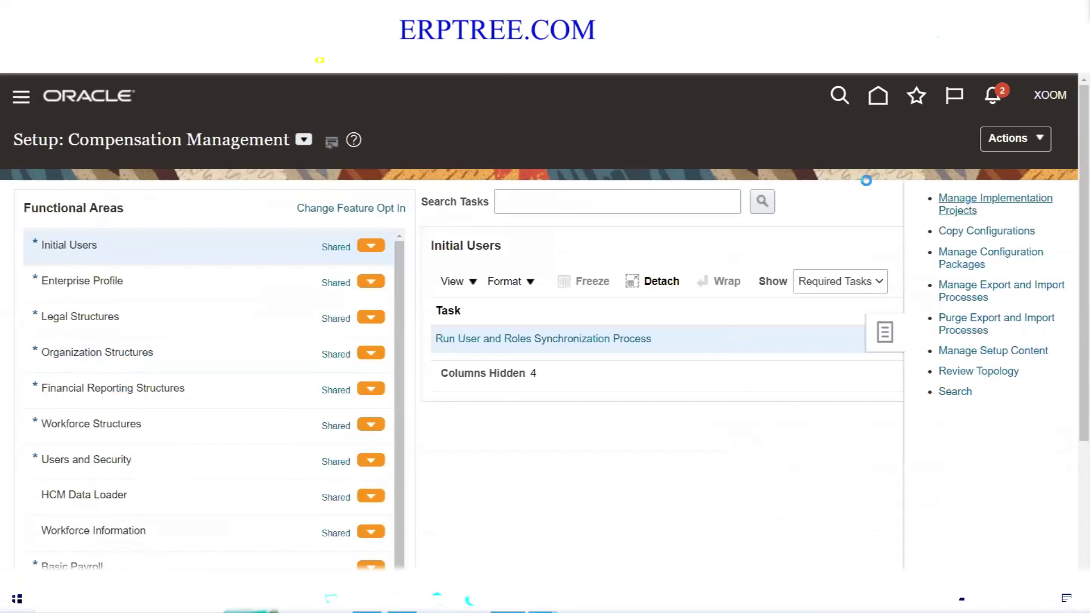
pyautogui.click(977, 143)
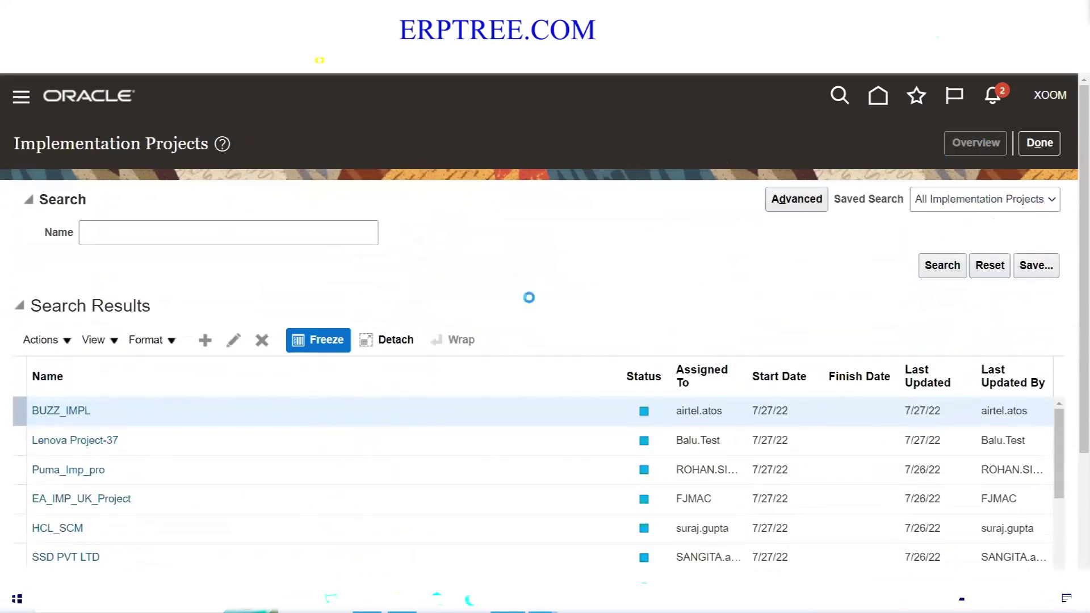
pyautogui.click(160, 318)
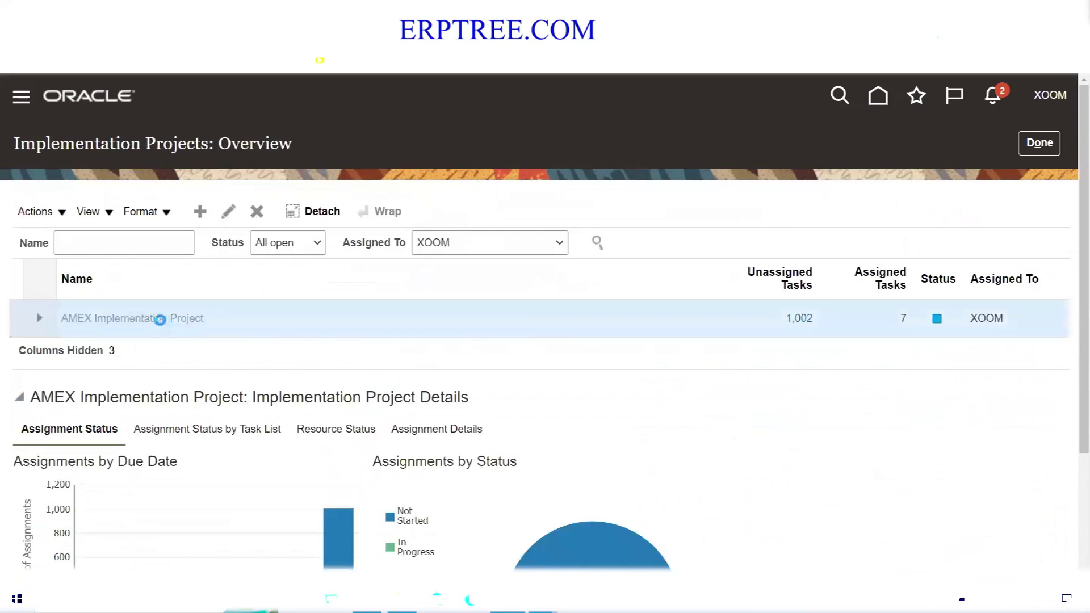
# - Search the project's tasks for "Legal Entity" and locate the Manage Legal Entity task in the task hierarchy
pyautogui.click(171, 365)
pyautogui.write('Legal Entity')
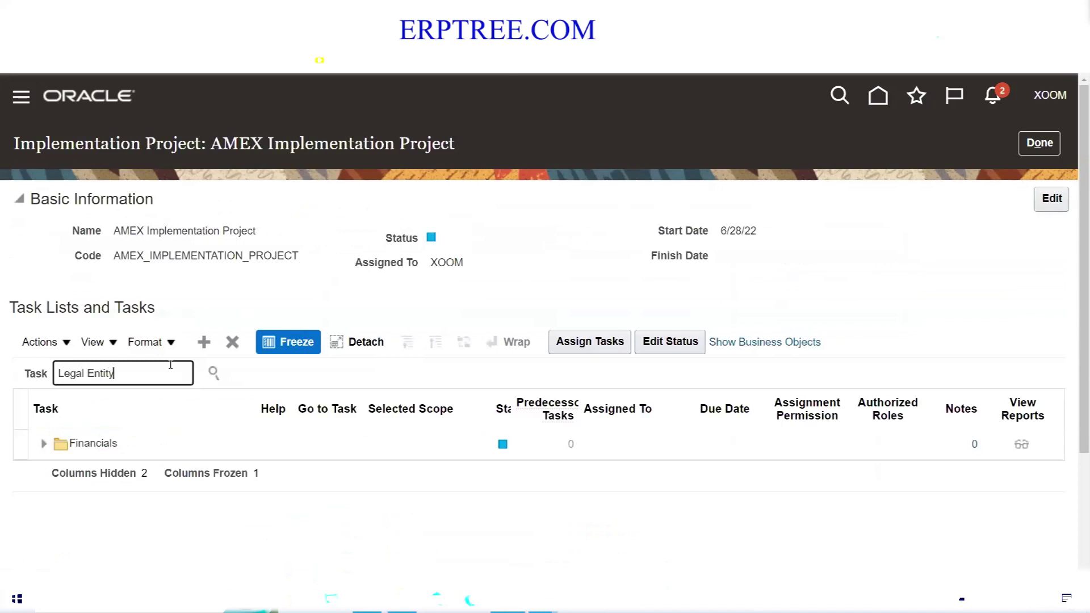
pyautogui.press('Return')
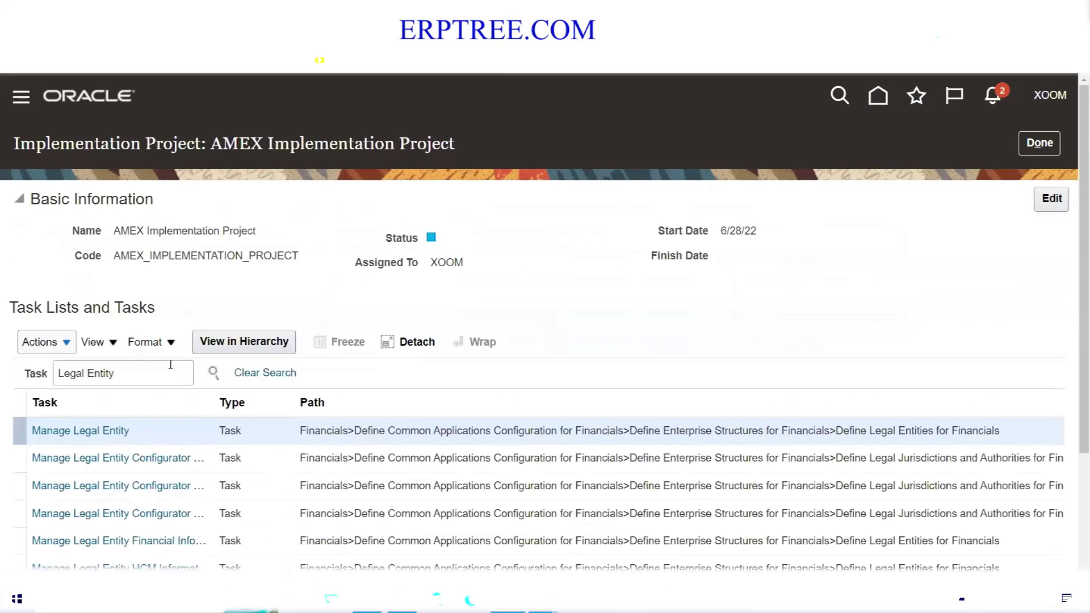
pyautogui.click(88, 432)
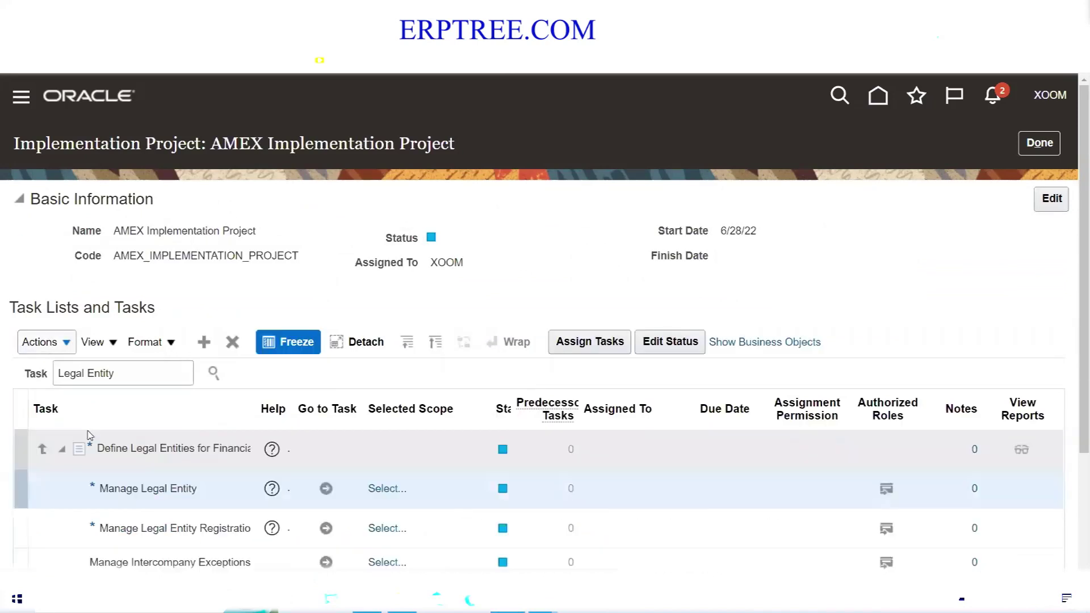
pyautogui.scroll(-3, 263, 417)
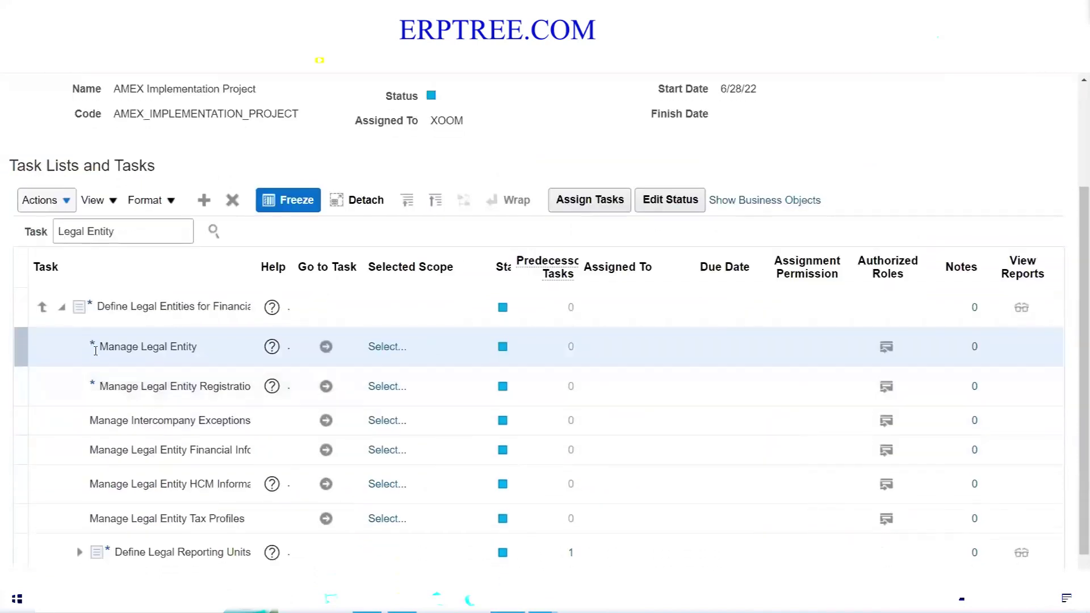
# - Go to the Manage Legal Entity task with Create New as its legal entity scope
pyautogui.click(326, 346)
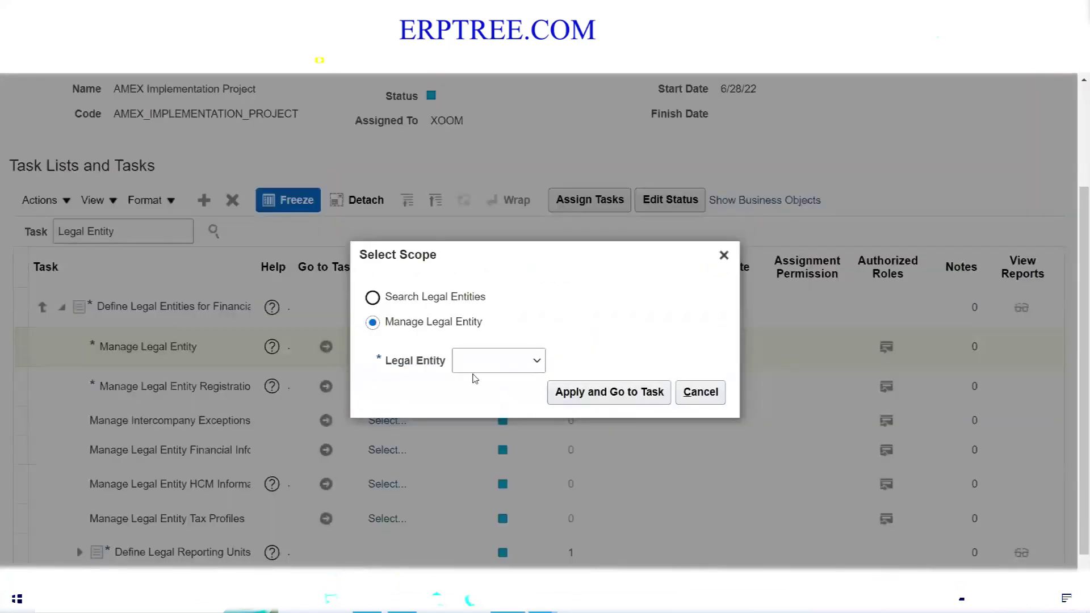
pyautogui.click(476, 364)
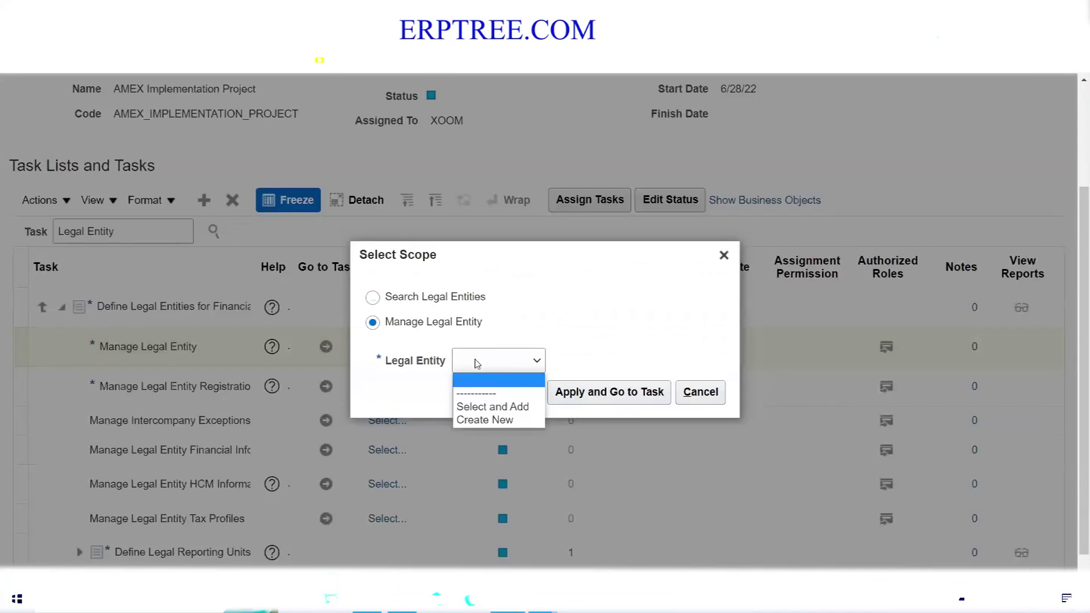
pyautogui.click(499, 420)
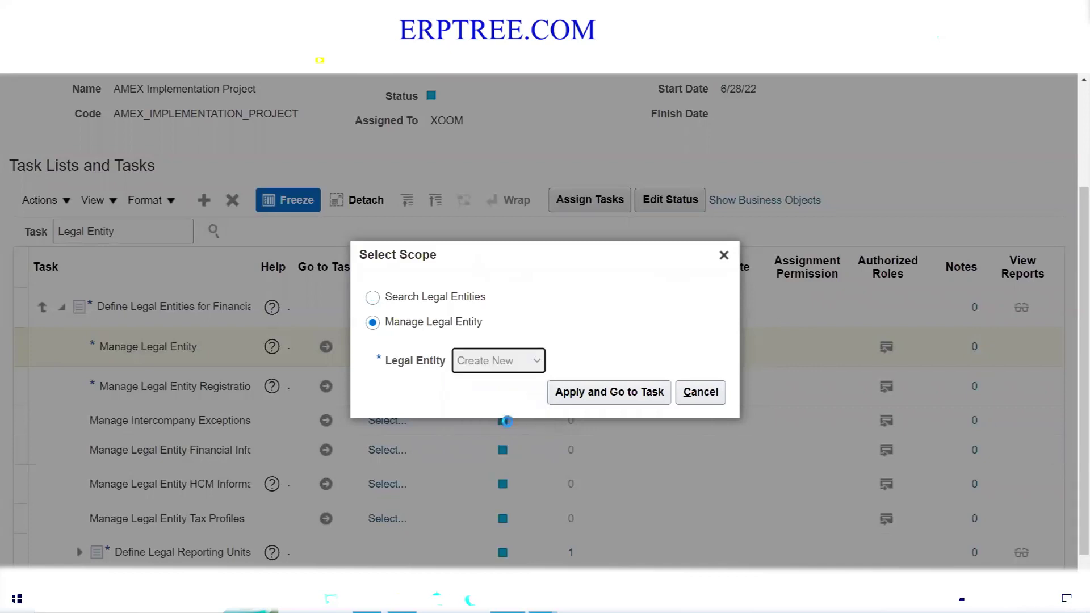
pyautogui.click(605, 397)
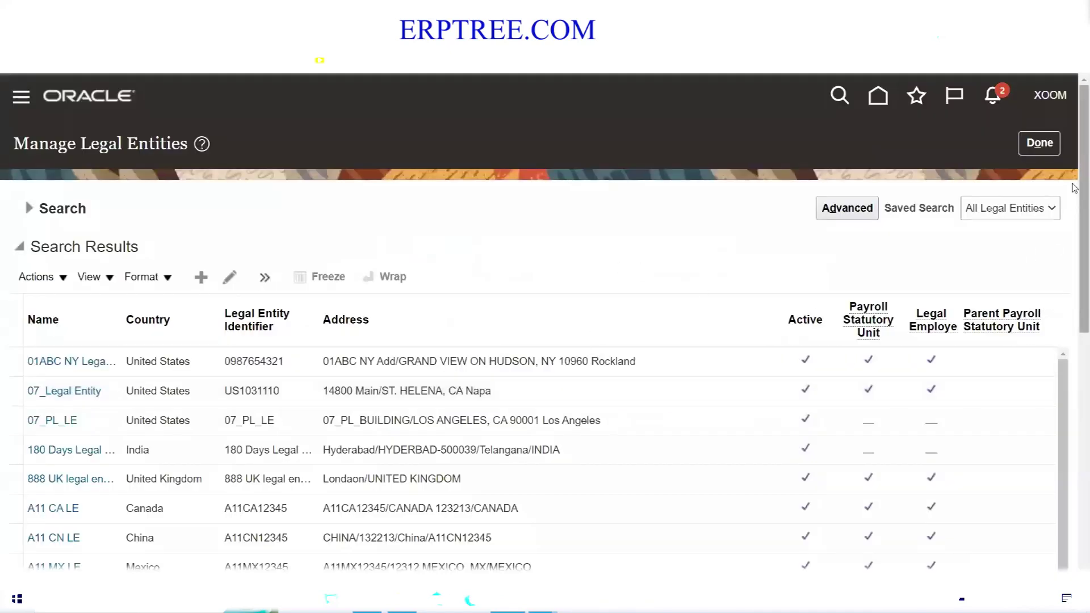
# - Start a new legal entity named AMEX USA Legal Entity and fill in its legal entity identifier
pyautogui.scroll(-9, 1073, 175)
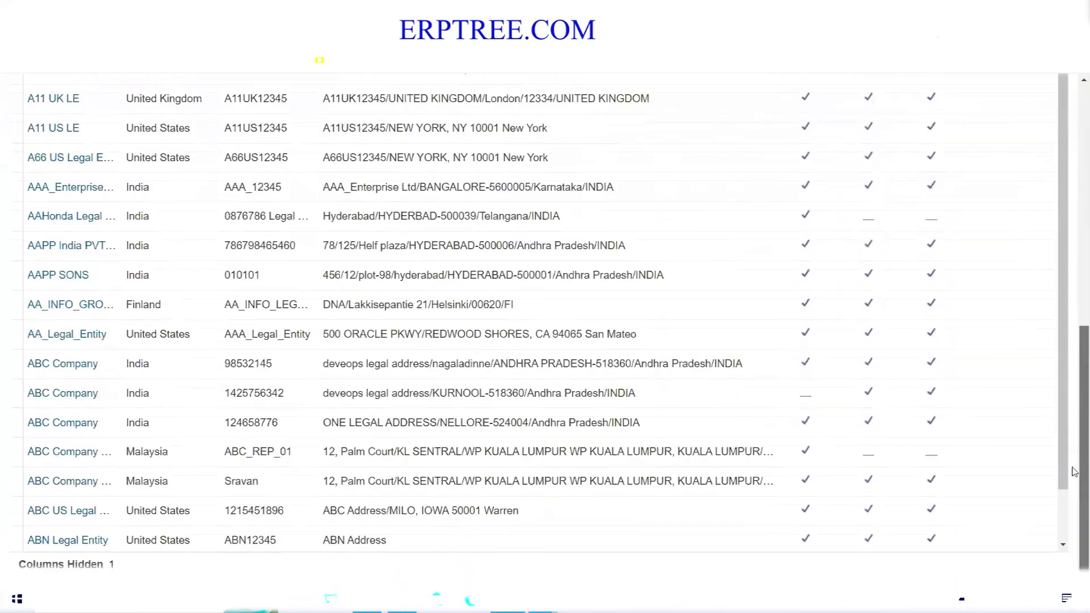
pyautogui.moveTo(1073, 424); pyautogui.dragTo(1073, 169)
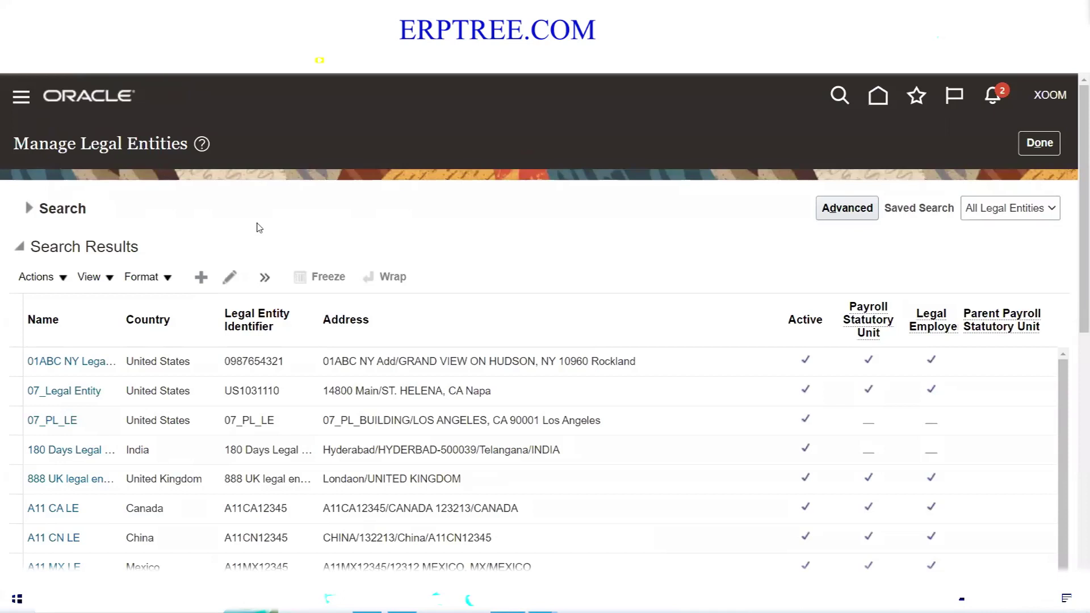
pyautogui.click(202, 279)
pyautogui.click(383, 229)
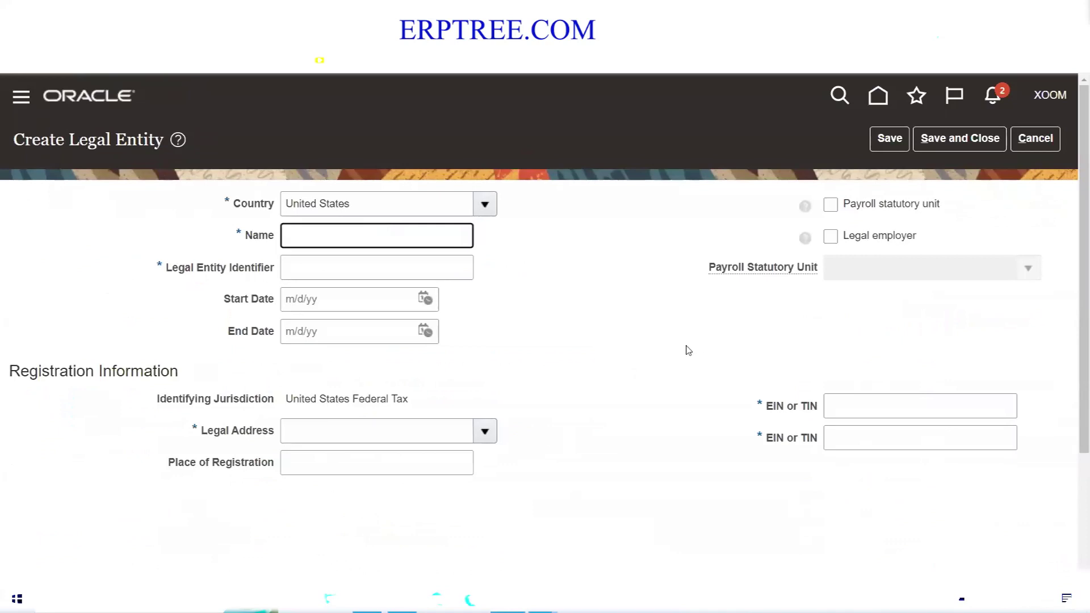
pyautogui.write('AMEX USA Legal Entity')
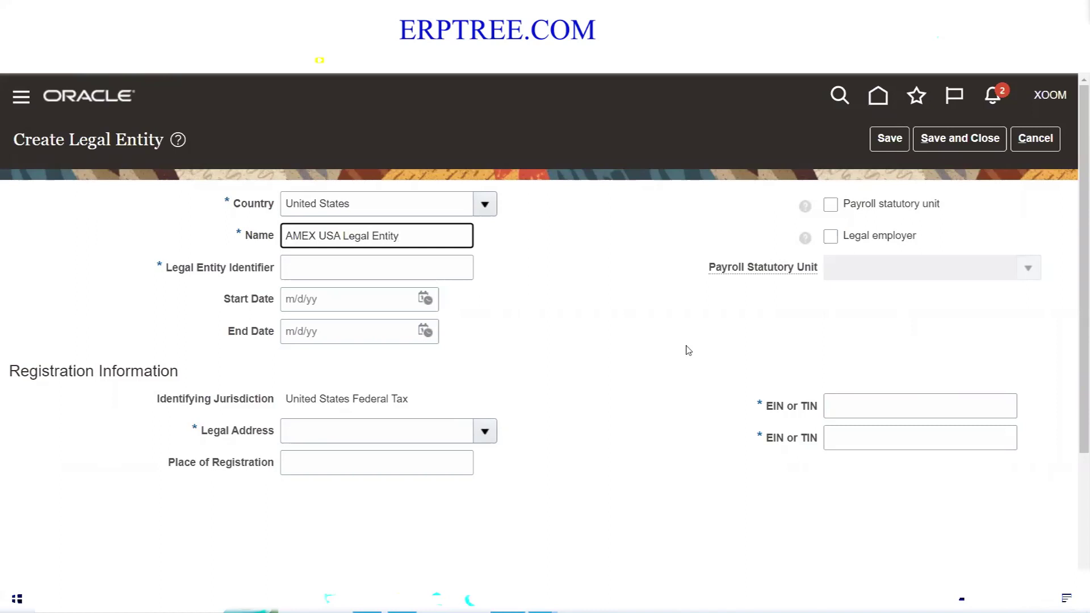
pyautogui.press('Tab')
pyautogui.write('AMEX8977788877')
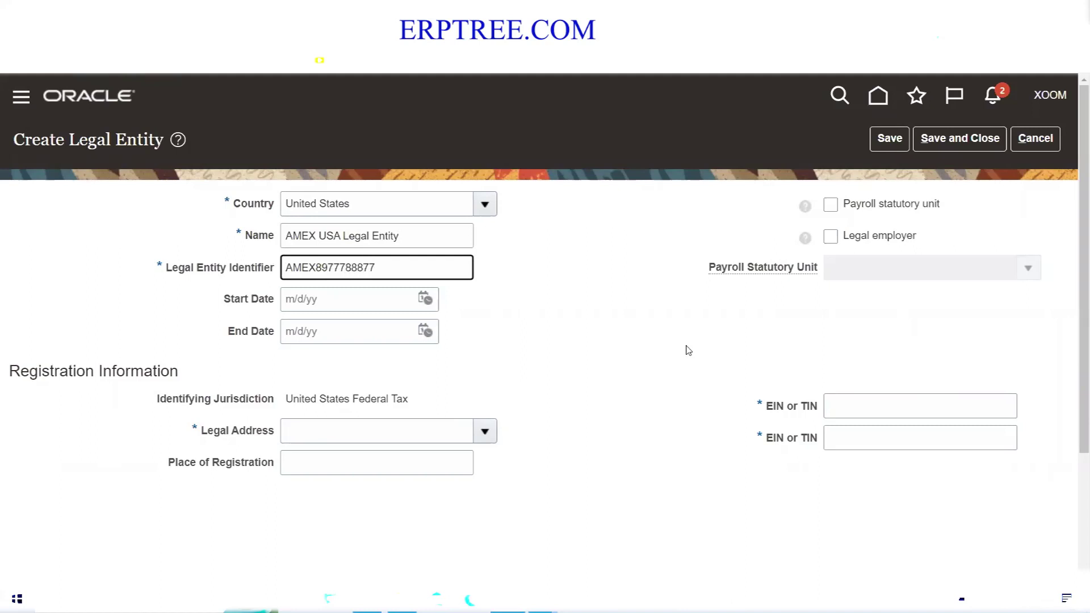
# - Mark the new legal entity as both a payroll statutory unit and a legal employer
pyautogui.click(833, 207)
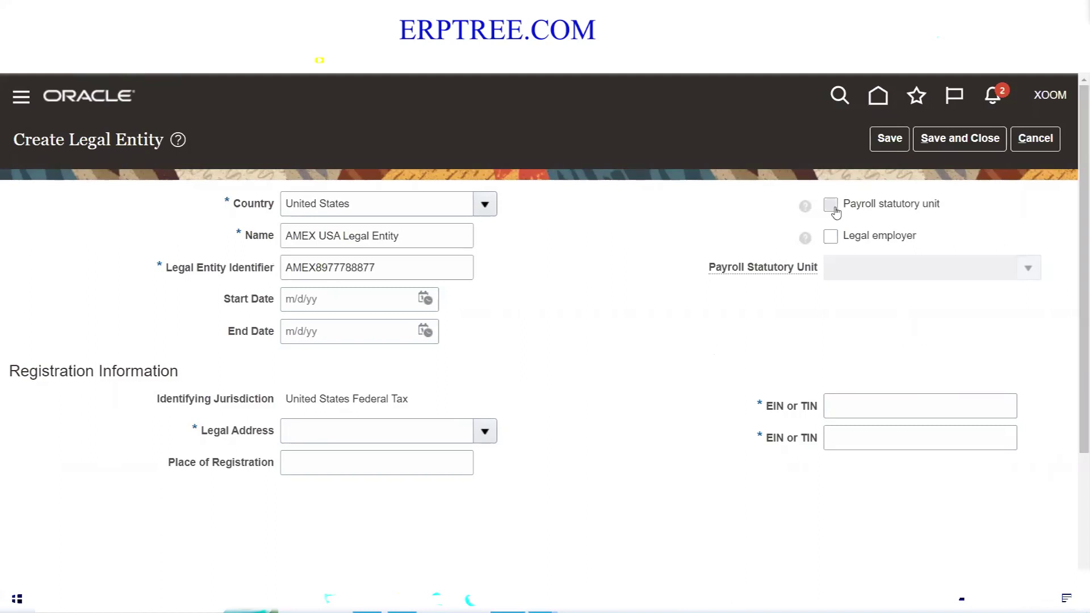
pyautogui.click(831, 237)
pyautogui.moveTo(917, 239); pyautogui.dragTo(842, 243)
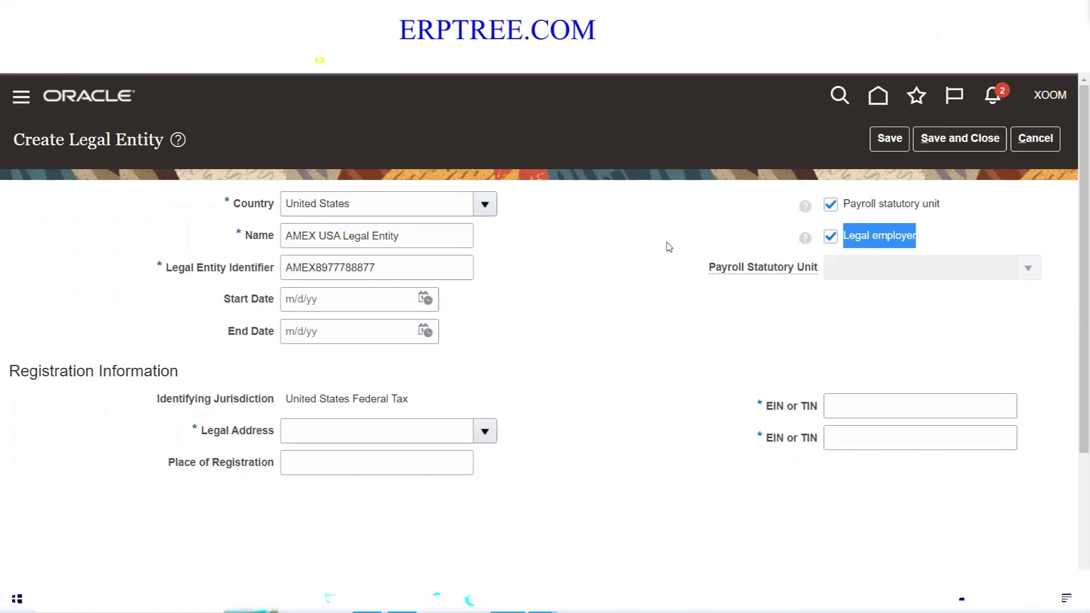
pyautogui.click(511, 338)
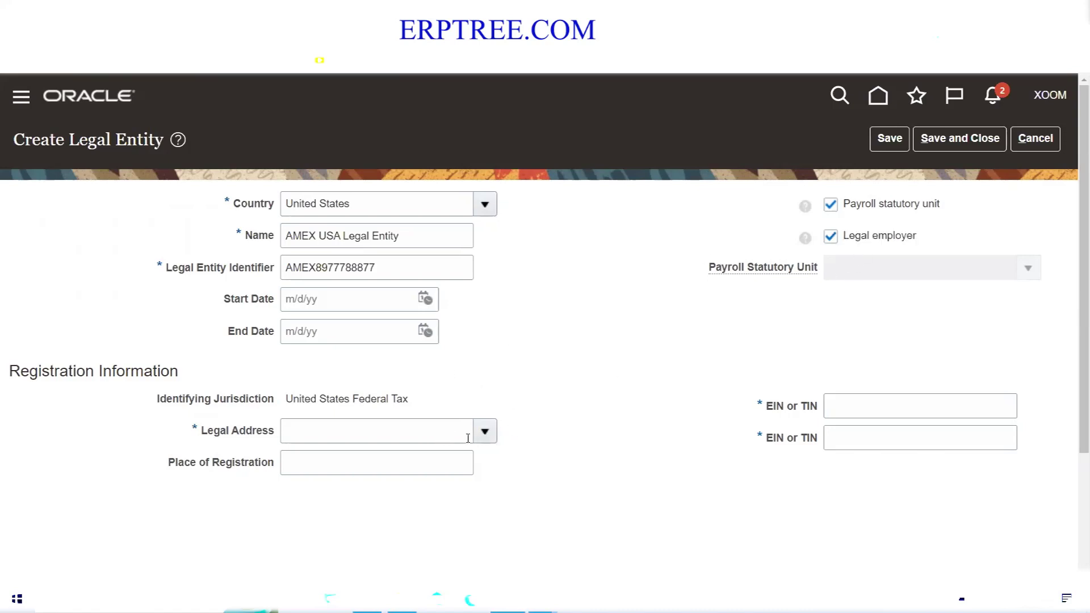
# - Search legal addresses by Address Line 1 "AMEX L" and assign the AMEX Legal Address to the legal entity
pyautogui.moveTo(285, 398); pyautogui.dragTo(412, 399)
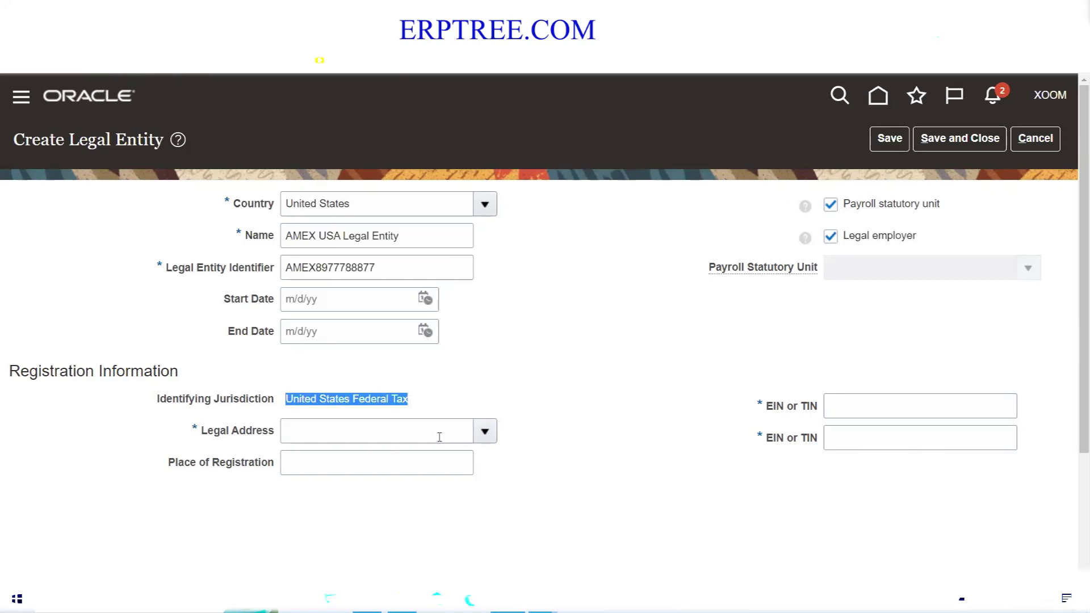
pyautogui.click(495, 433)
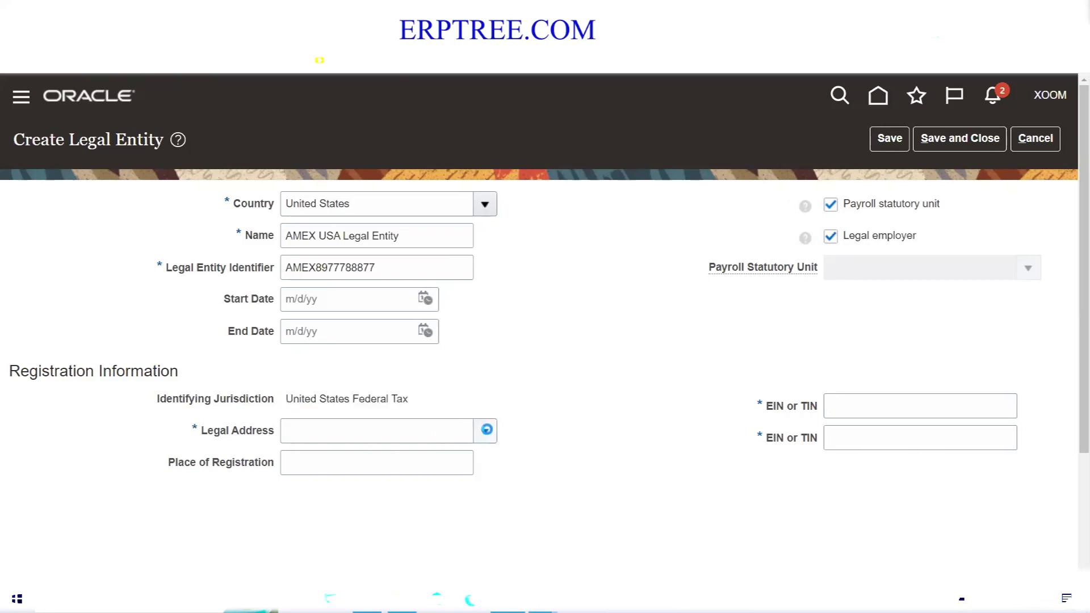
pyautogui.click(309, 403)
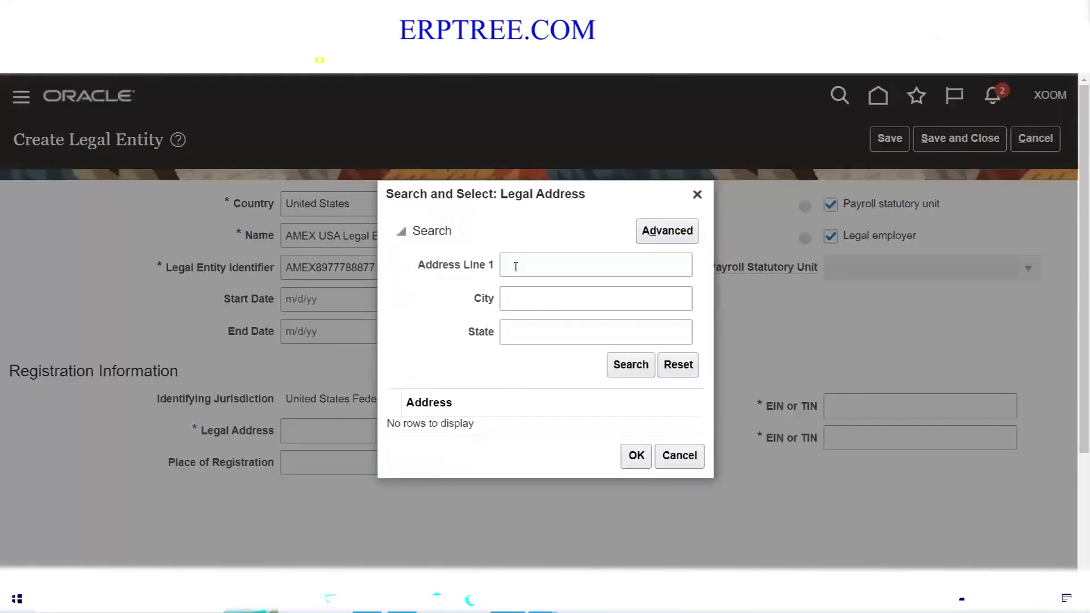
pyautogui.click(515, 266)
pyautogui.write('AMEX L')
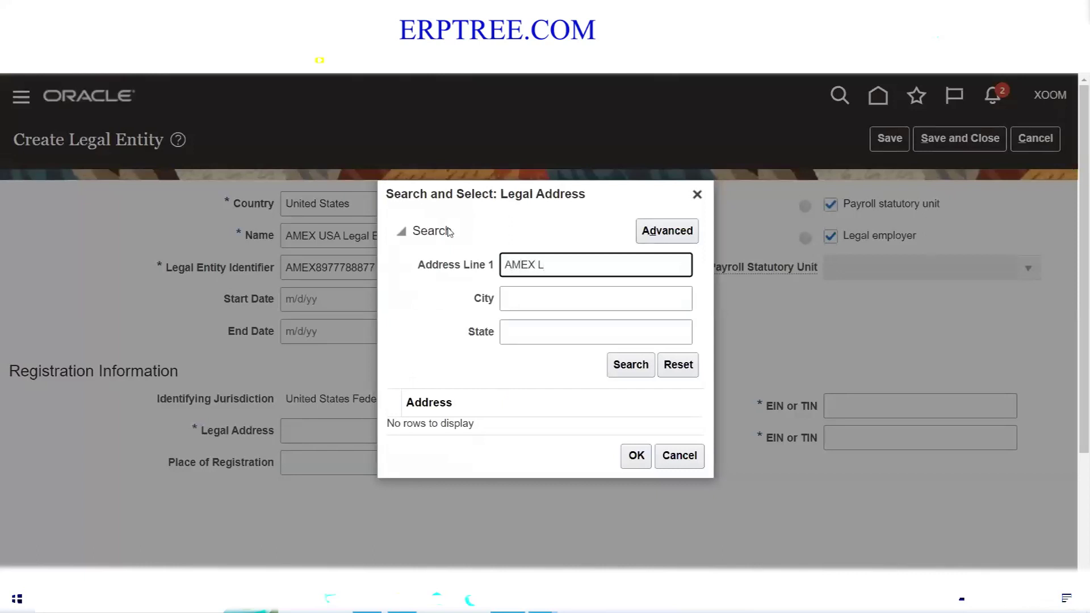
pyautogui.click(619, 367)
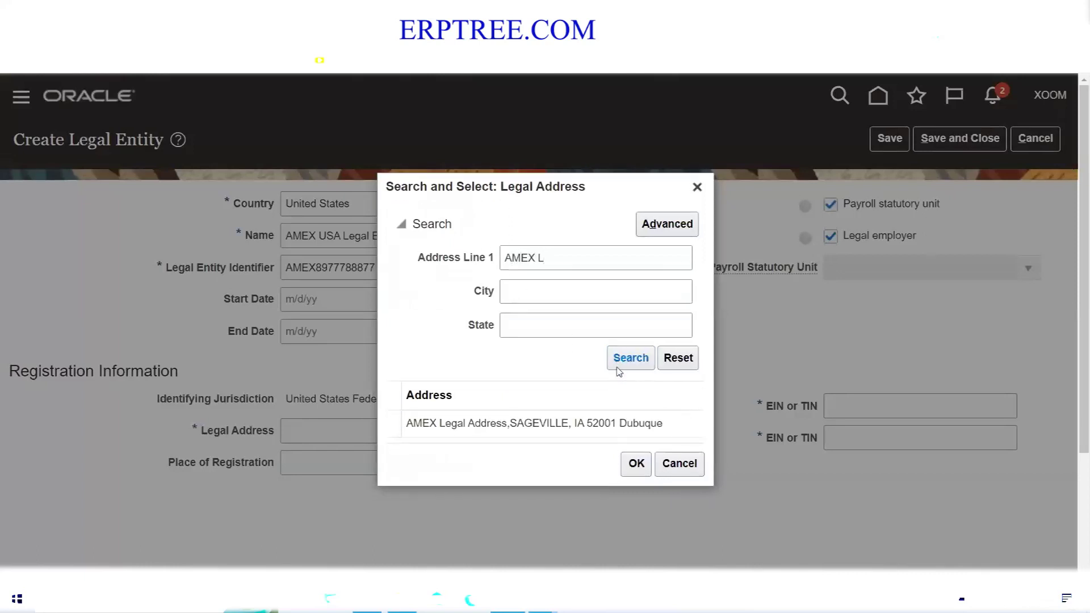
pyautogui.click(539, 421)
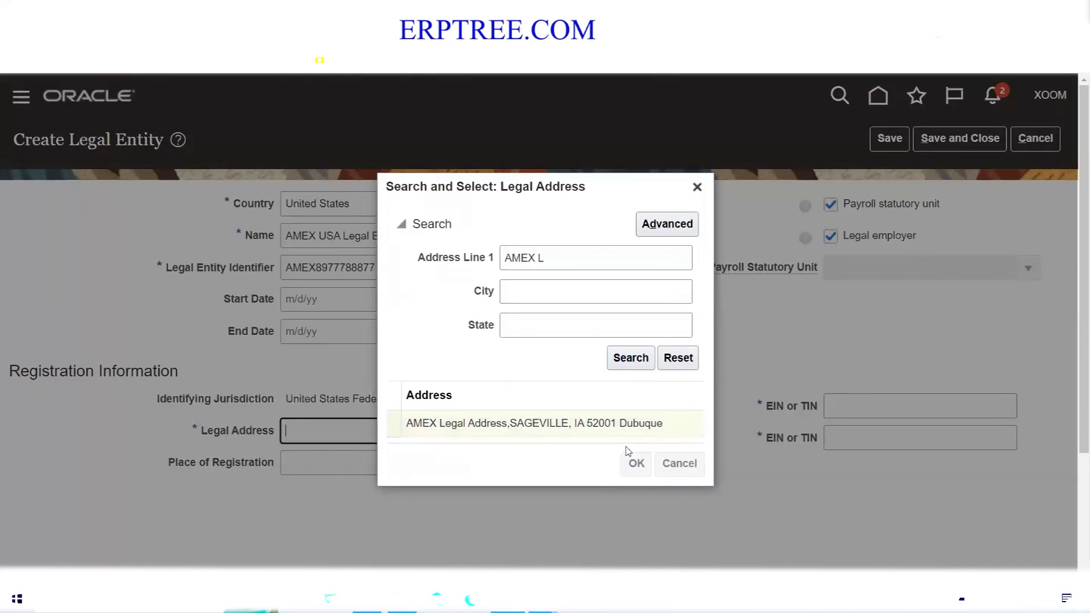
pyautogui.click(628, 457)
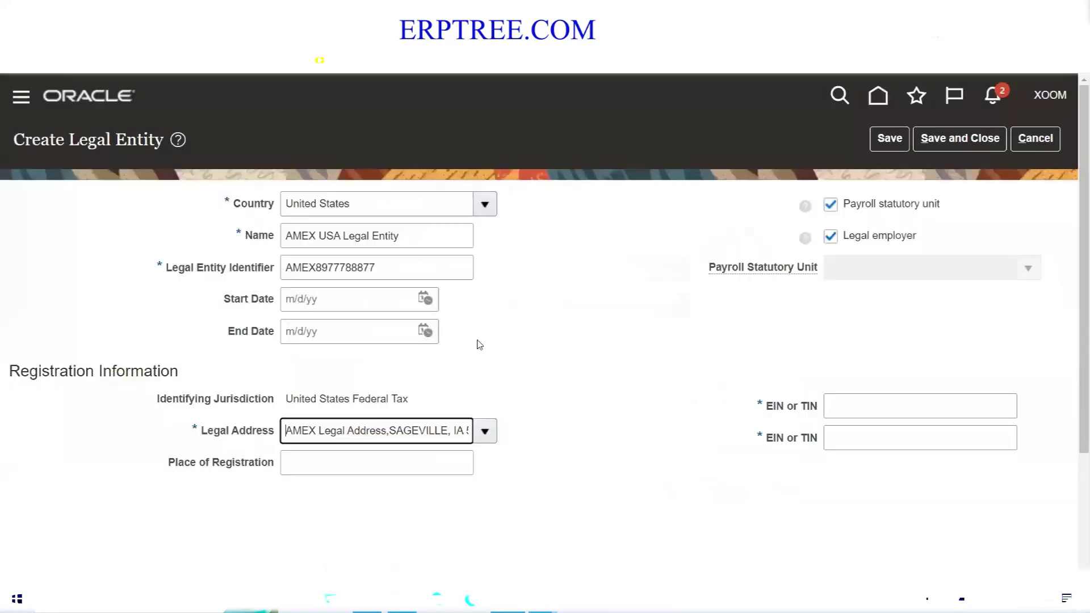
# - Fill in both EIN or TIN registration numbers, and save and close the new legal entity
pyautogui.click(867, 414)
pyautogui.write('45545454')
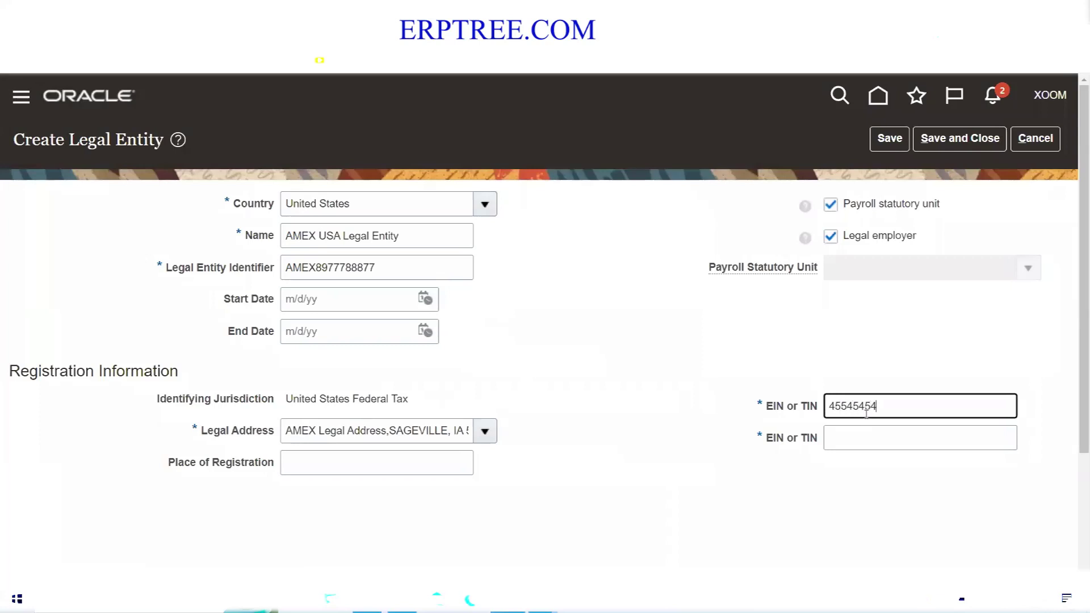
pyautogui.click(874, 437)
pyautogui.write('988989*8')
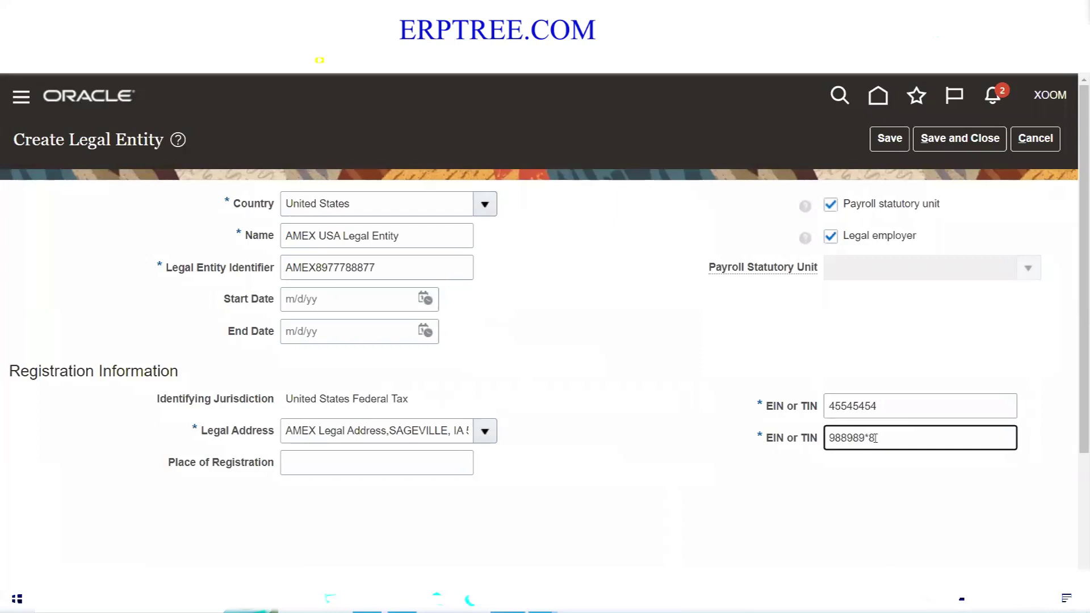
pyautogui.write('955555')
pyautogui.click(965, 138)
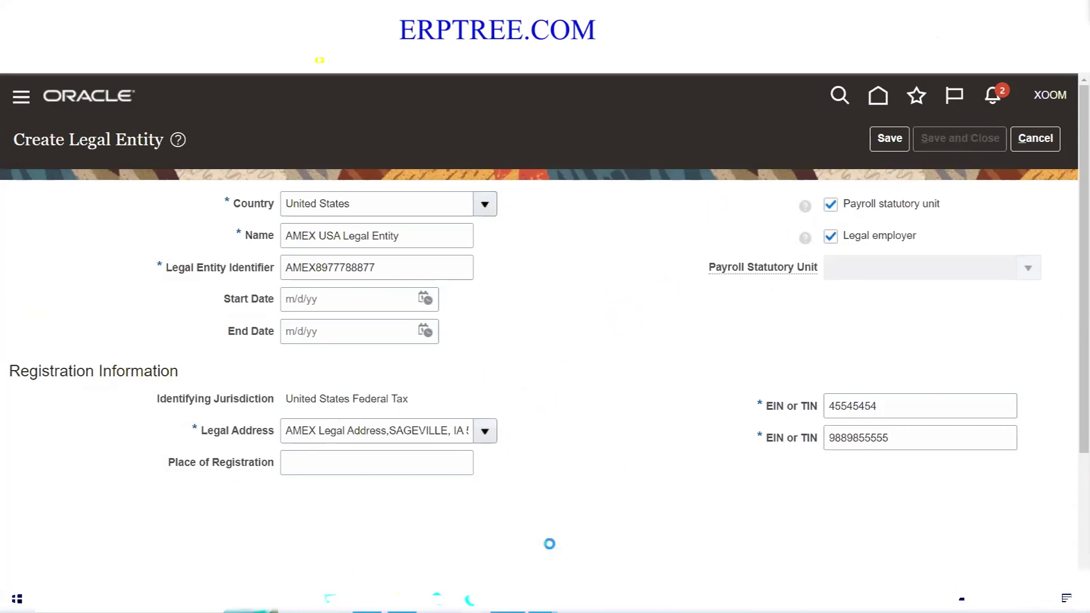
# - Switch to the Excel training notes and select the Create Legal Address entry in row 207
pyautogui.hotkey('alt', 'Tab')
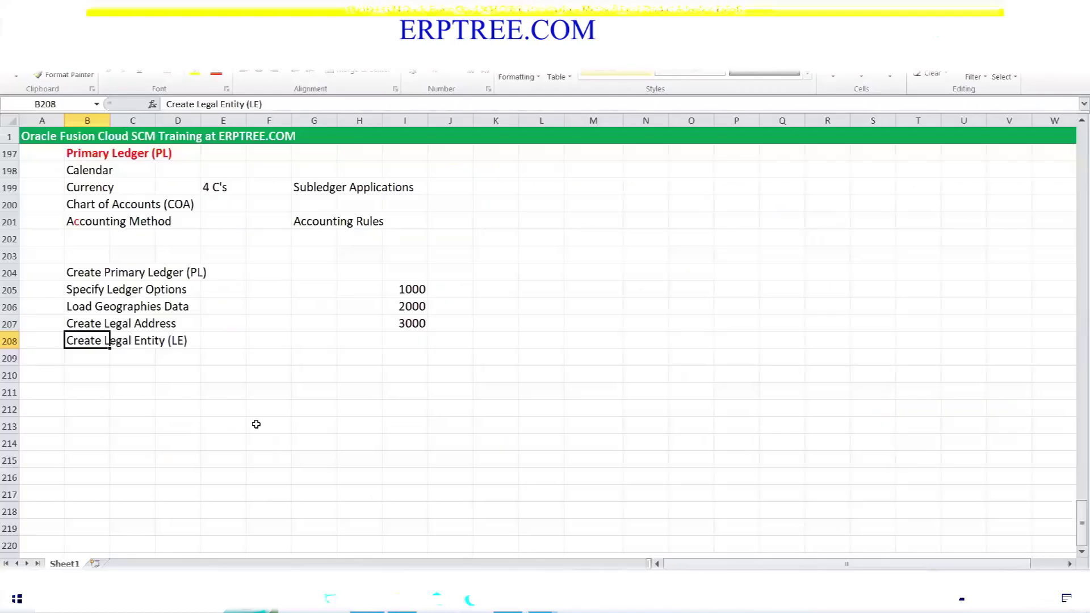
pyautogui.click(82, 323)
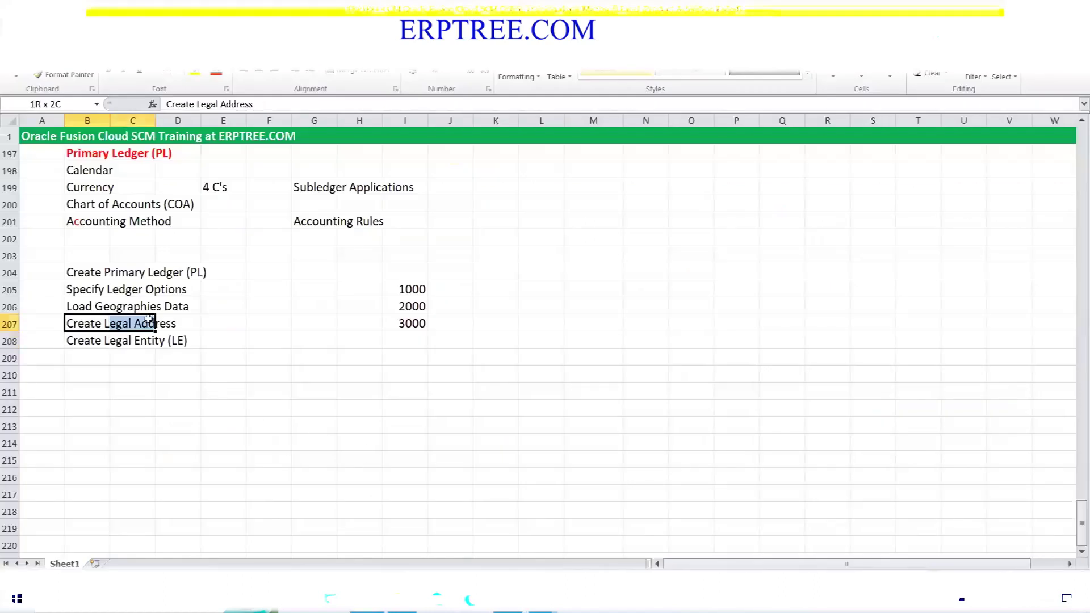